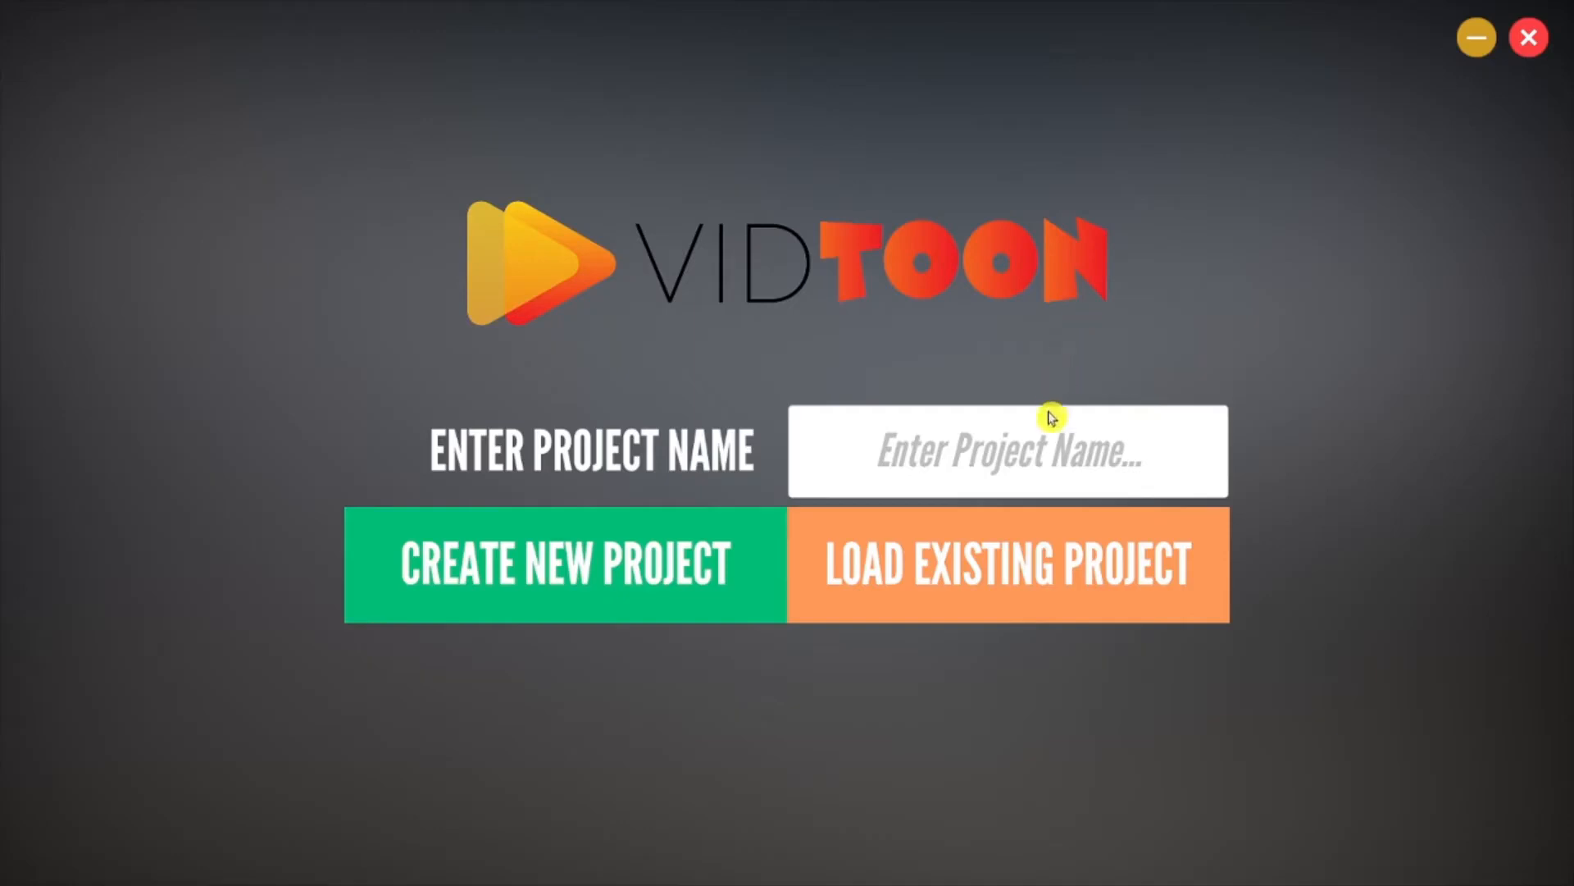
# Create a new project named "project".
pyautogui.click(1048, 455)
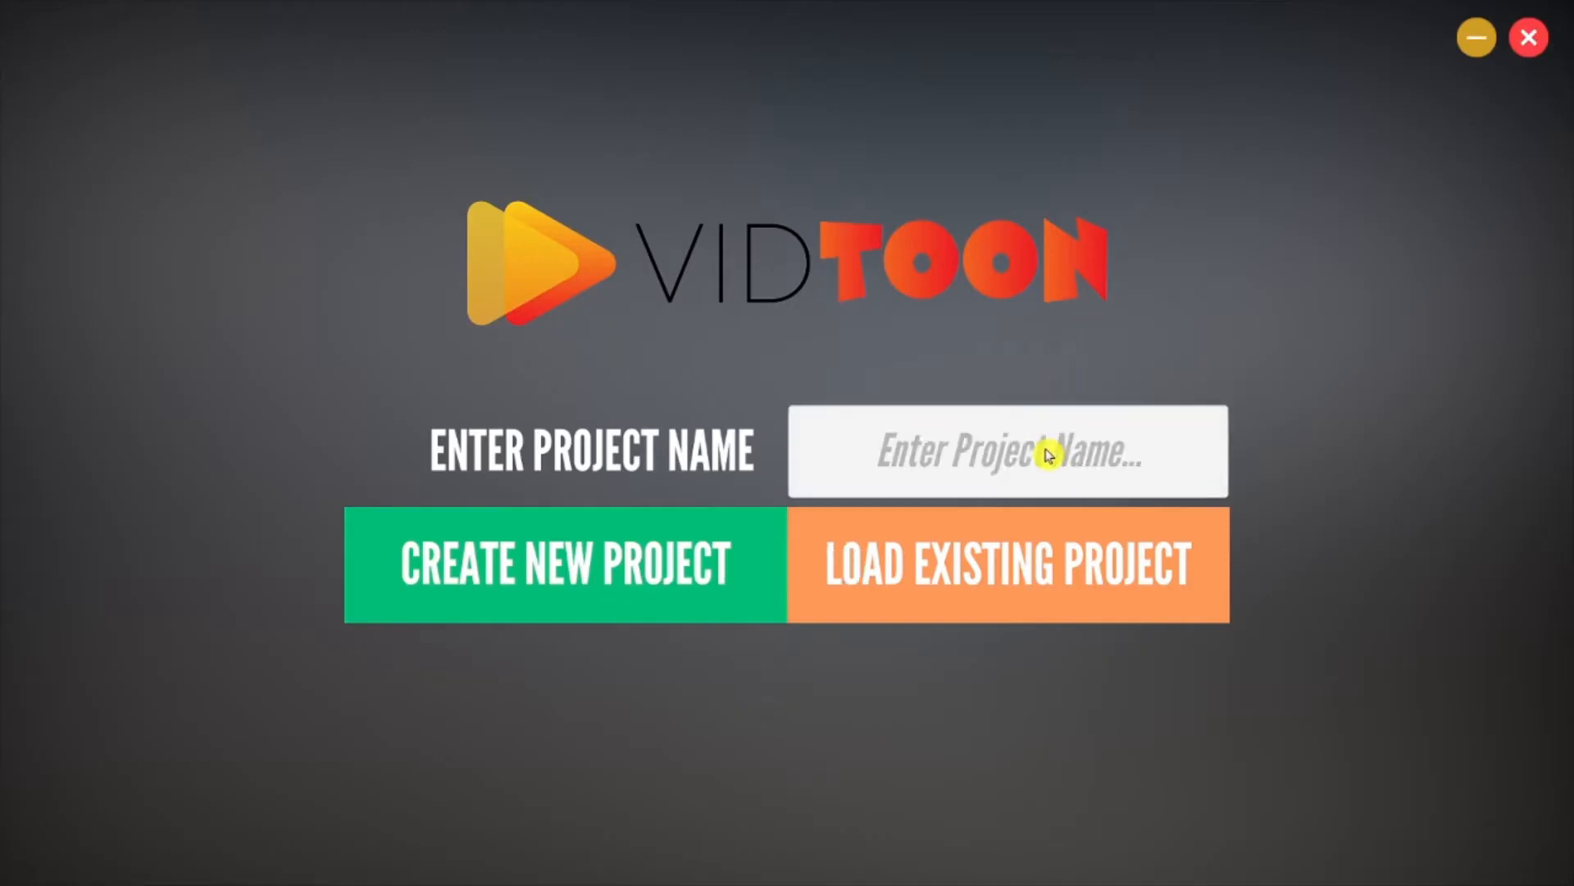
pyautogui.write('project')
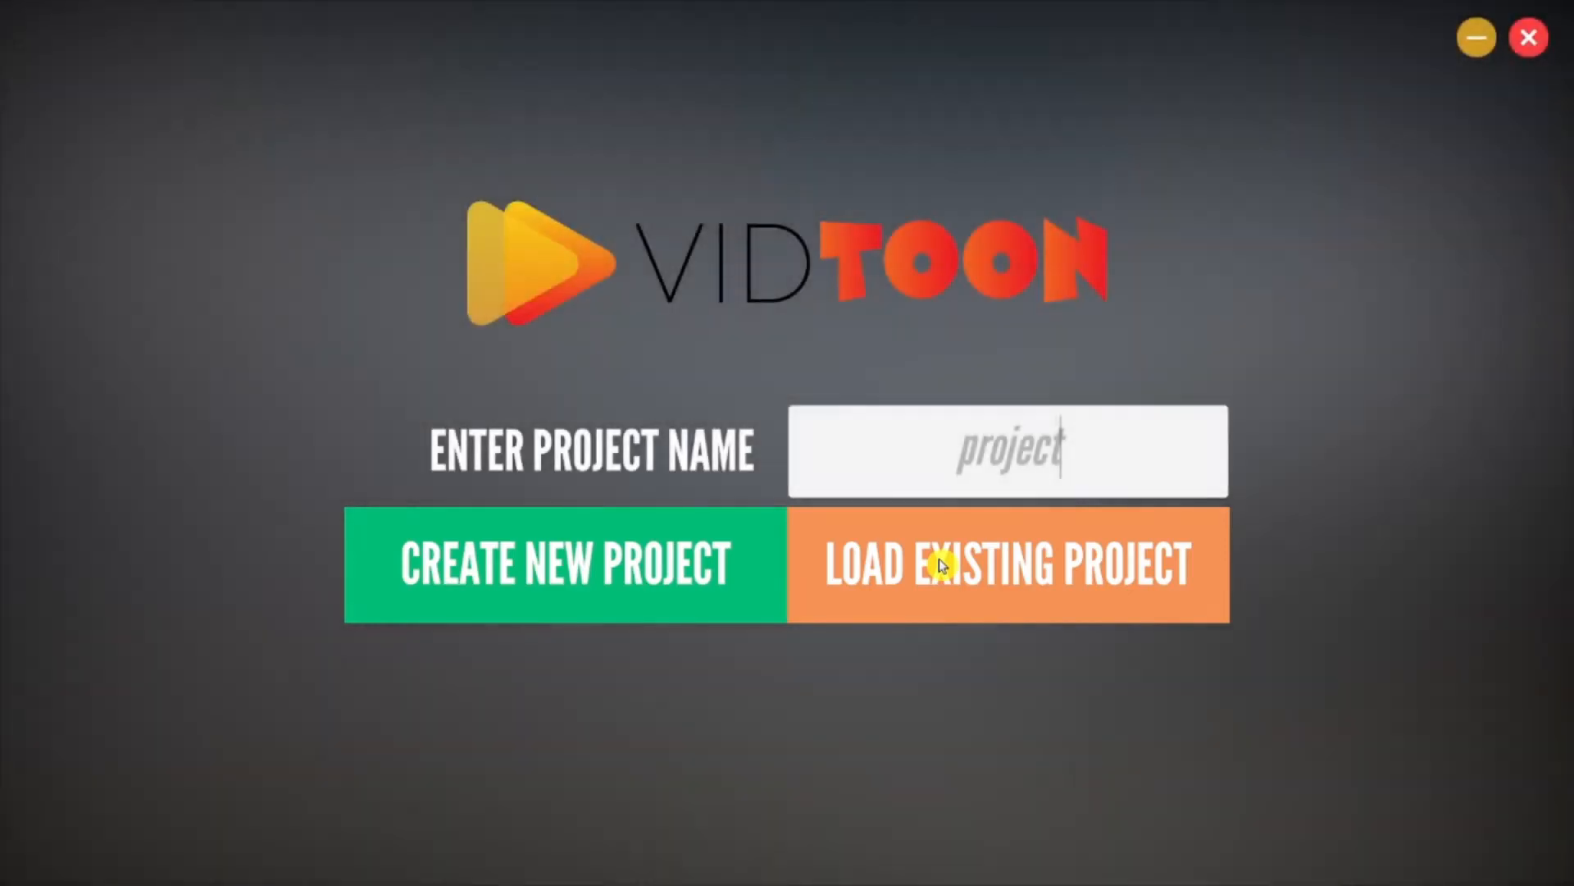
pyautogui.click(633, 564)
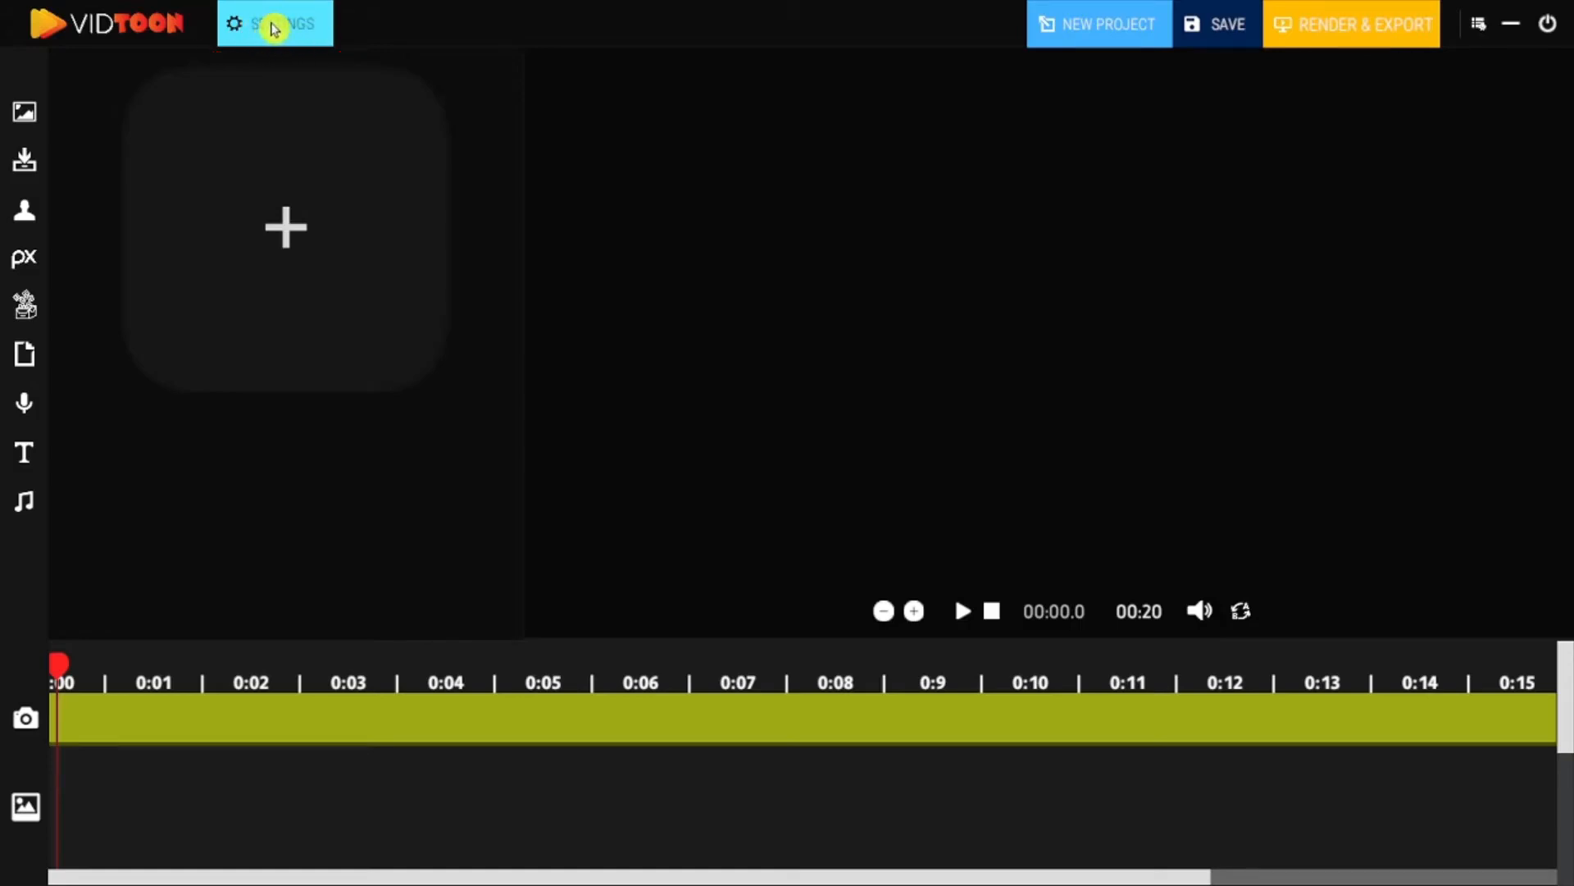
# Place the air-conditioner room background on the timeline, extend it to about 13 seconds, and scale it to fill the preview canvas.
pyautogui.click(25, 111)
pyautogui.moveTo(330, 234); pyautogui.dragTo(148, 722)
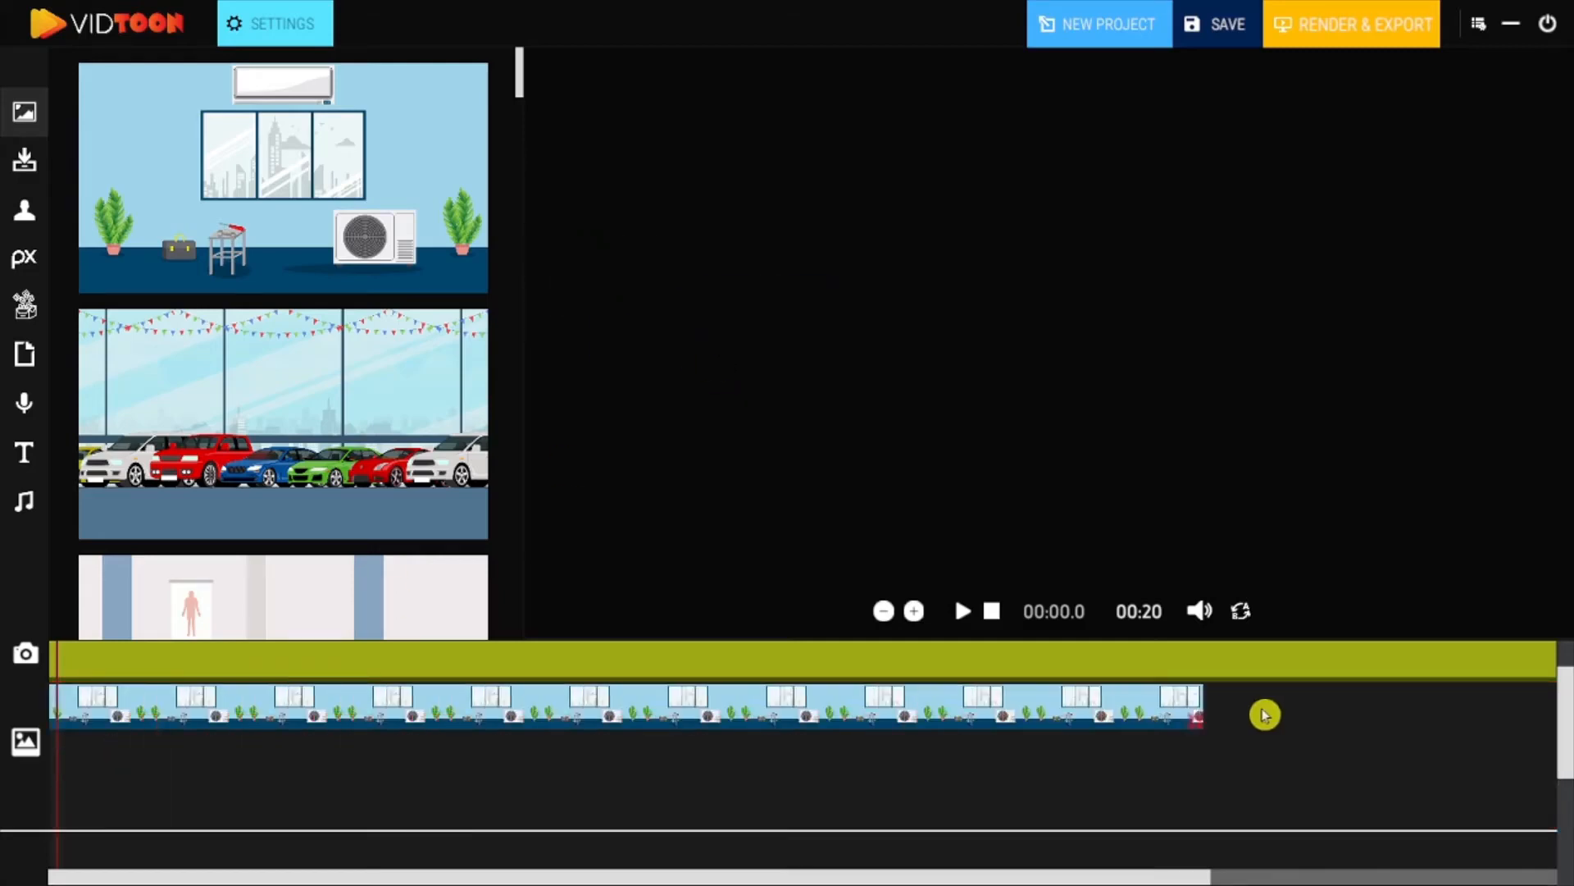
pyautogui.moveTo(1266, 715); pyautogui.dragTo(1327, 717)
pyautogui.click(1167, 717)
pyautogui.moveTo(870, 392); pyautogui.dragTo(679, 79)
pyautogui.moveTo(771, 170); pyautogui.dragTo(1555, 617)
# Start a new project and save the current one to the Desktop as "project project 1".
pyautogui.click(285, 27)
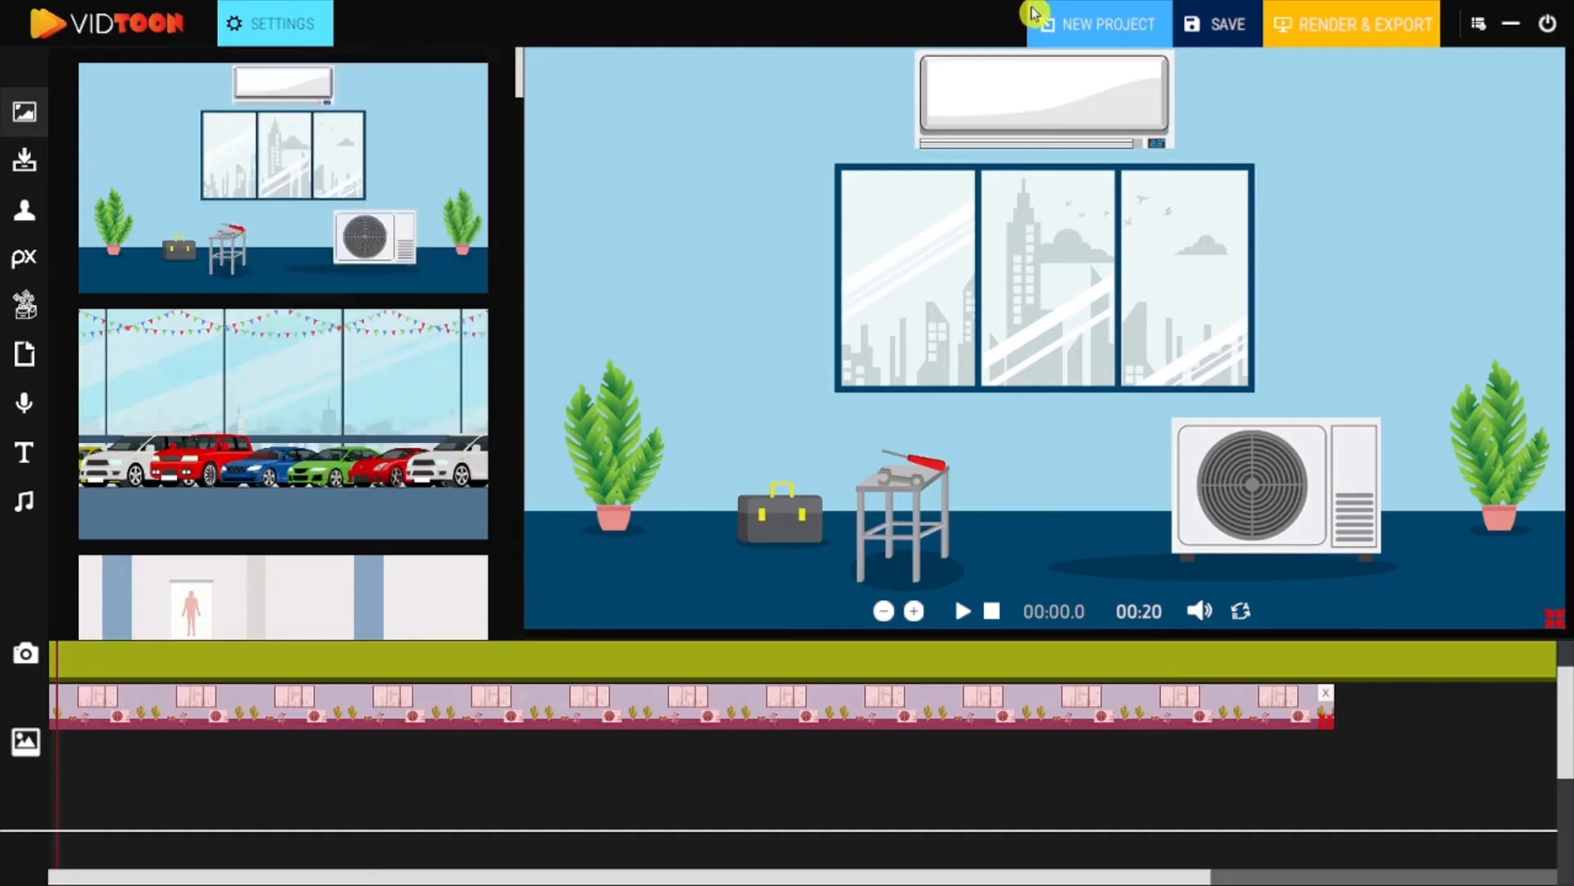
pyautogui.click(1114, 32)
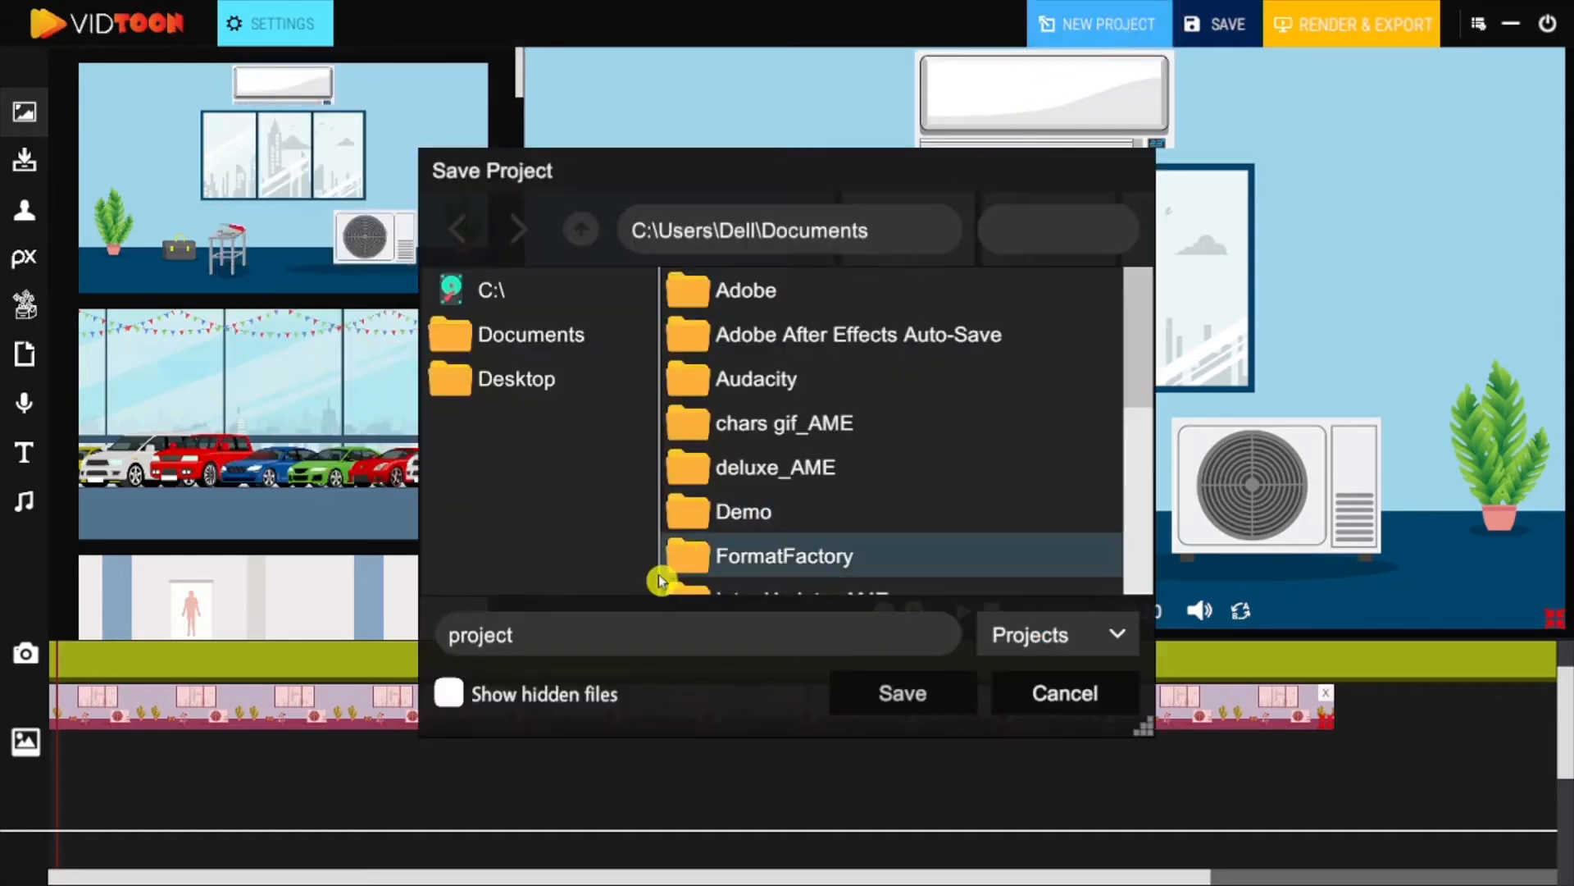
pyautogui.click(605, 637)
pyautogui.click(523, 384)
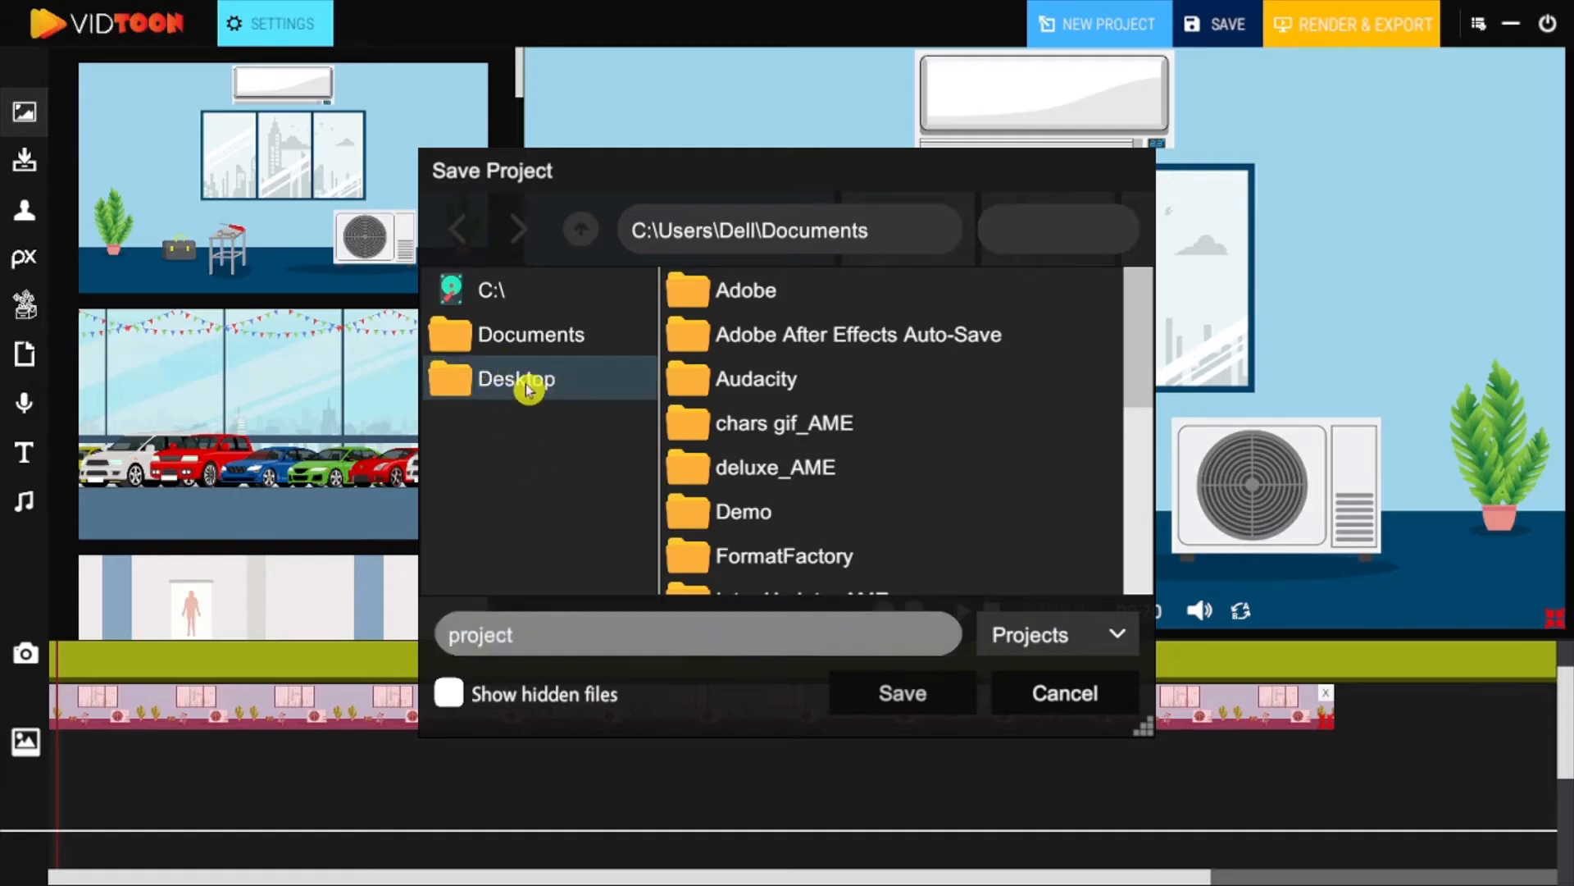
pyautogui.click(552, 631)
pyautogui.press('BackSpace')
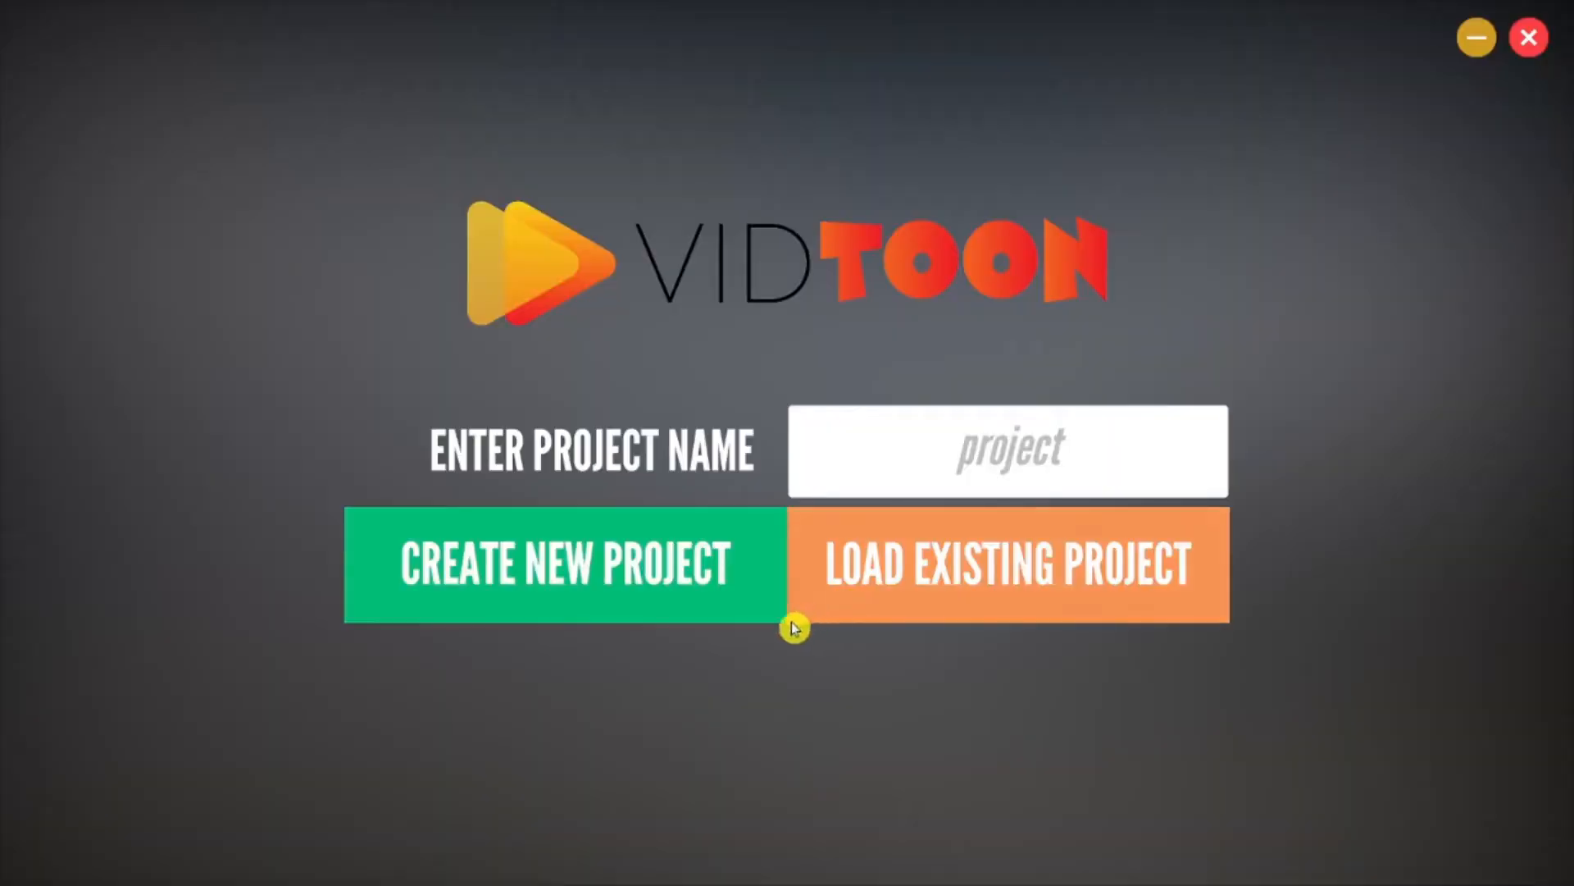
# Load the existing project file "project project 1.vepx" from the Desktop.
pyautogui.doubleClick(1094, 464)
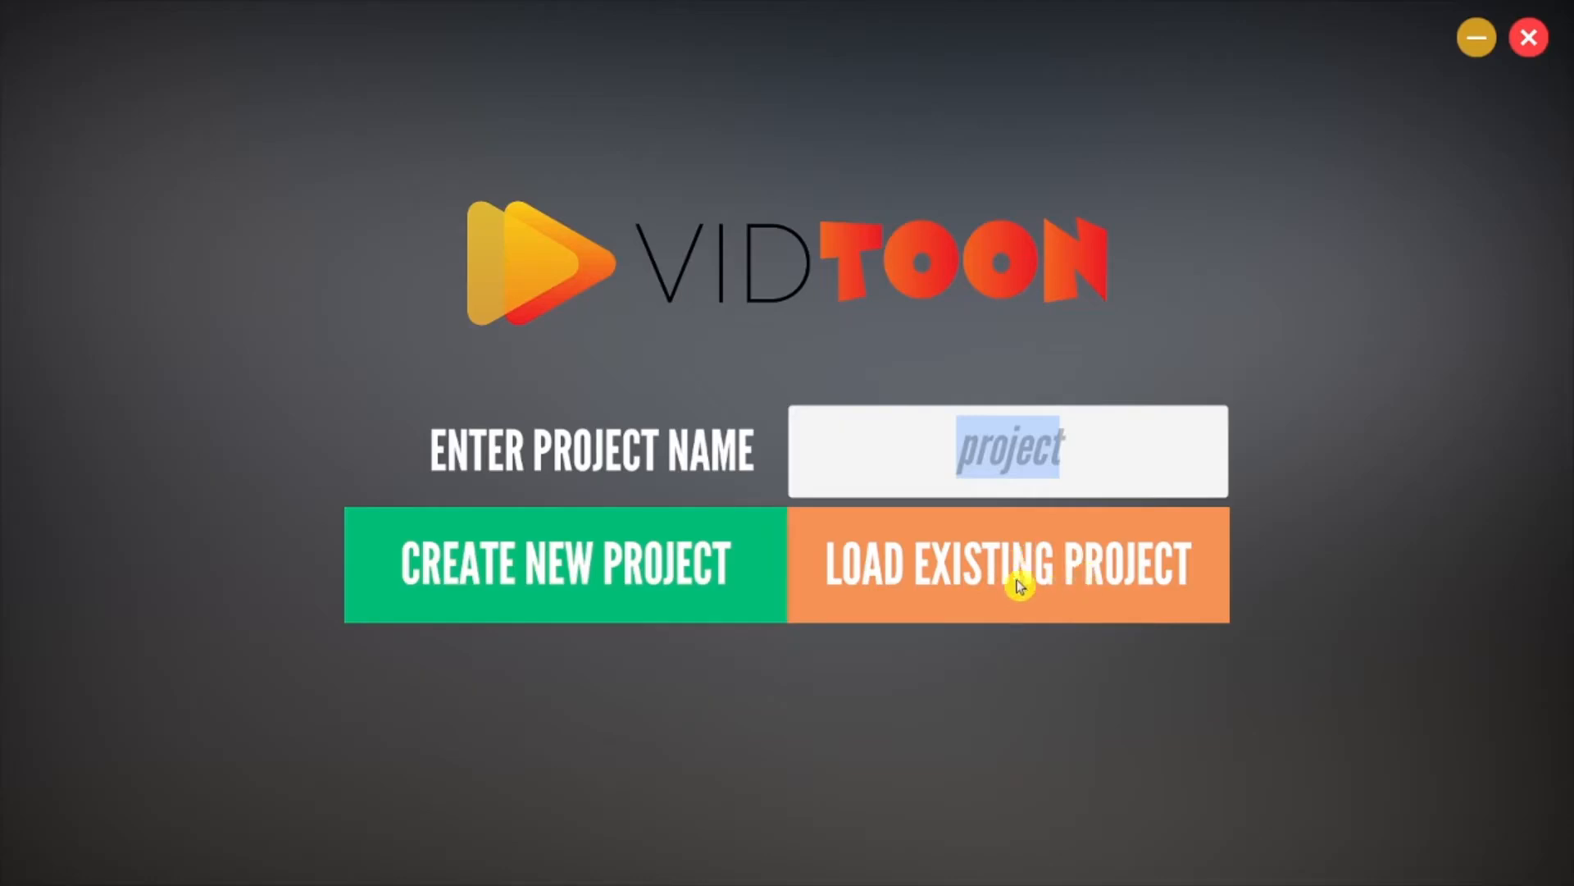
pyautogui.click(1050, 566)
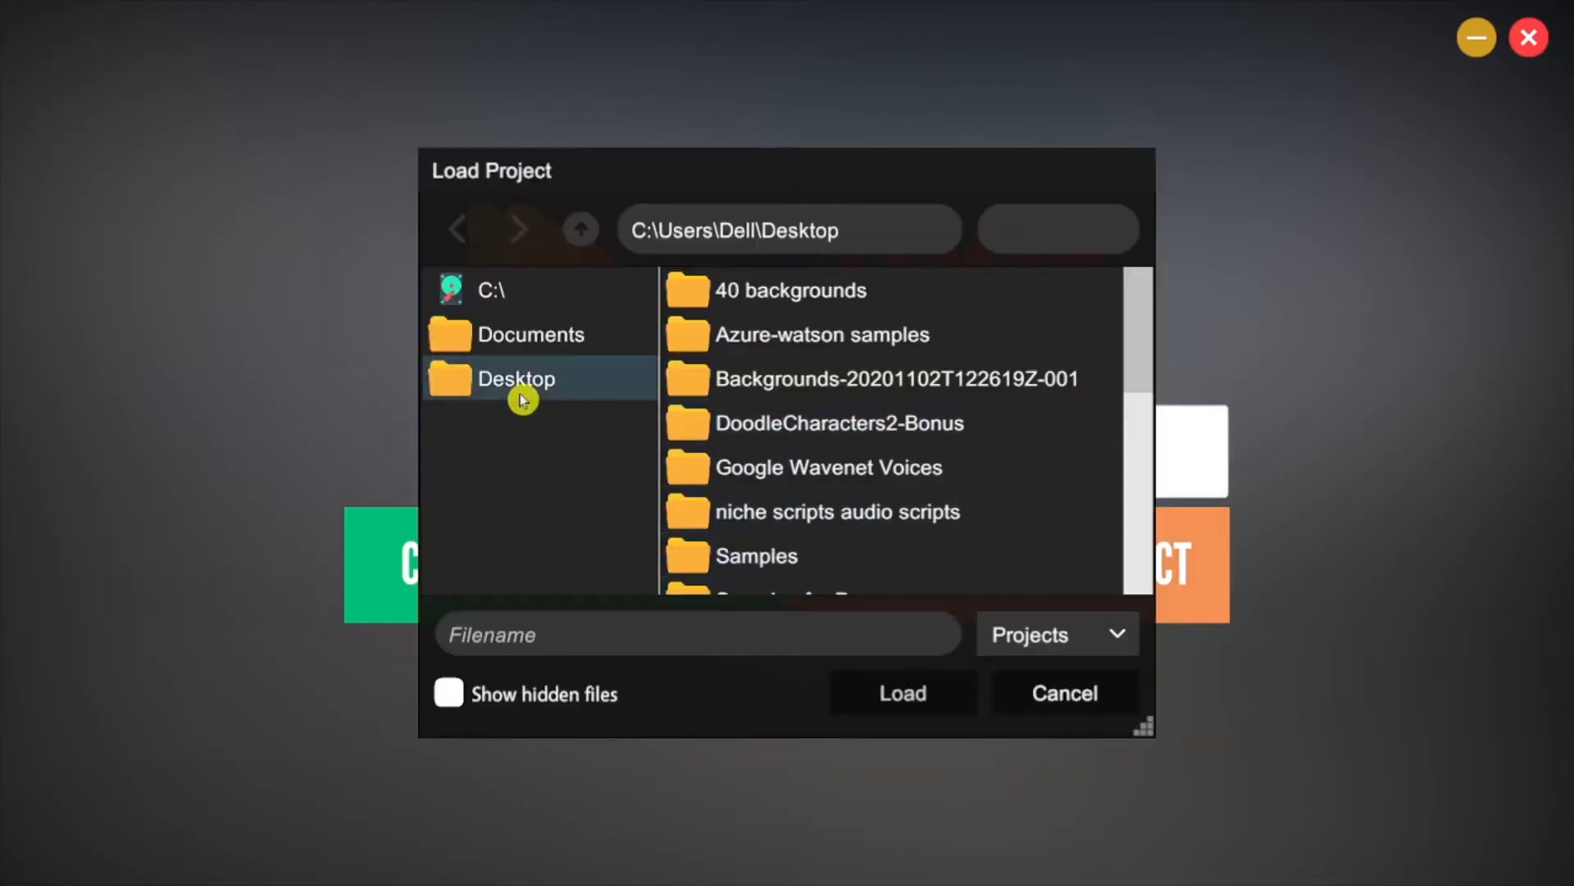
pyautogui.scroll(-5, 1037, 427)
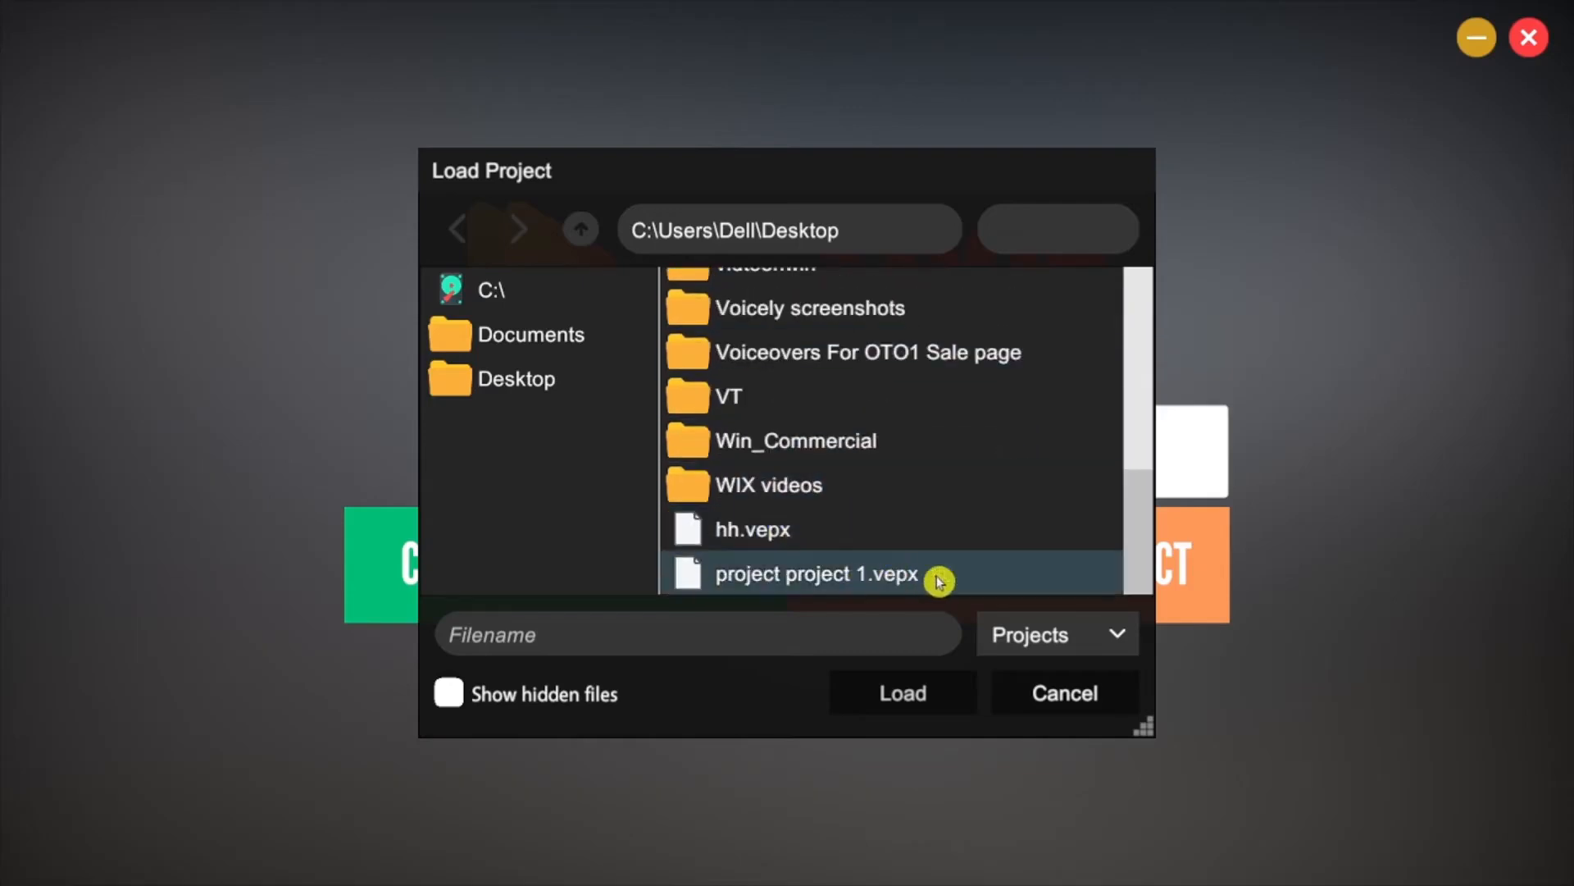
pyautogui.click(963, 583)
pyautogui.click(932, 691)
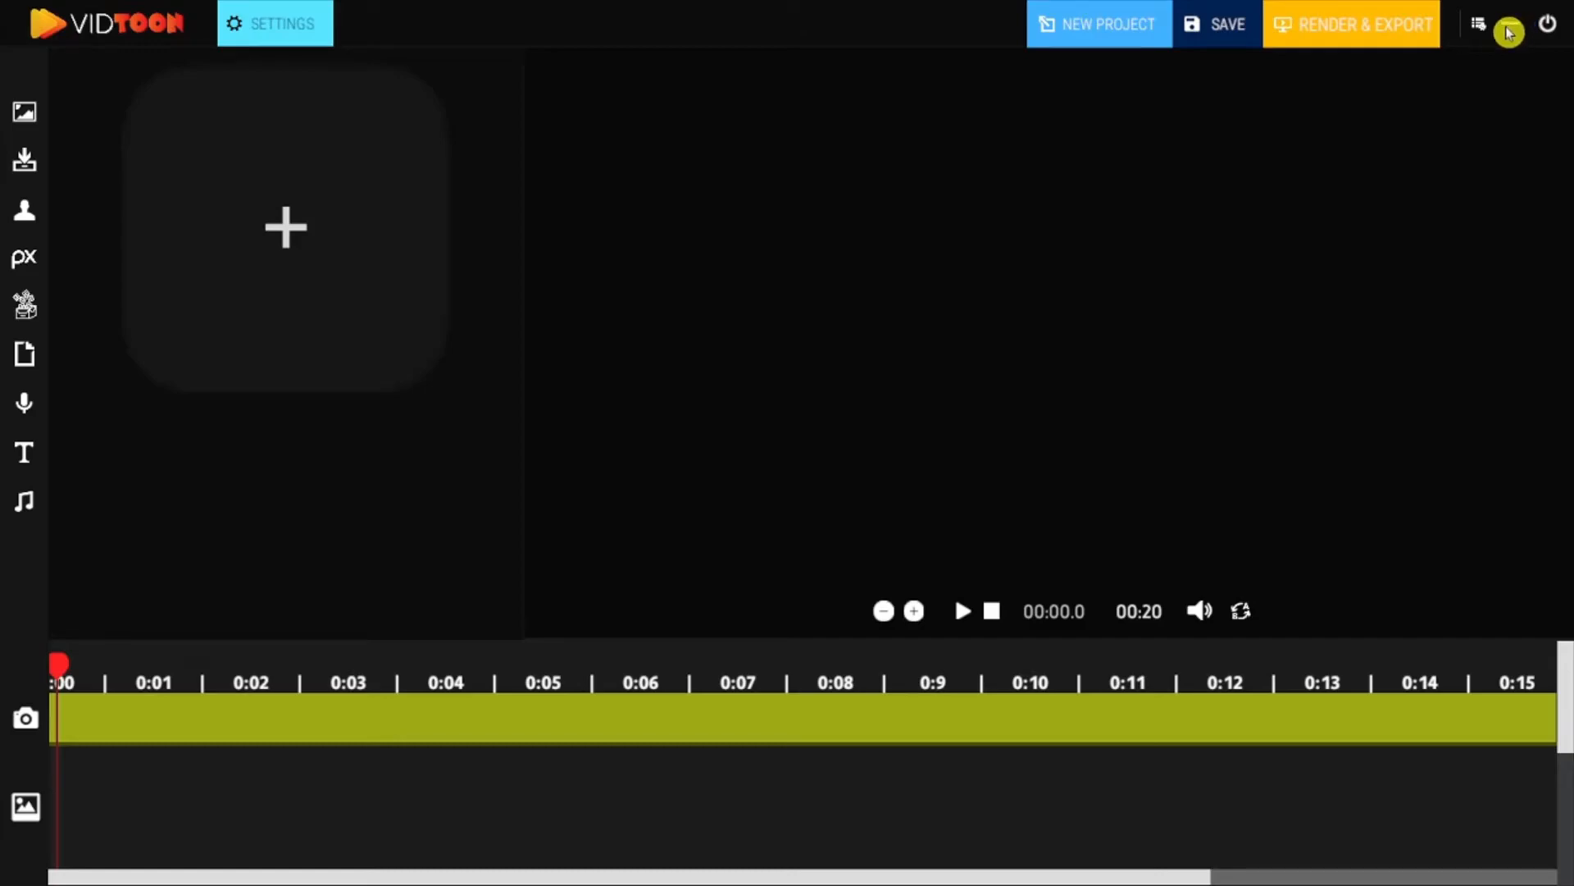
# Minimize the VidToon window and bring it back on screen.
pyautogui.click(1509, 33)
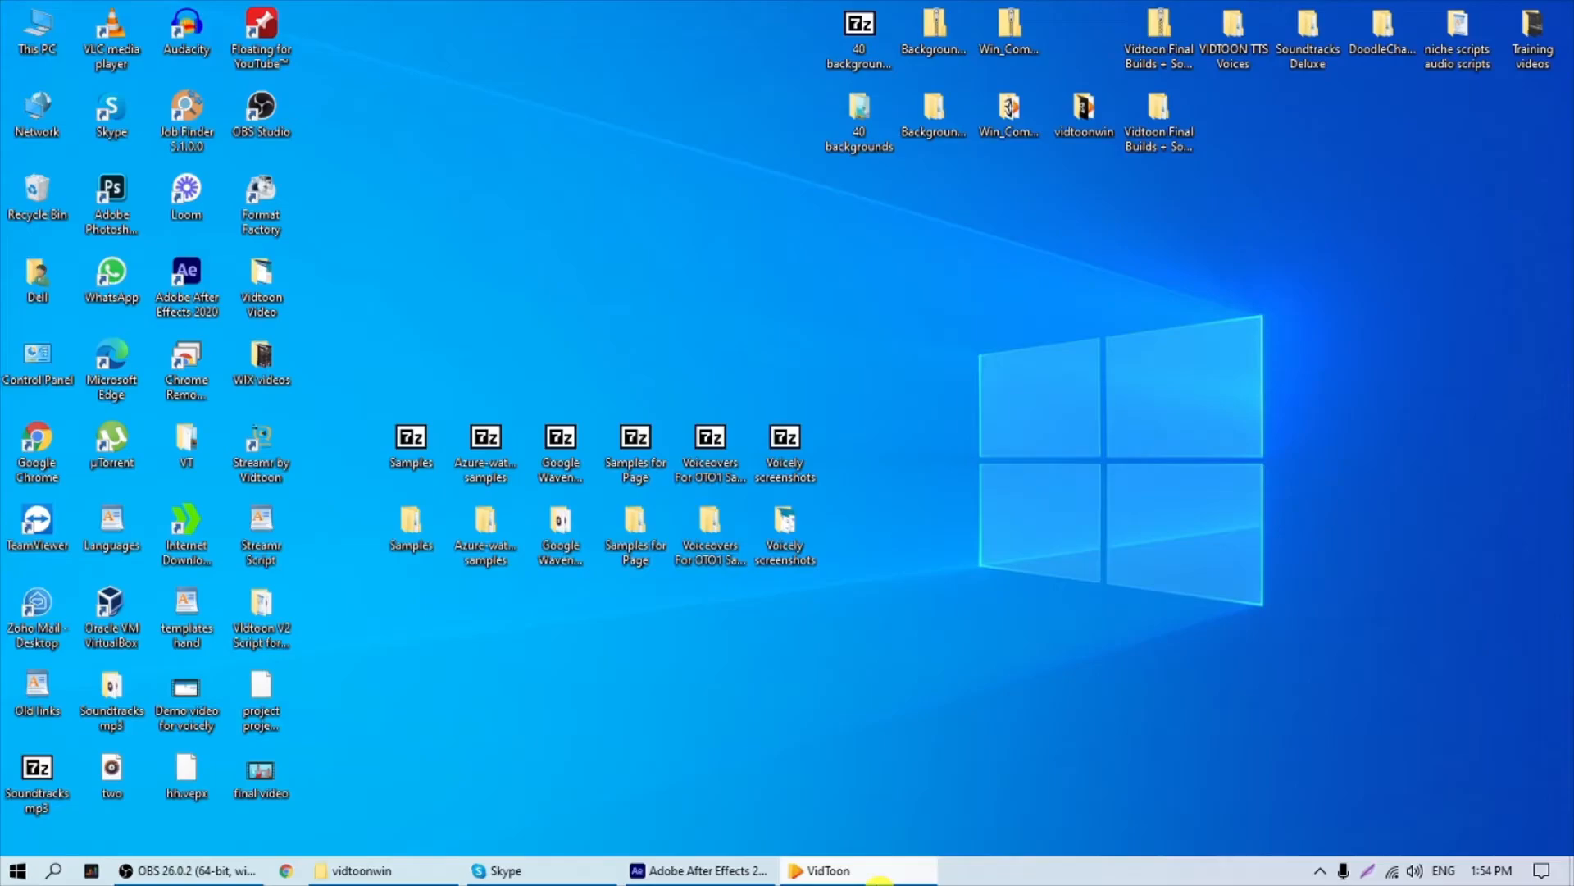
pyautogui.click(877, 875)
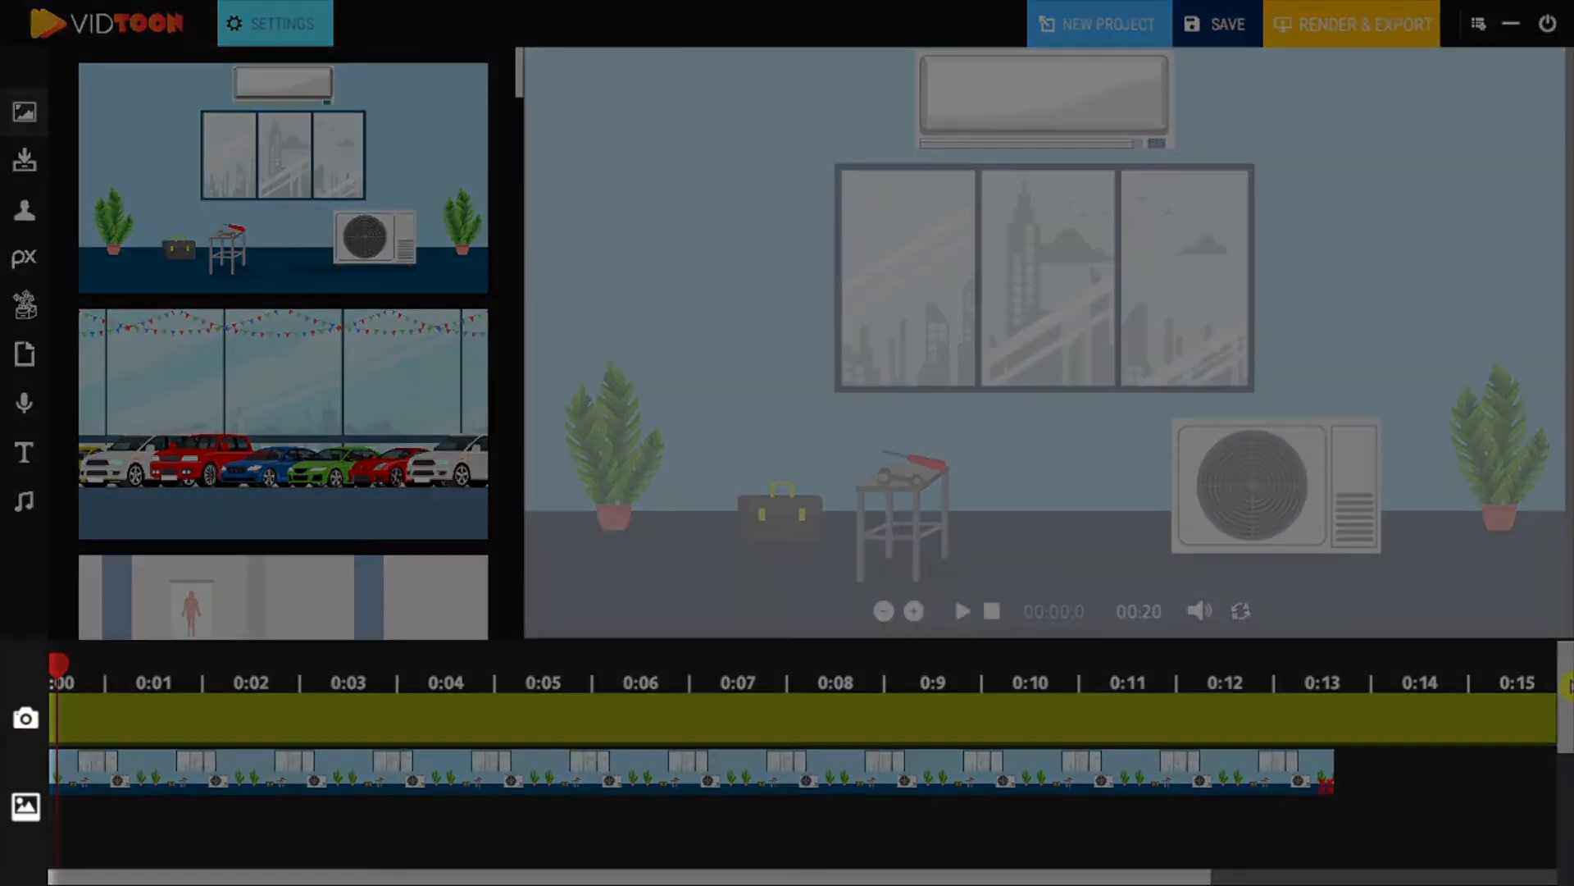
# Delete the air-conditioner room background clip from the timeline.
pyautogui.moveTo(1568, 695); pyautogui.dragTo(1568, 660)
pyautogui.click(1325, 791)
pyautogui.click(1325, 756)
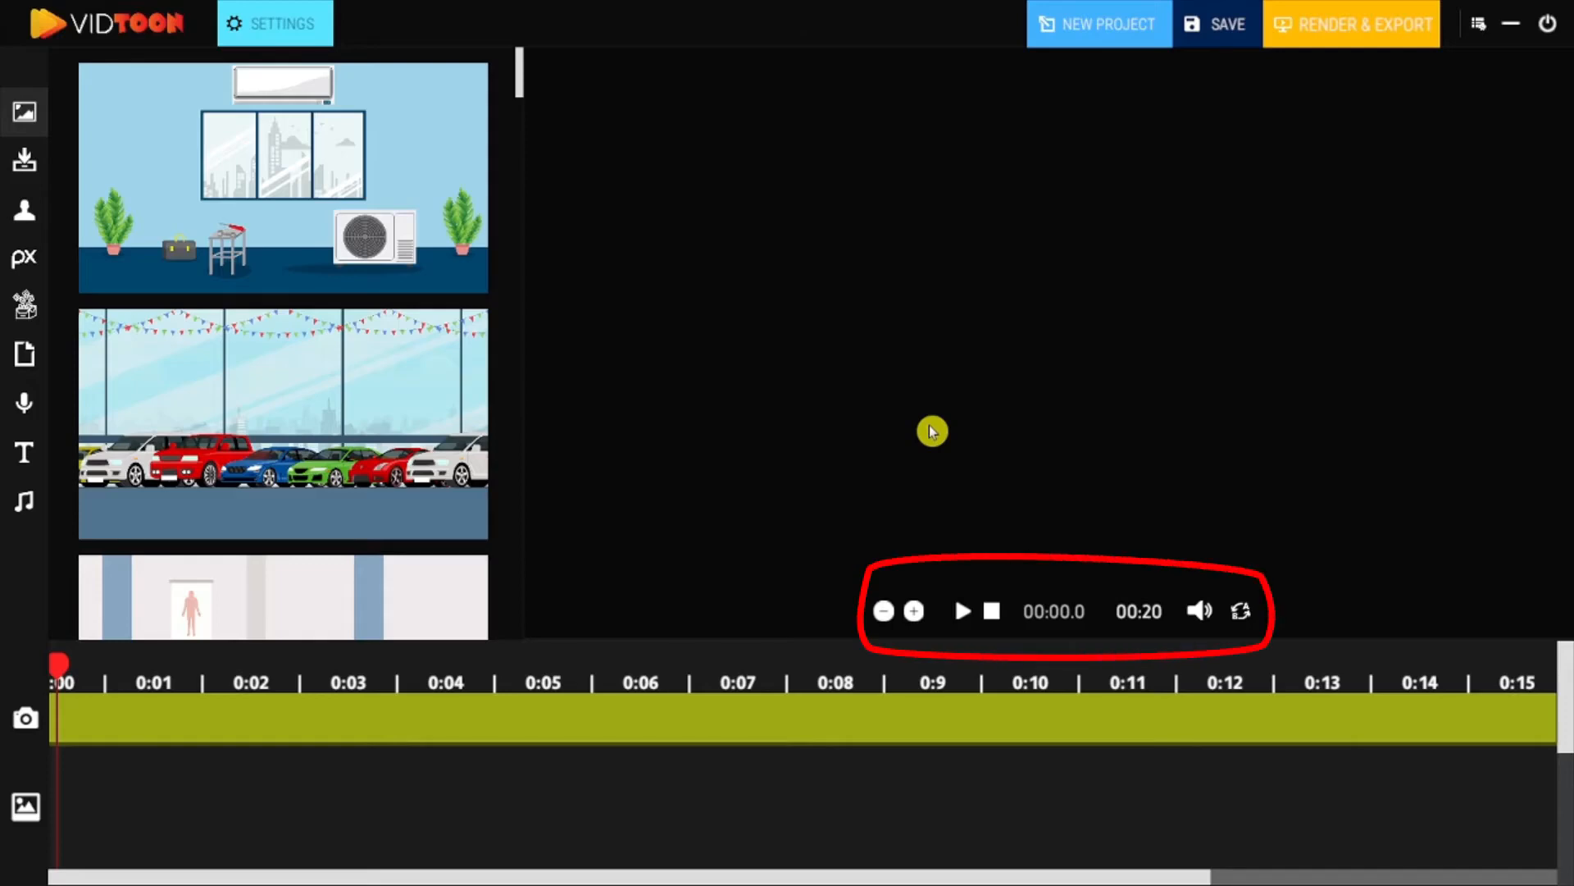
# Play the empty timeline briefly in the preview and stop it.
pyautogui.click(968, 622)
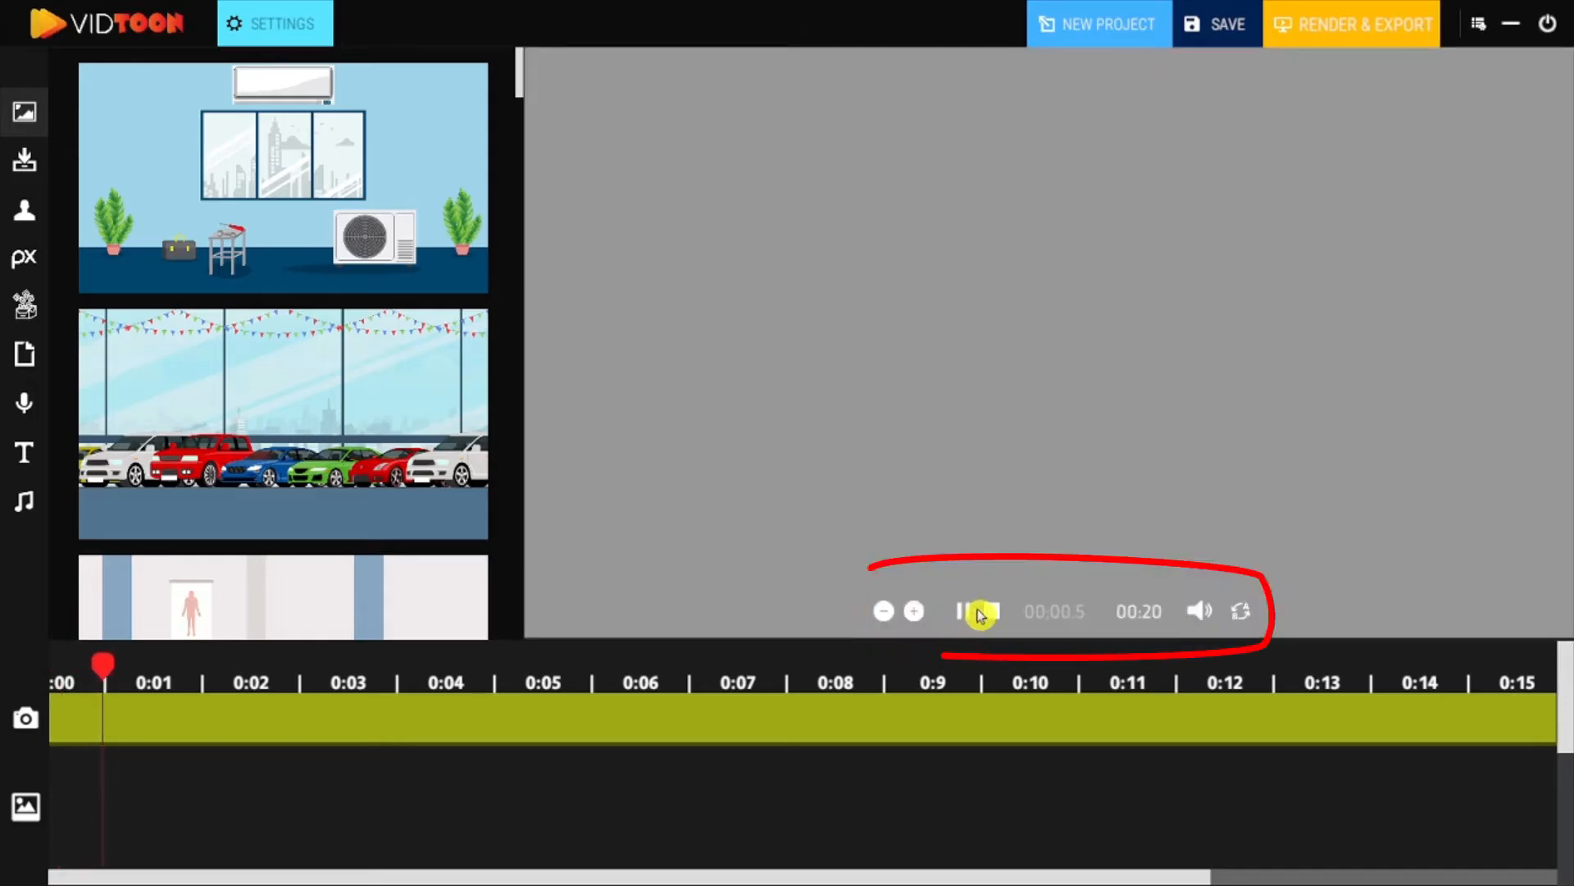
pyautogui.click(992, 614)
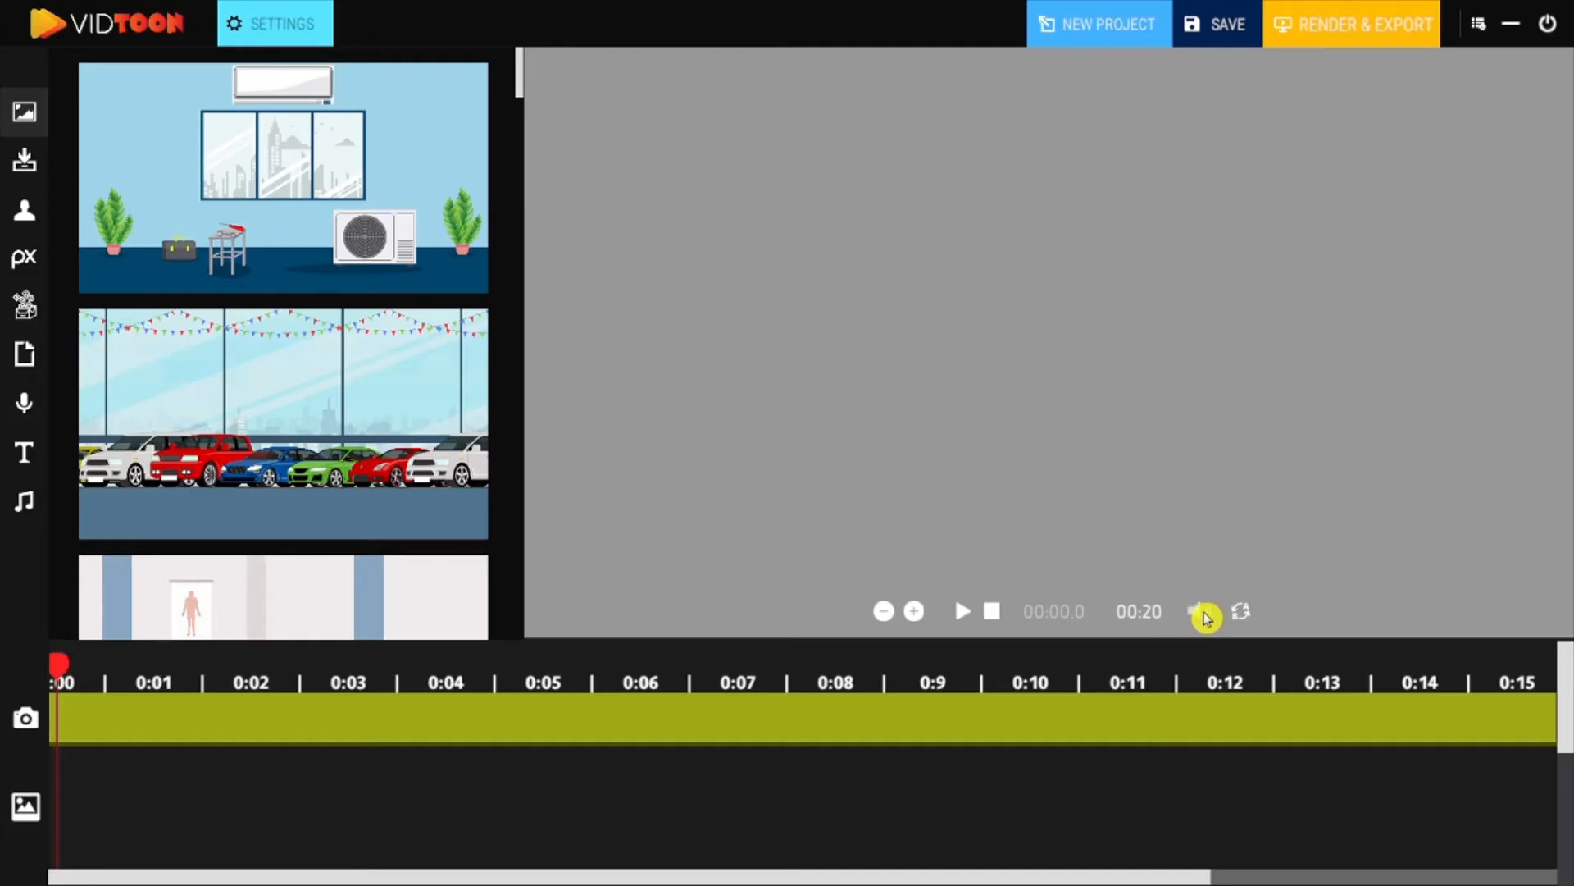
# Increase the project's total duration second by second to about 40 seconds.
pyautogui.click(915, 612)
pyautogui.click(915, 612)
pyautogui.click(916, 613)
pyautogui.click(917, 614)
pyautogui.click(918, 614)
pyautogui.click(916, 613)
pyautogui.click(916, 612)
pyautogui.click(916, 612)
pyautogui.click(916, 612)
pyautogui.click(916, 613)
pyautogui.click(916, 612)
pyautogui.click(915, 613)
pyautogui.click(916, 612)
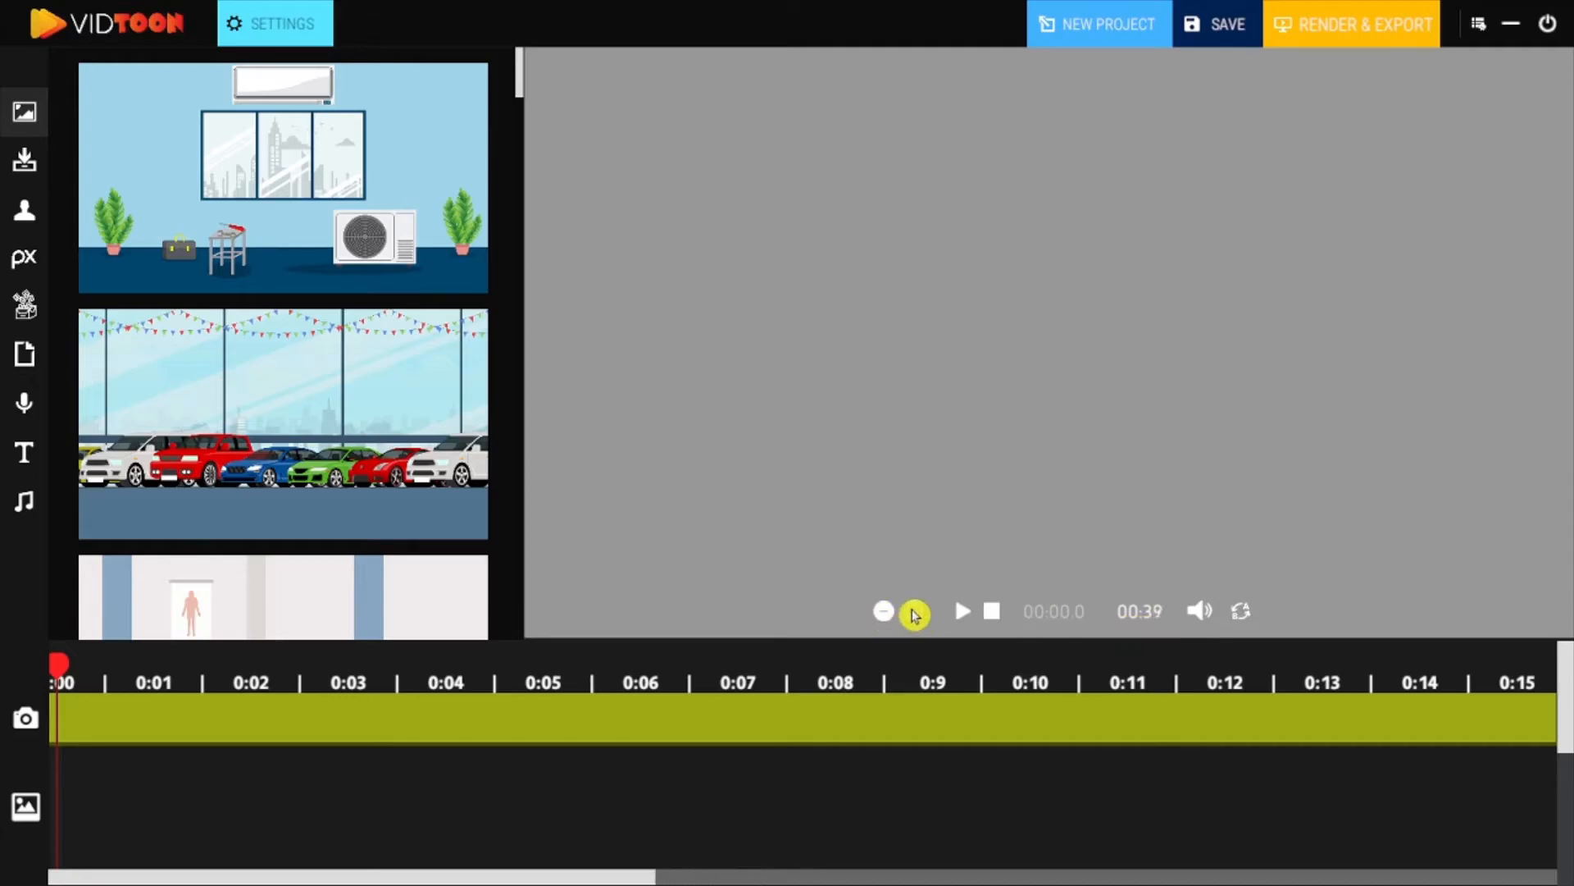
pyautogui.click(915, 613)
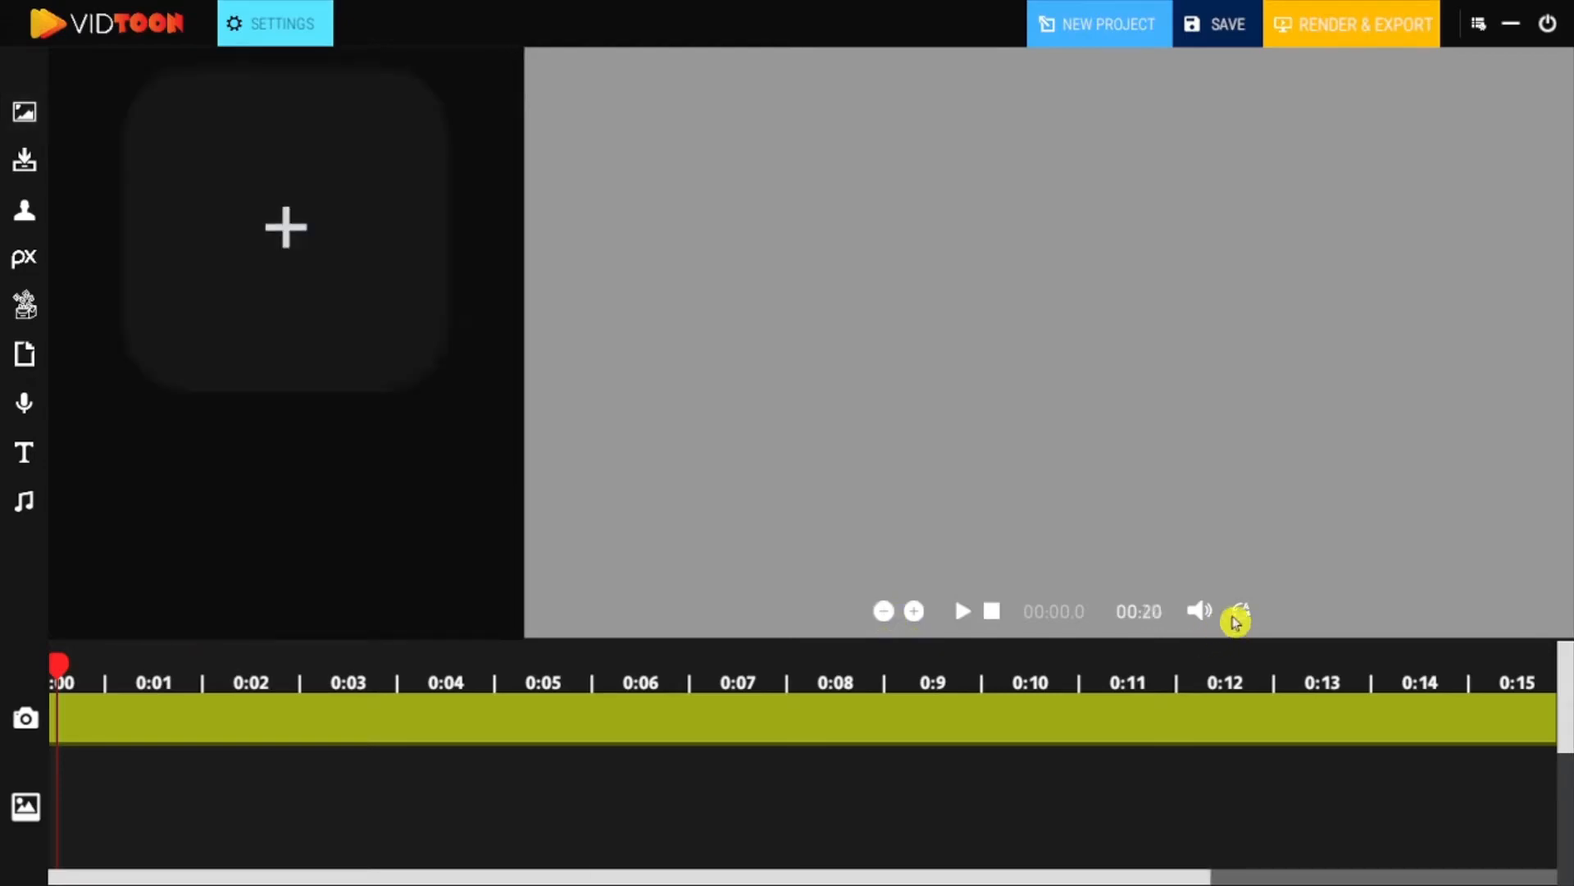
# Switch the playback controls between the preview area and the header bar, leaving them in the header bar.
pyautogui.click(1241, 614)
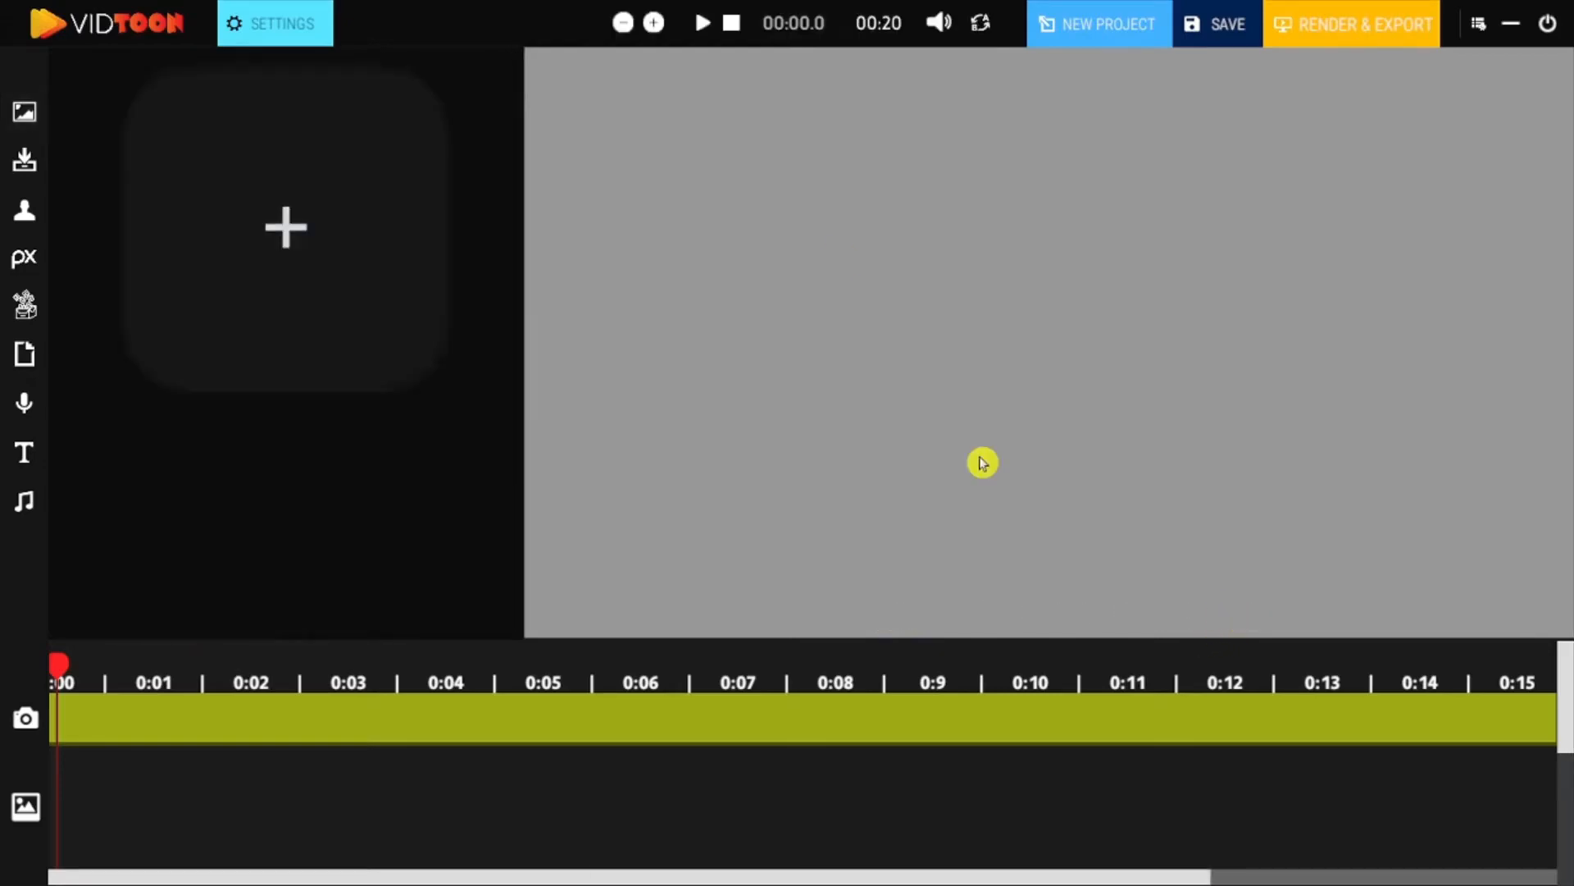
pyautogui.click(978, 20)
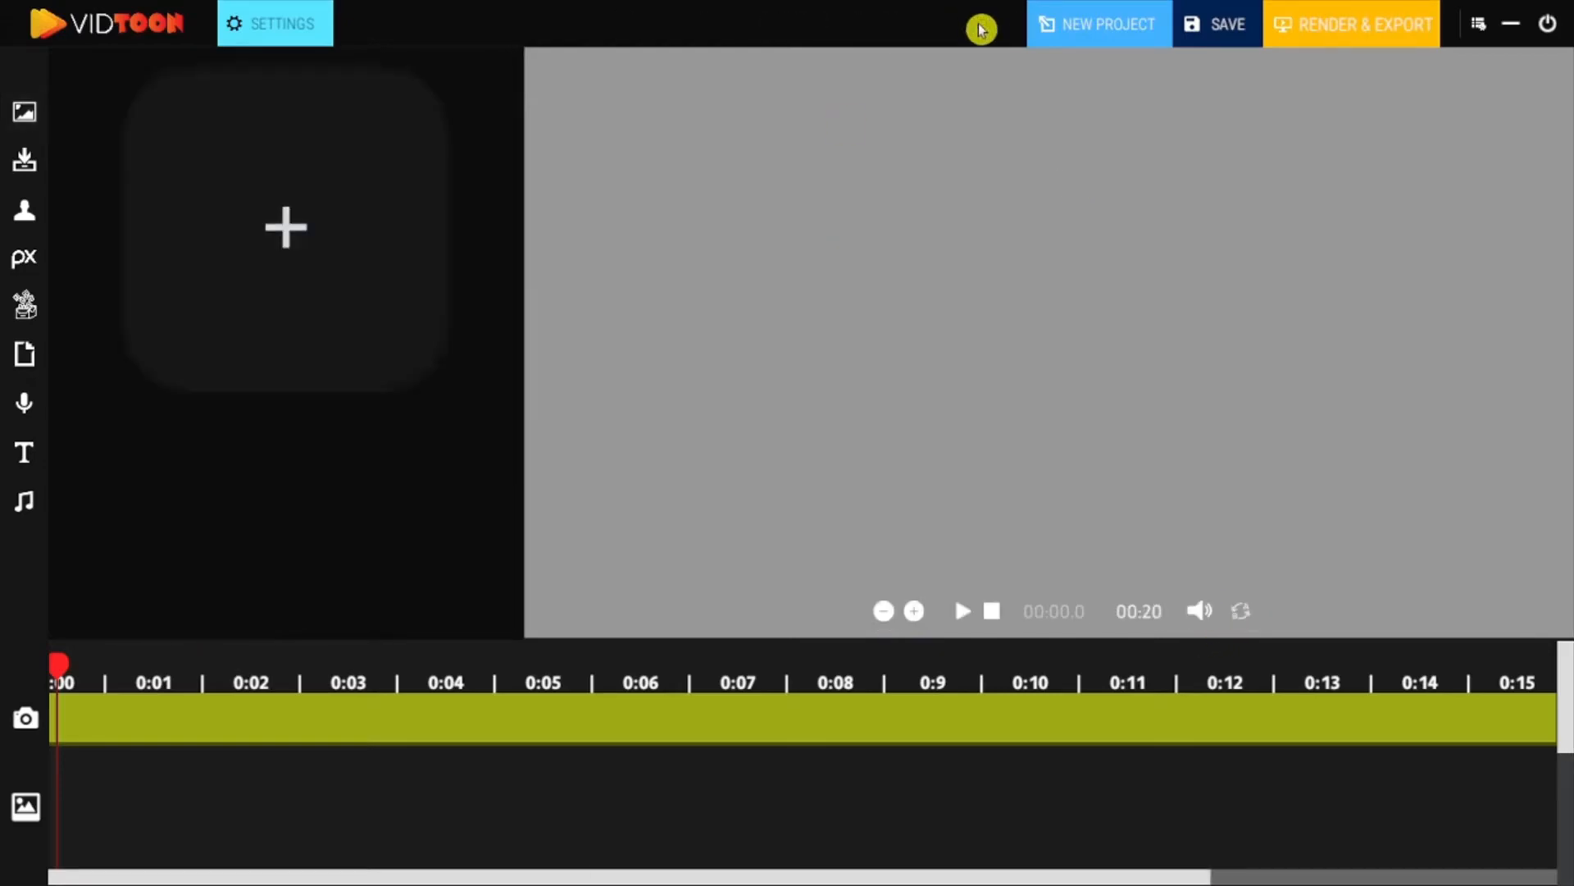
pyautogui.click(1239, 614)
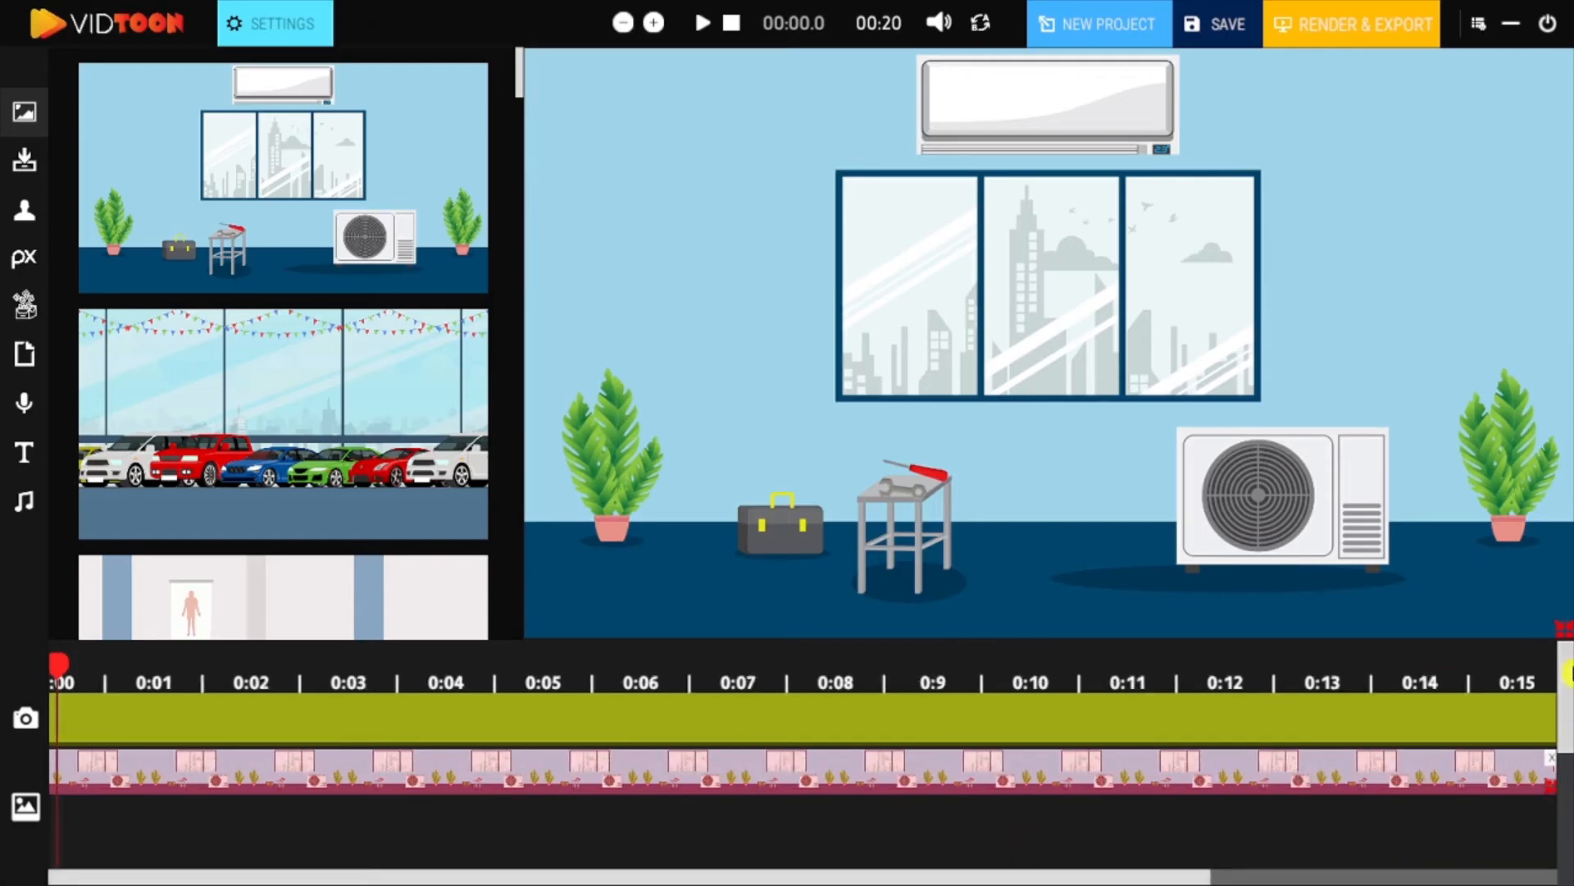
# Enable the camera track, add a first camera clip around the 0:01 mark, and shrink its frame to the canvas's upper-left area.
pyautogui.click(164, 705)
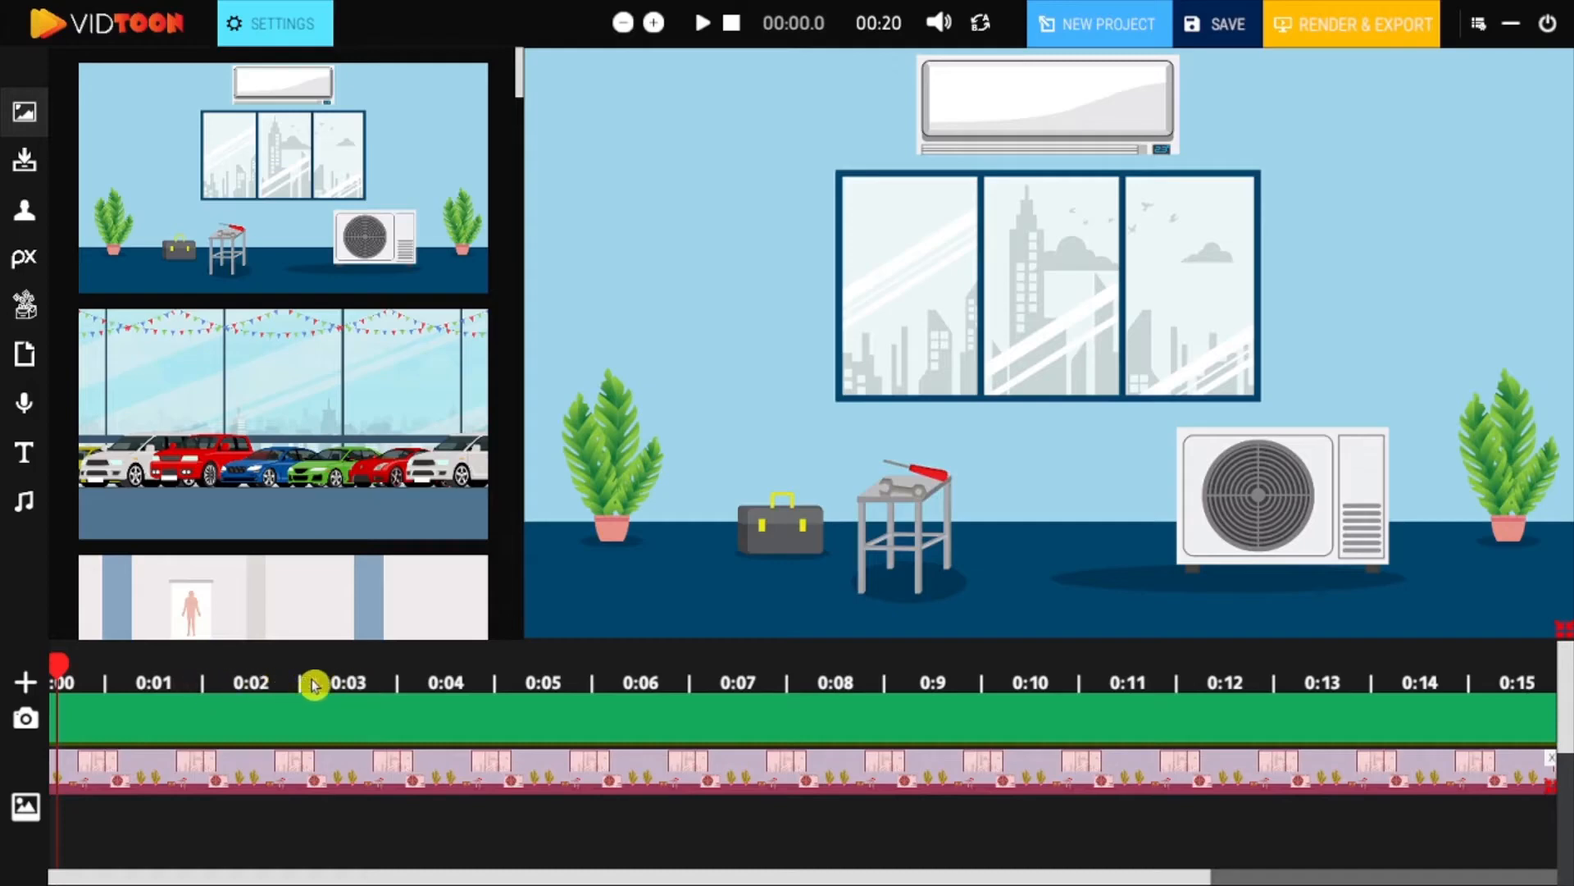
pyautogui.moveTo(337, 683); pyautogui.dragTo(738, 696)
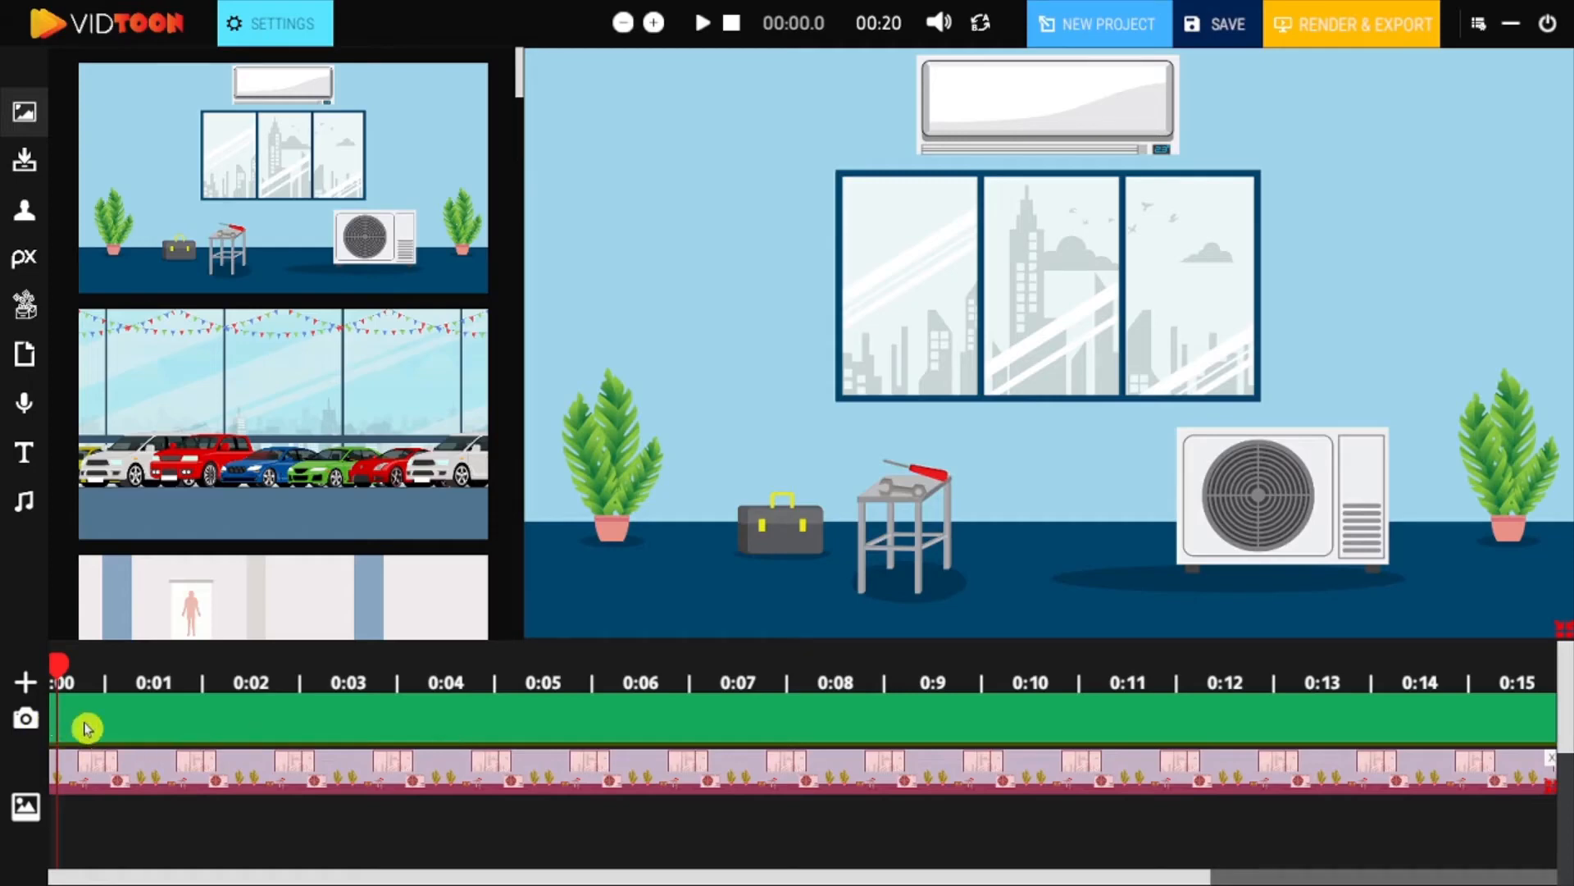
pyautogui.click(27, 686)
pyautogui.moveTo(111, 726); pyautogui.dragTo(140, 720)
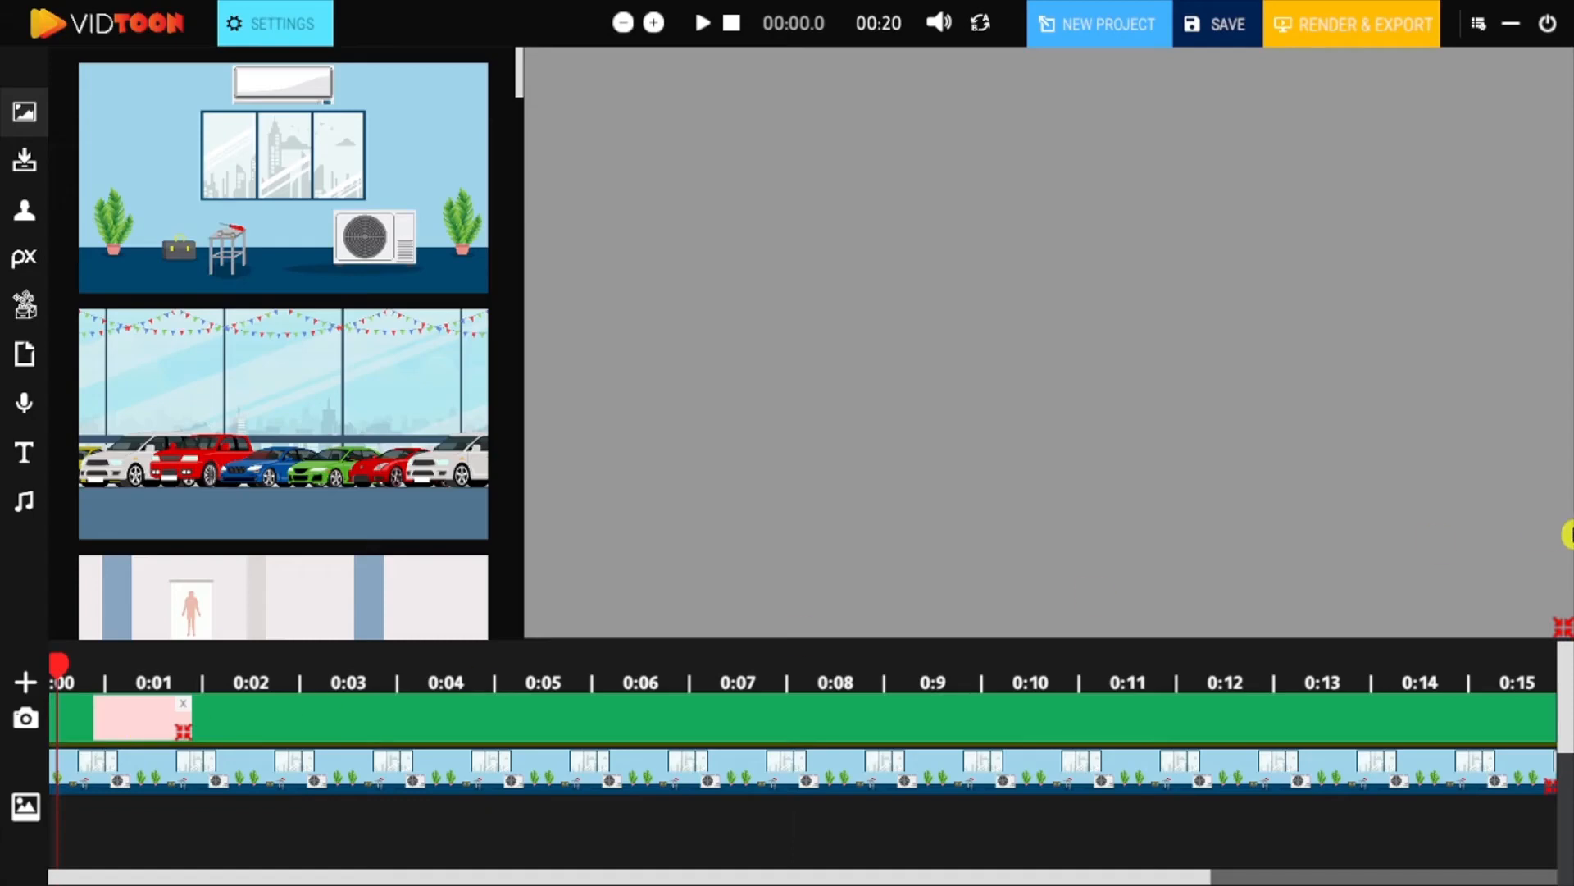
pyautogui.moveTo(1564, 625); pyautogui.dragTo(1116, 381)
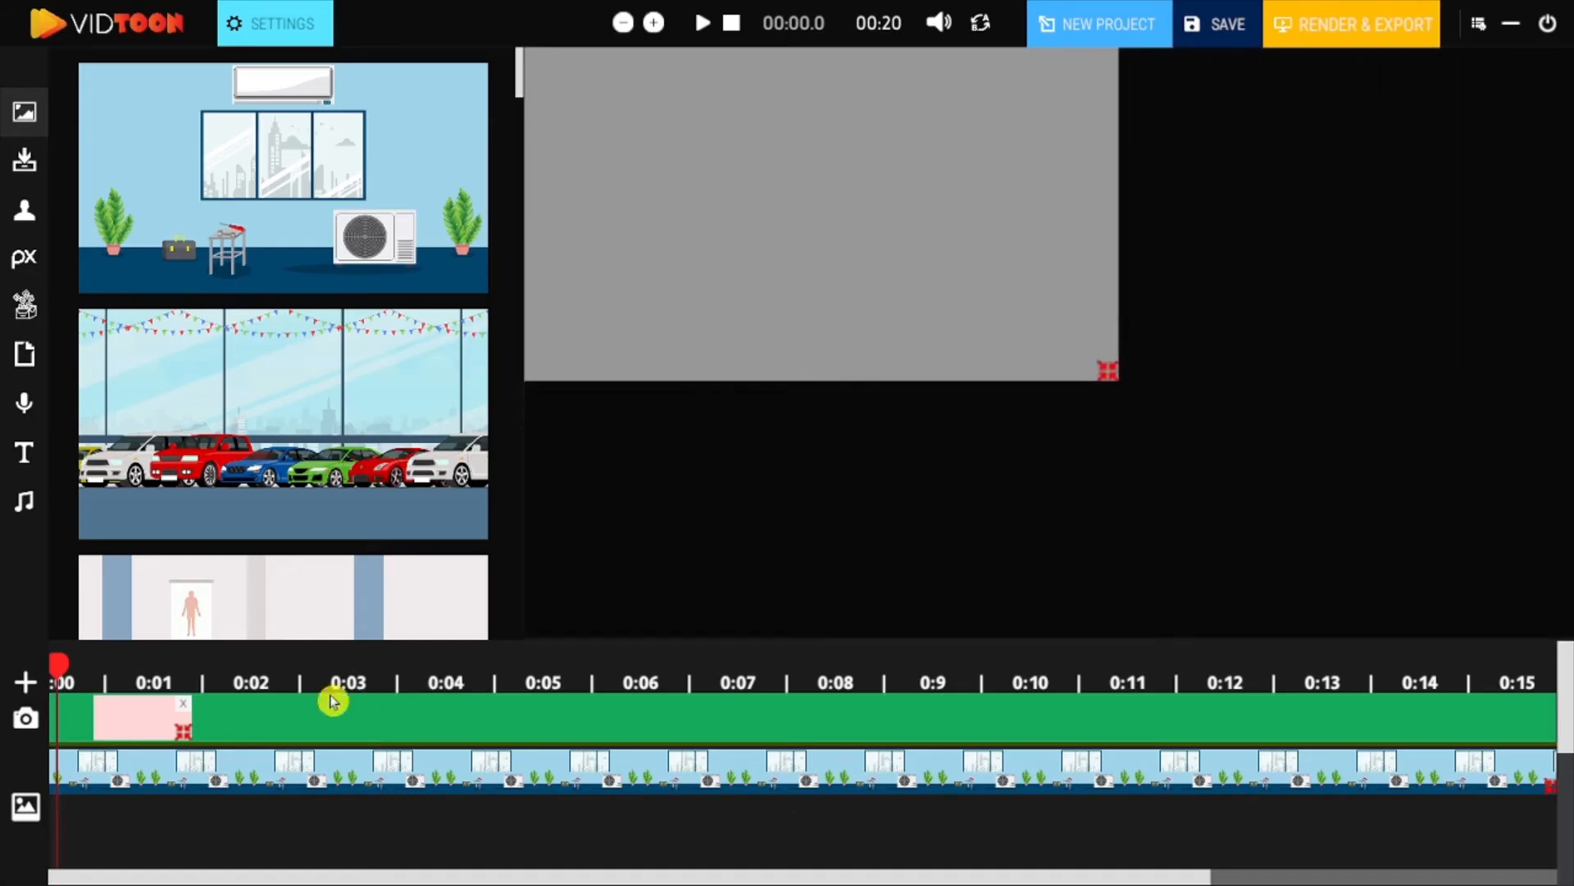
# Add a second camera clip at 1.4 seconds, frame it on the canvas's lower-right area, and extend it to just before 0:05.
pyautogui.moveTo(60, 668); pyautogui.dragTo(190, 666)
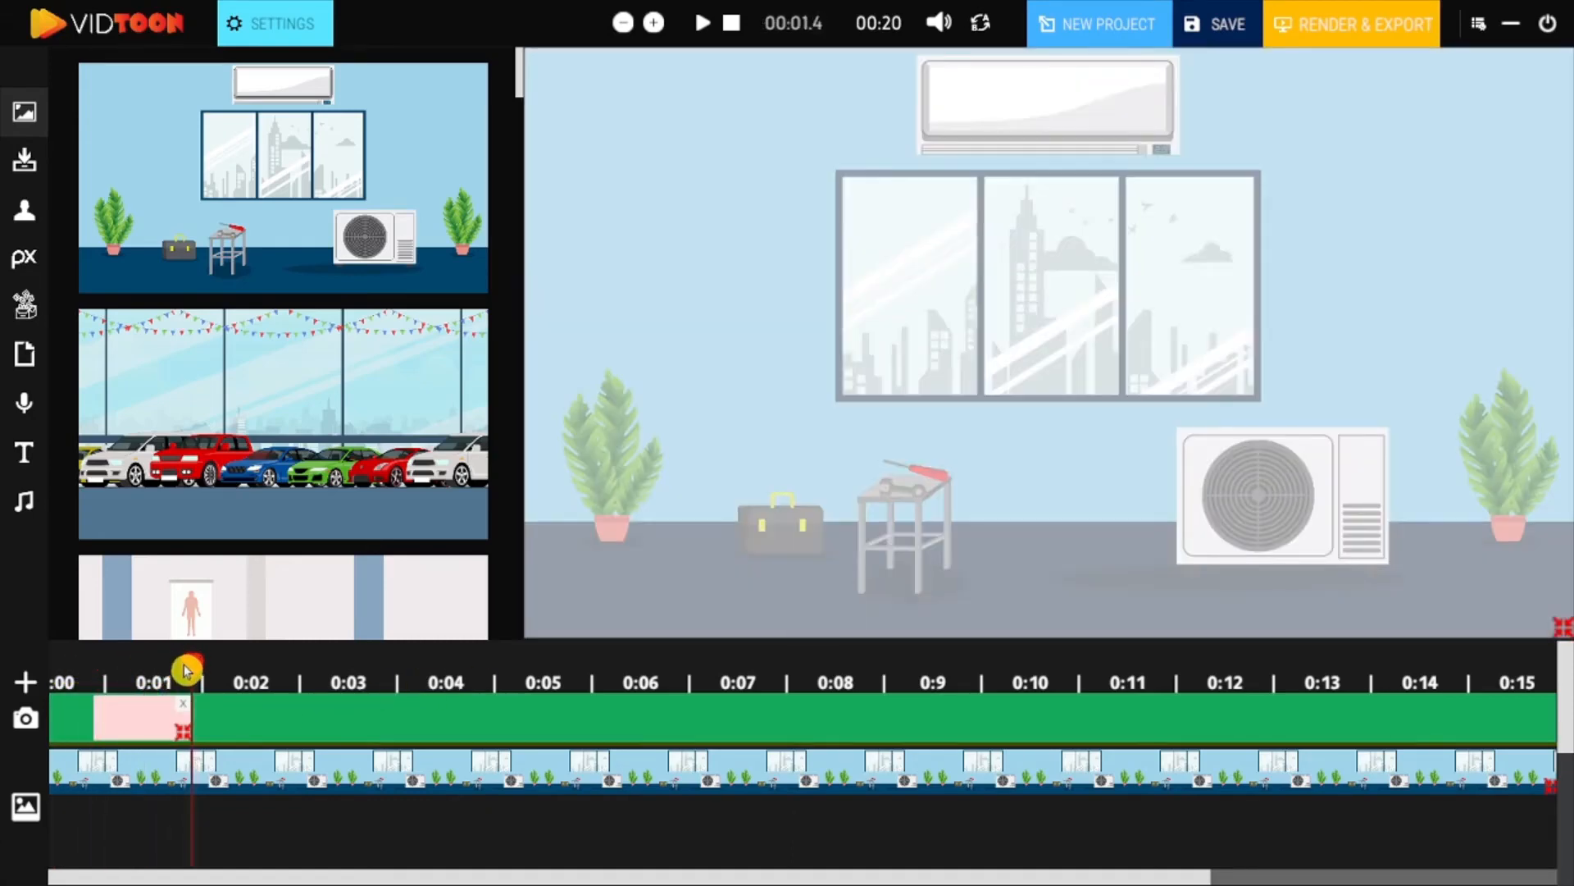
pyautogui.click(27, 689)
pyautogui.moveTo(1558, 629); pyautogui.dragTo(1216, 432)
pyautogui.moveTo(1012, 309); pyautogui.dragTo(1373, 479)
pyautogui.moveTo(275, 734); pyautogui.dragTo(519, 730)
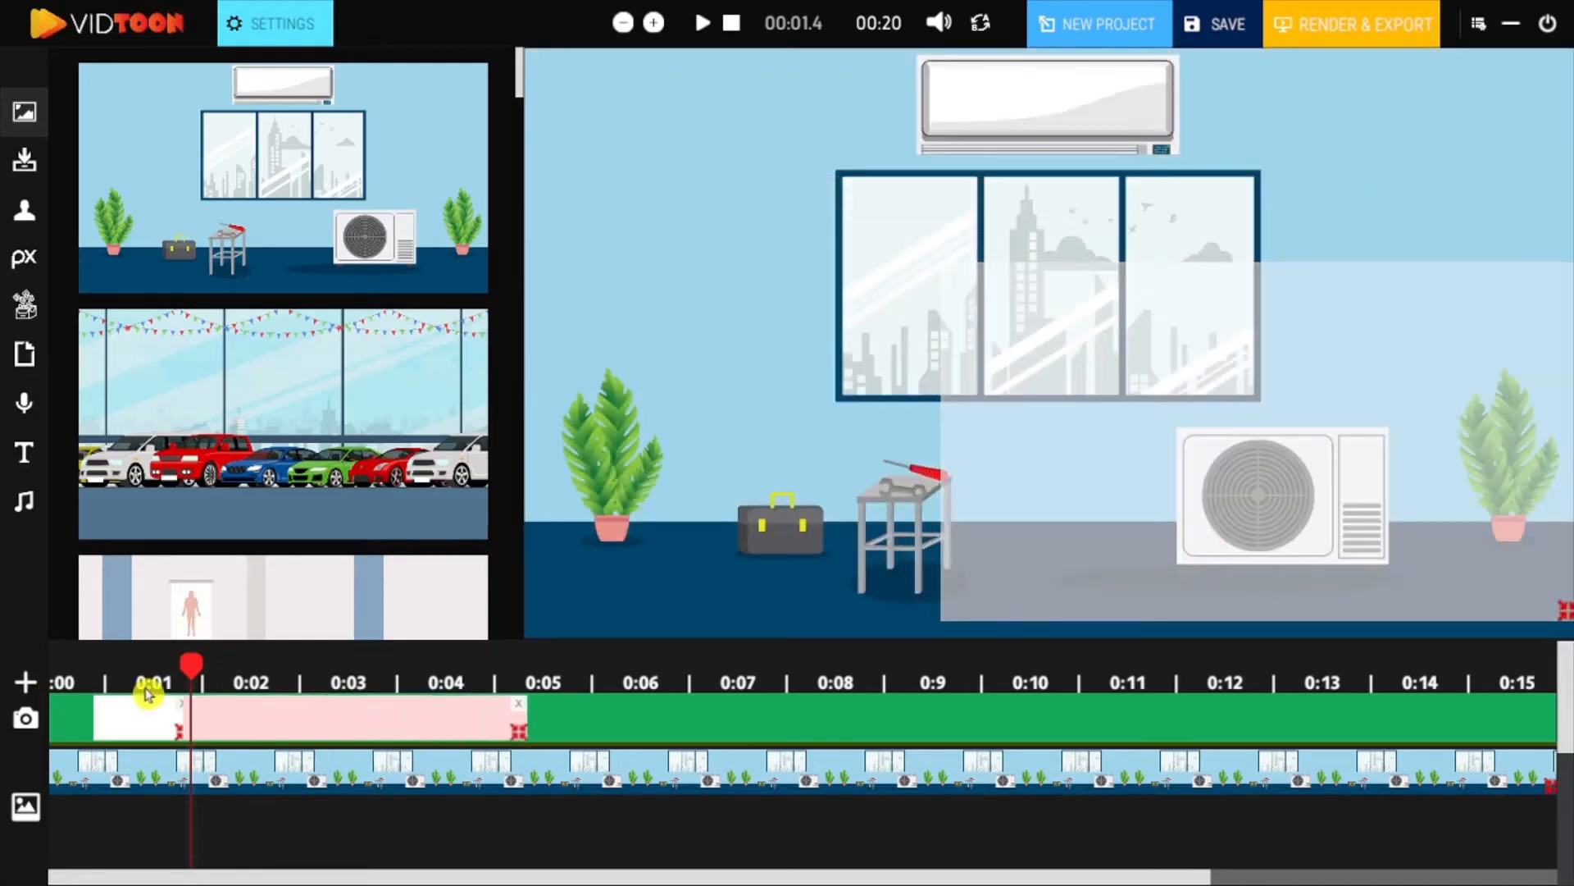
# Play the video from the start through both camera clips and pause it.
pyautogui.moveTo(190, 666); pyautogui.dragTo(4, 676)
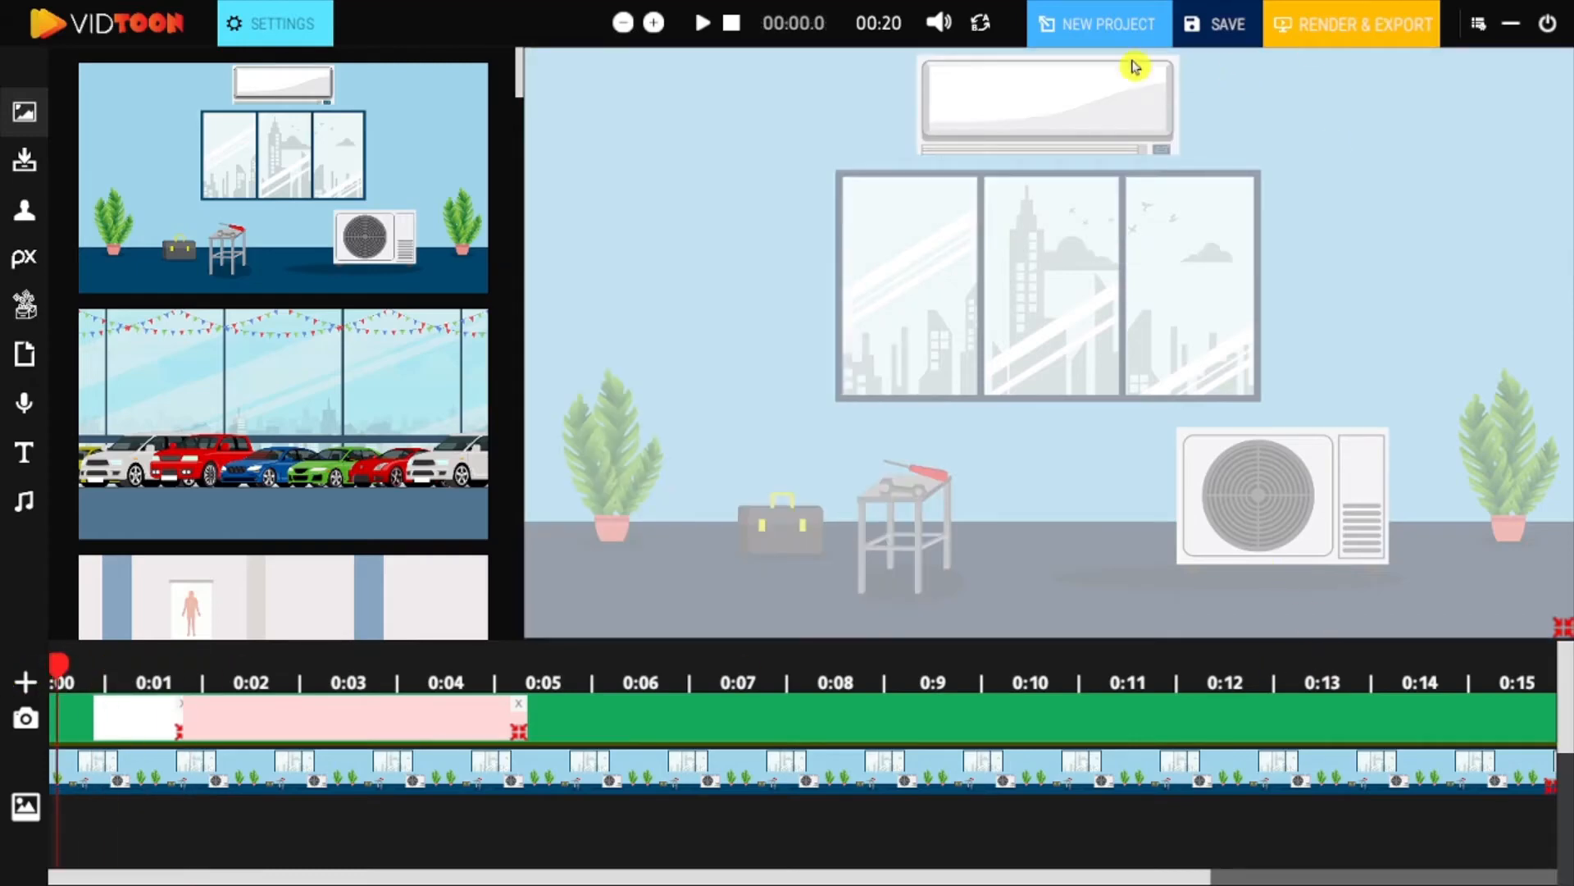
pyautogui.click(703, 27)
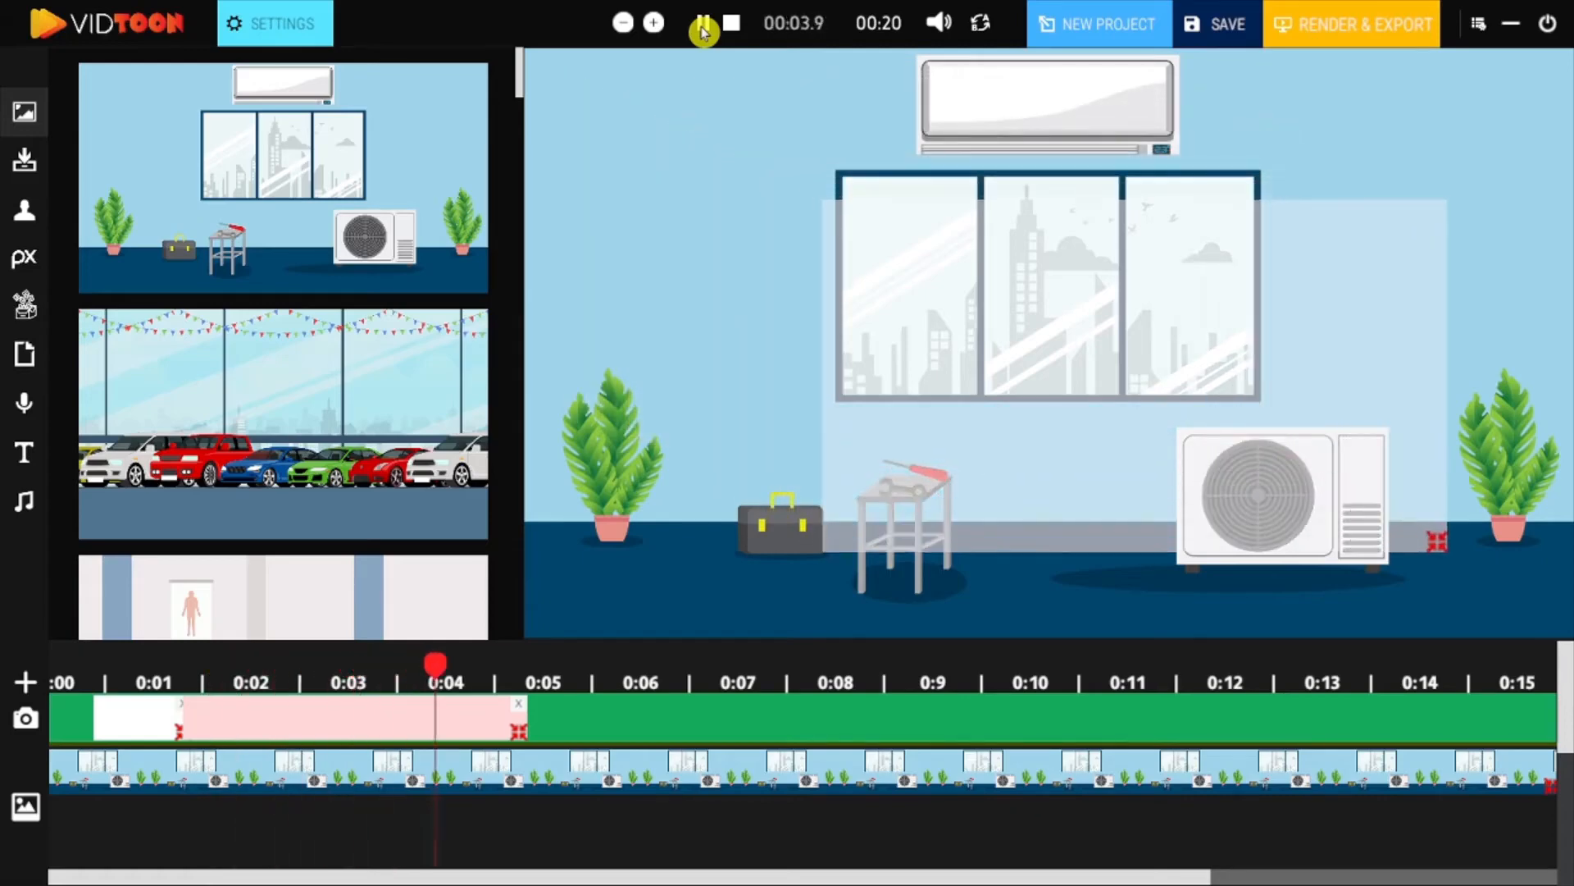
pyautogui.click(702, 27)
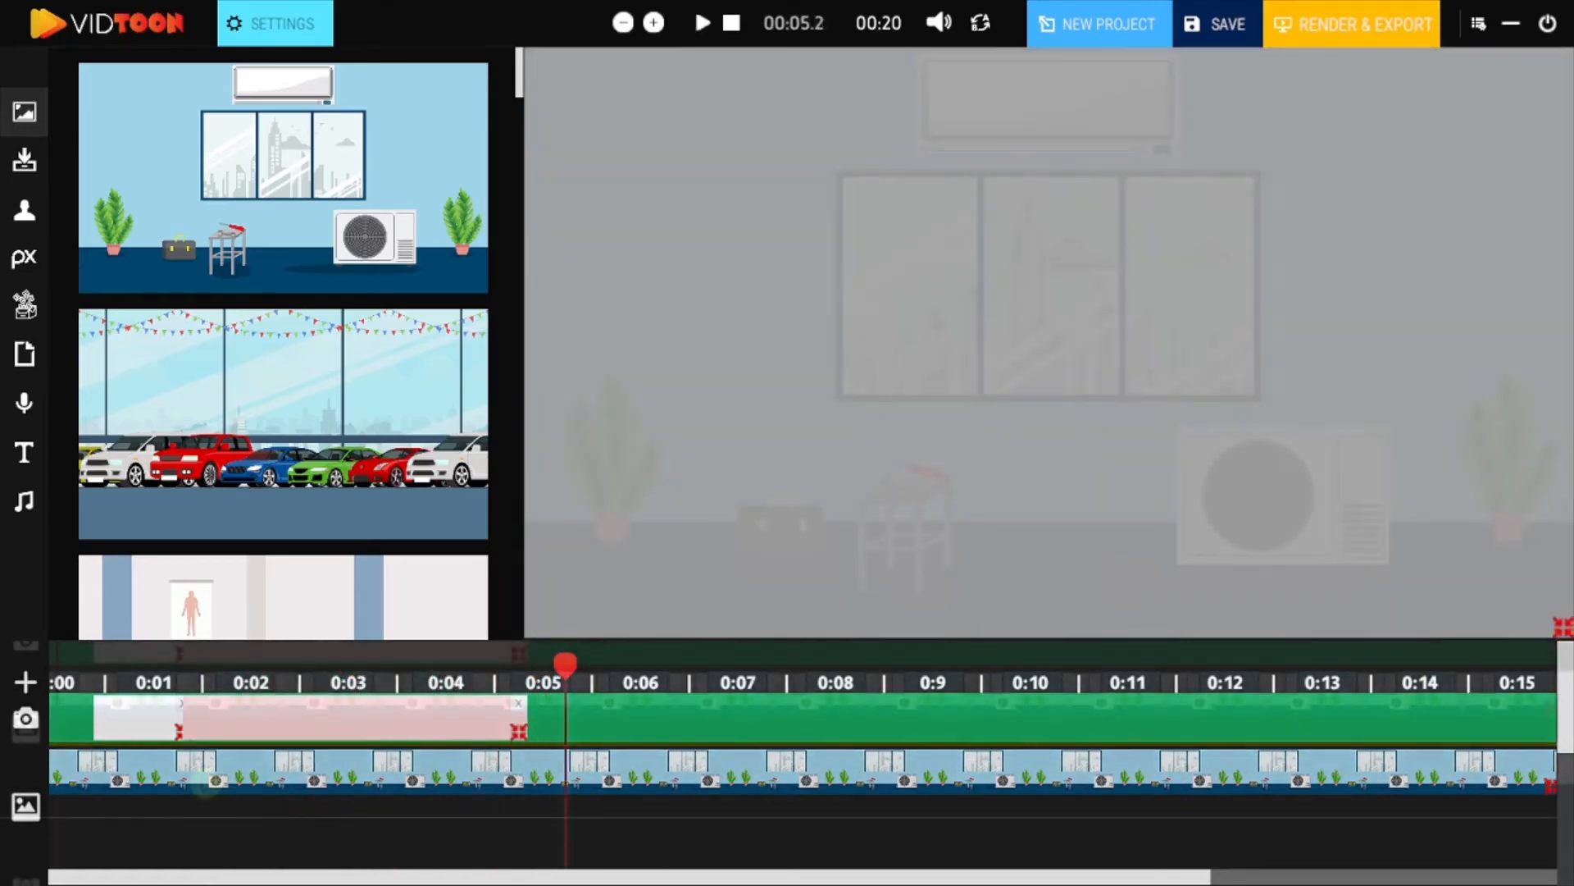
# Add the car showroom background at the timeline's start and shift the air-conditioner room clip to begin at about 0:04.
pyautogui.scroll(-2, 180, 782)
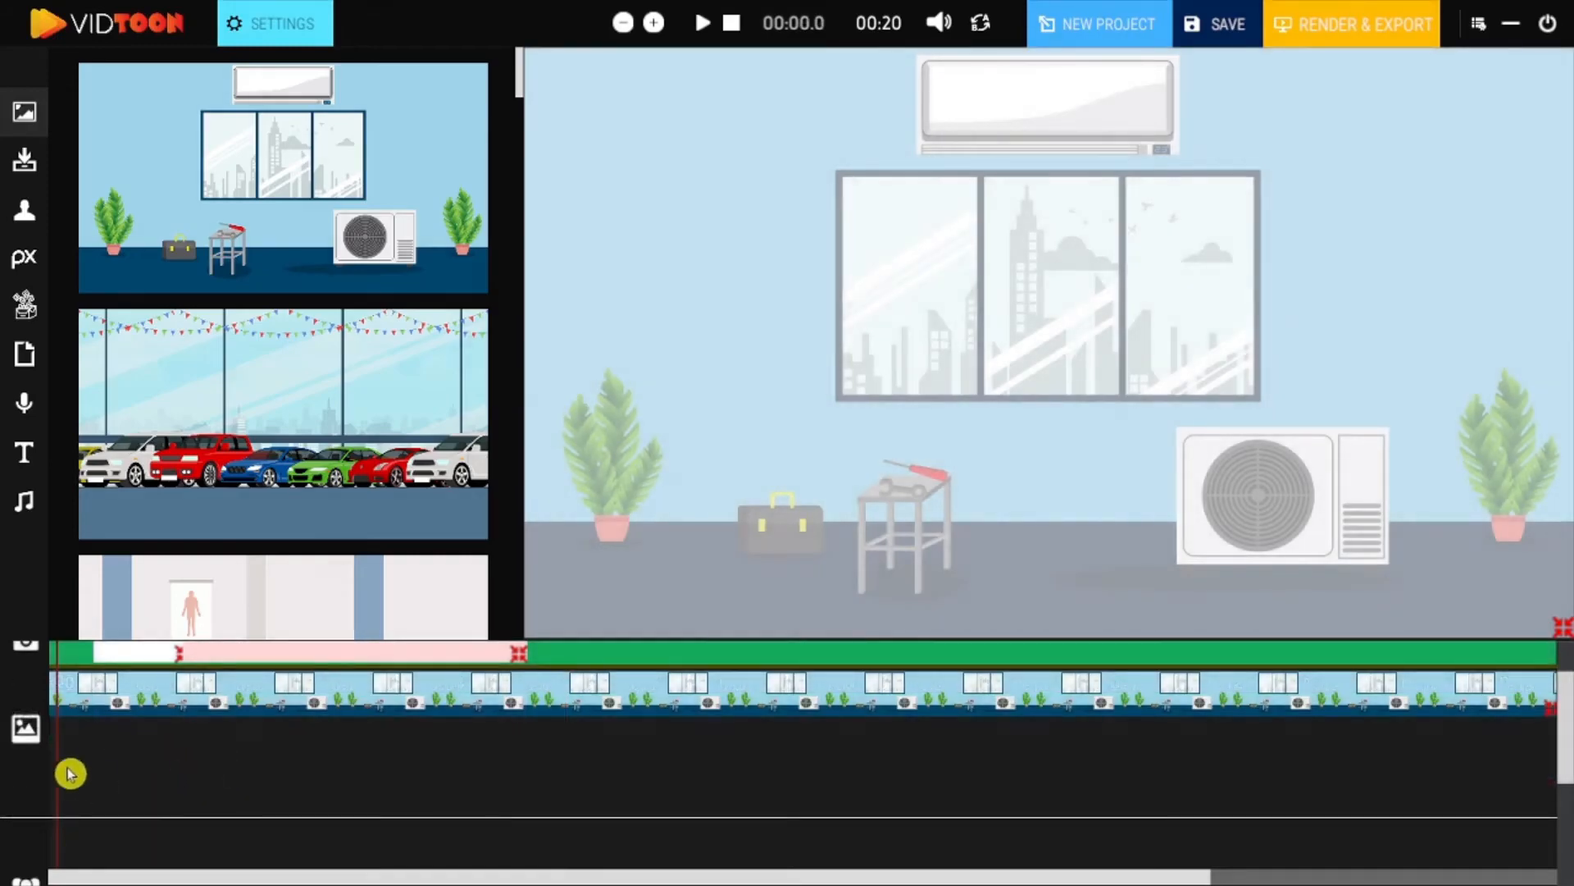
pyautogui.moveTo(238, 437); pyautogui.dragTo(106, 742)
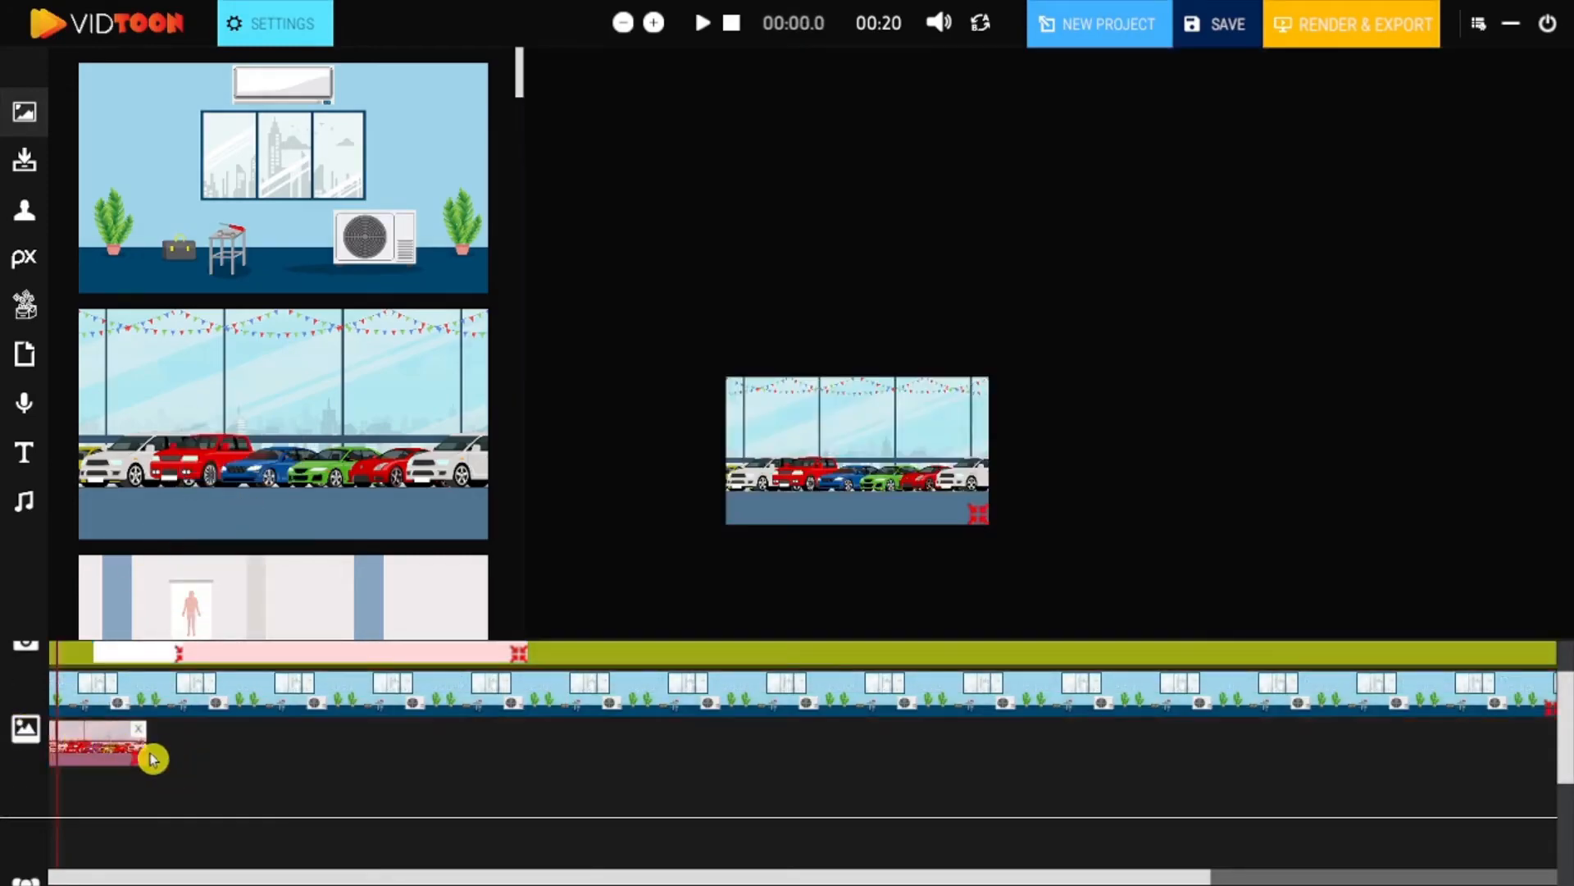
pyautogui.moveTo(351, 615); pyautogui.dragTo(738, 759)
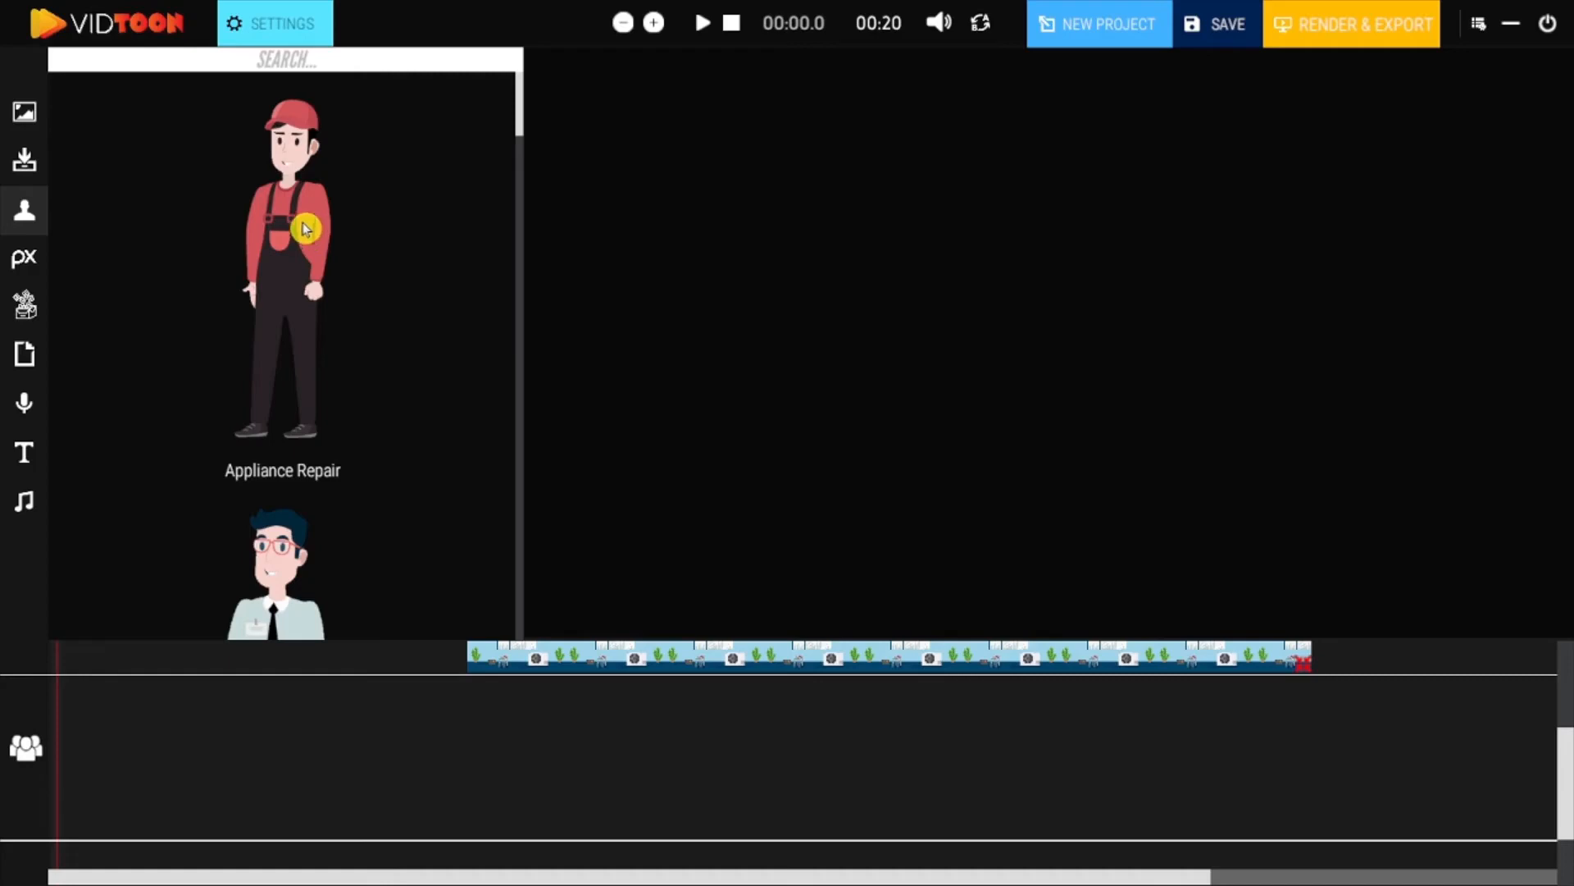
# Add the Appliance Repair character at the start of the character track, spanning about 7 seconds.
pyautogui.moveTo(305, 230); pyautogui.dragTo(734, 722)
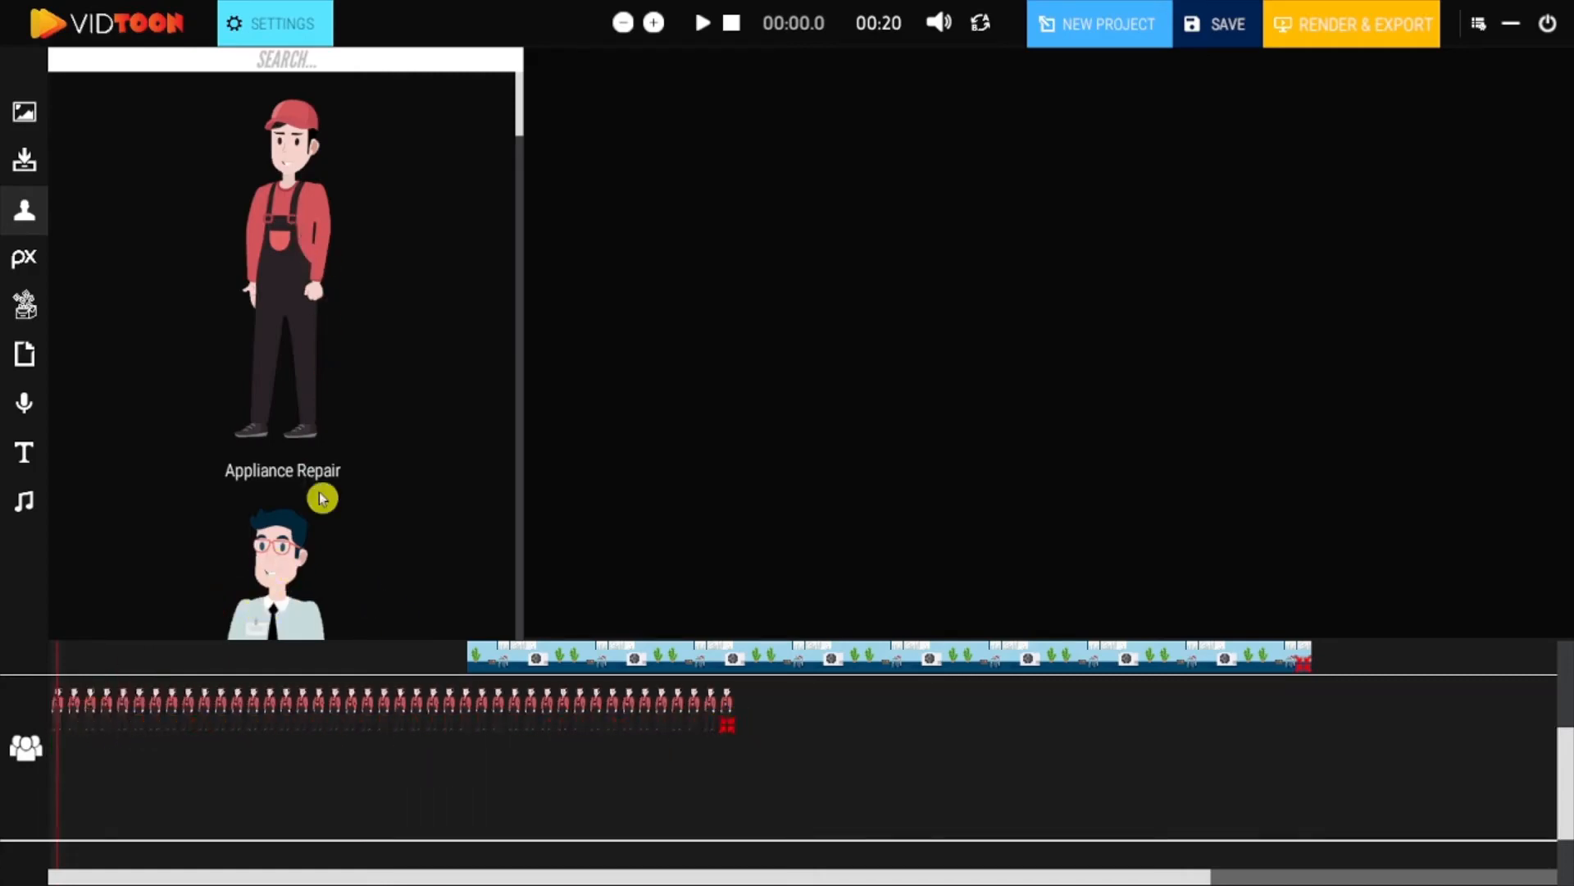
# Add another character from the library to the second row of the character track, near the timeline's start.
pyautogui.moveTo(522, 115); pyautogui.dragTo(509, 203)
pyautogui.moveTo(297, 262); pyautogui.dragTo(131, 770)
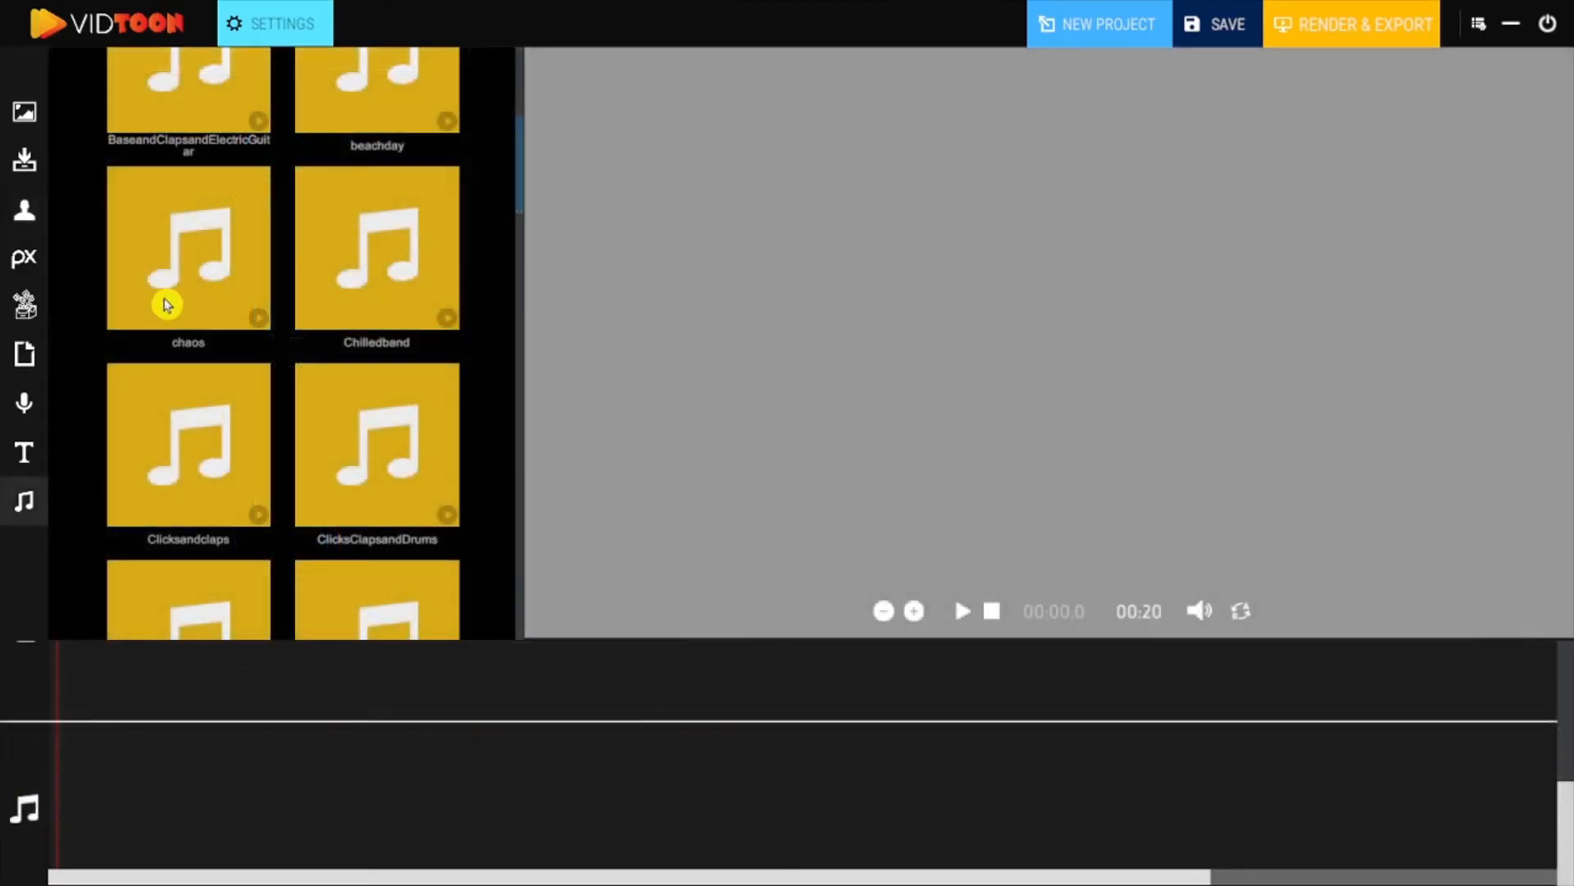
# Add the chaos music at the timeline's start, ClicksClapsandDrums at about 1.4 seconds, and a third track at about 7.3 seconds.
pyautogui.moveTo(169, 303); pyautogui.dragTo(115, 759)
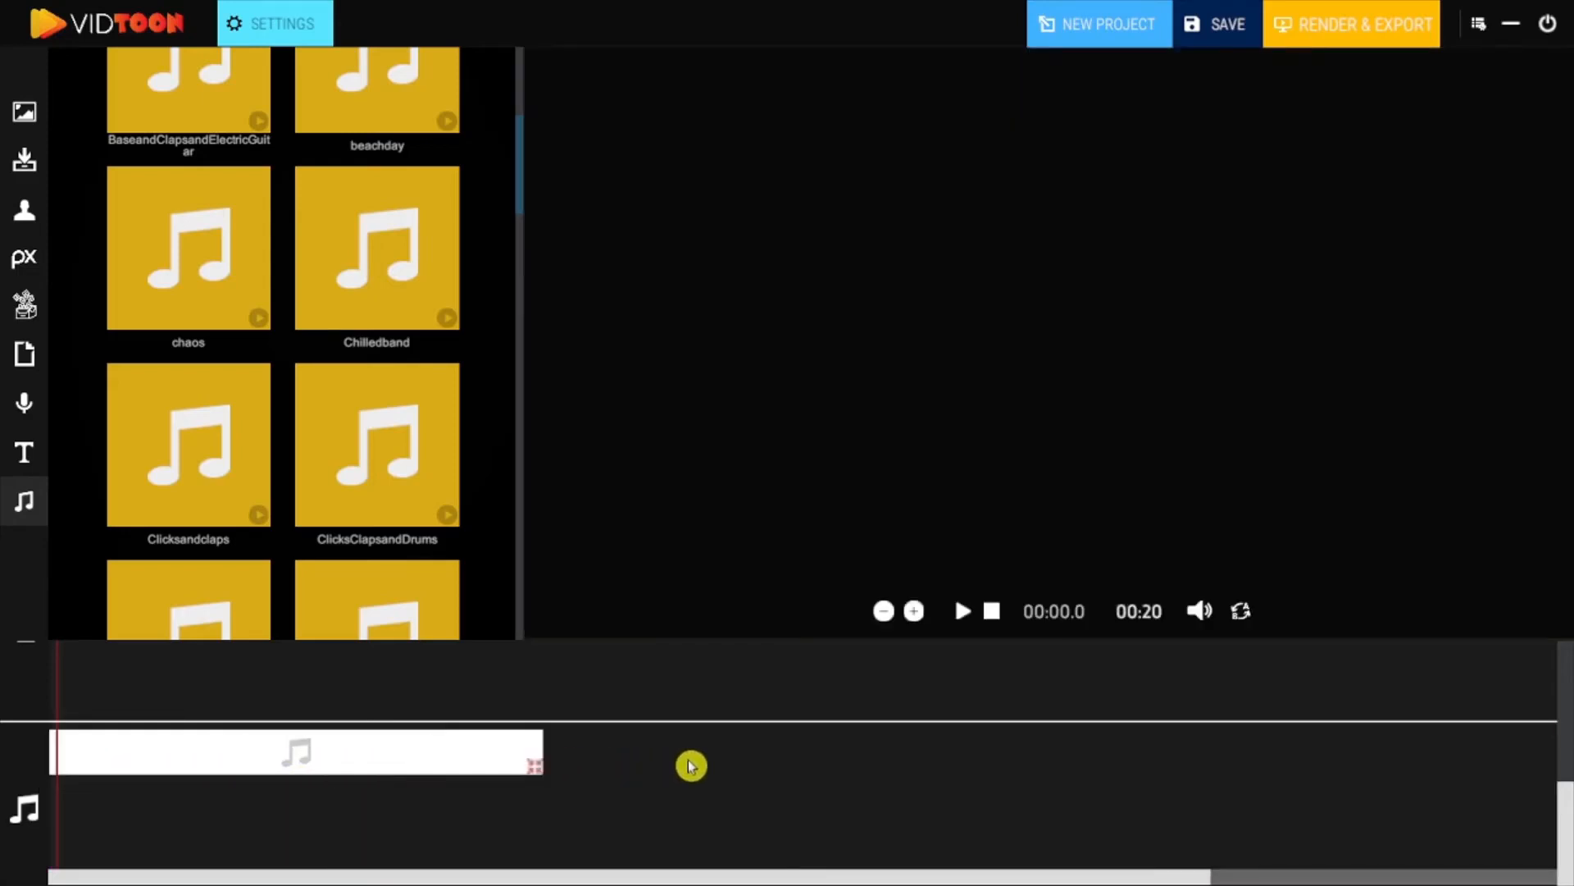
pyautogui.moveTo(373, 460); pyautogui.dragTo(380, 823)
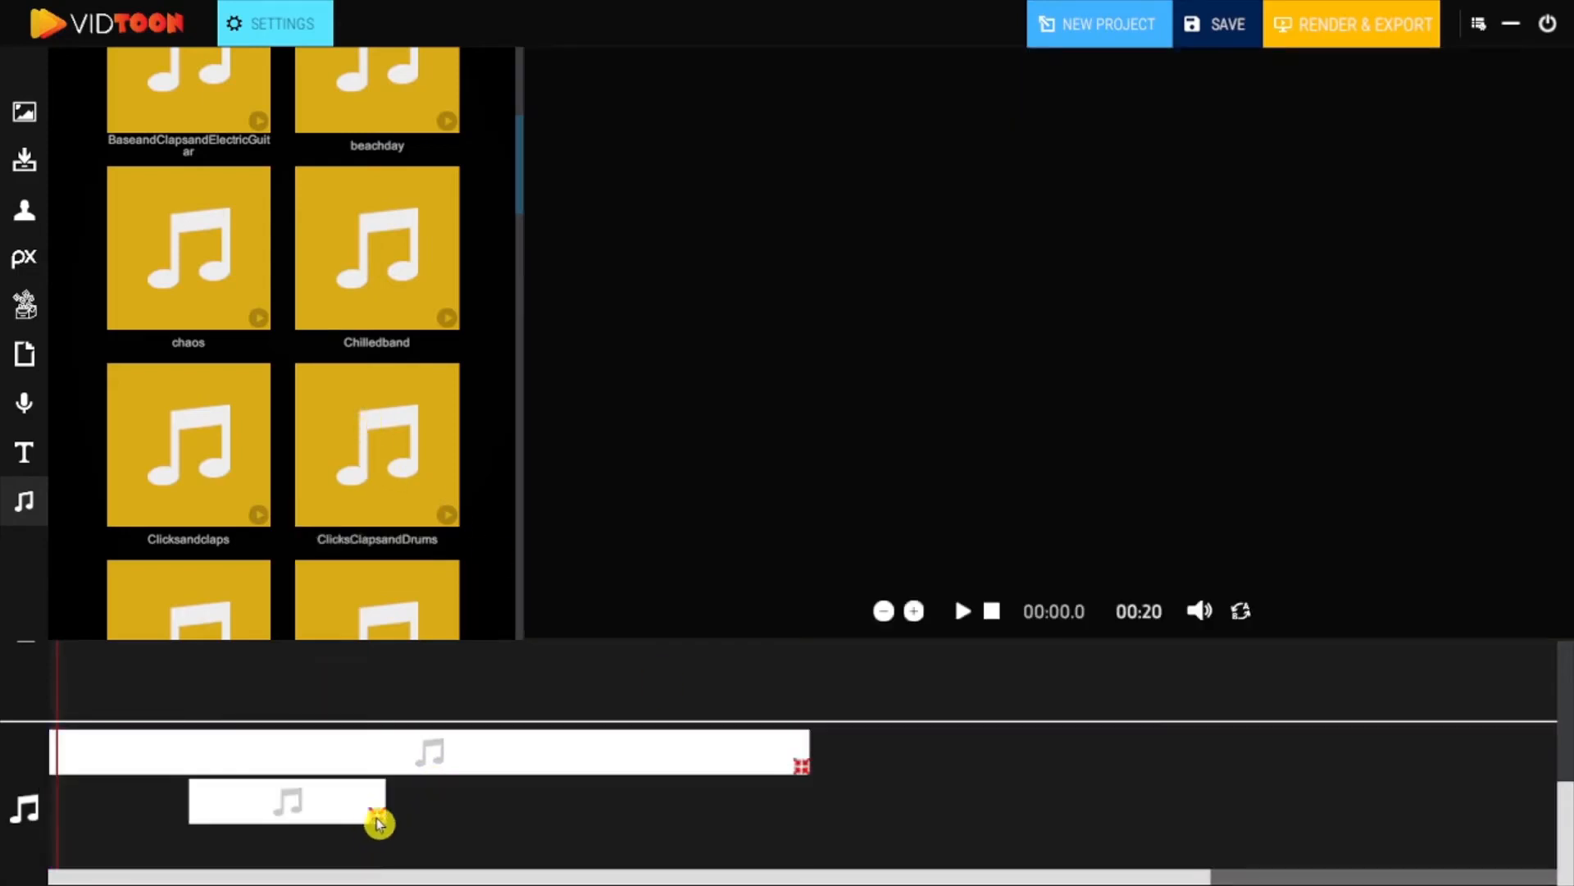
pyautogui.moveTo(387, 594); pyautogui.dragTo(1030, 847)
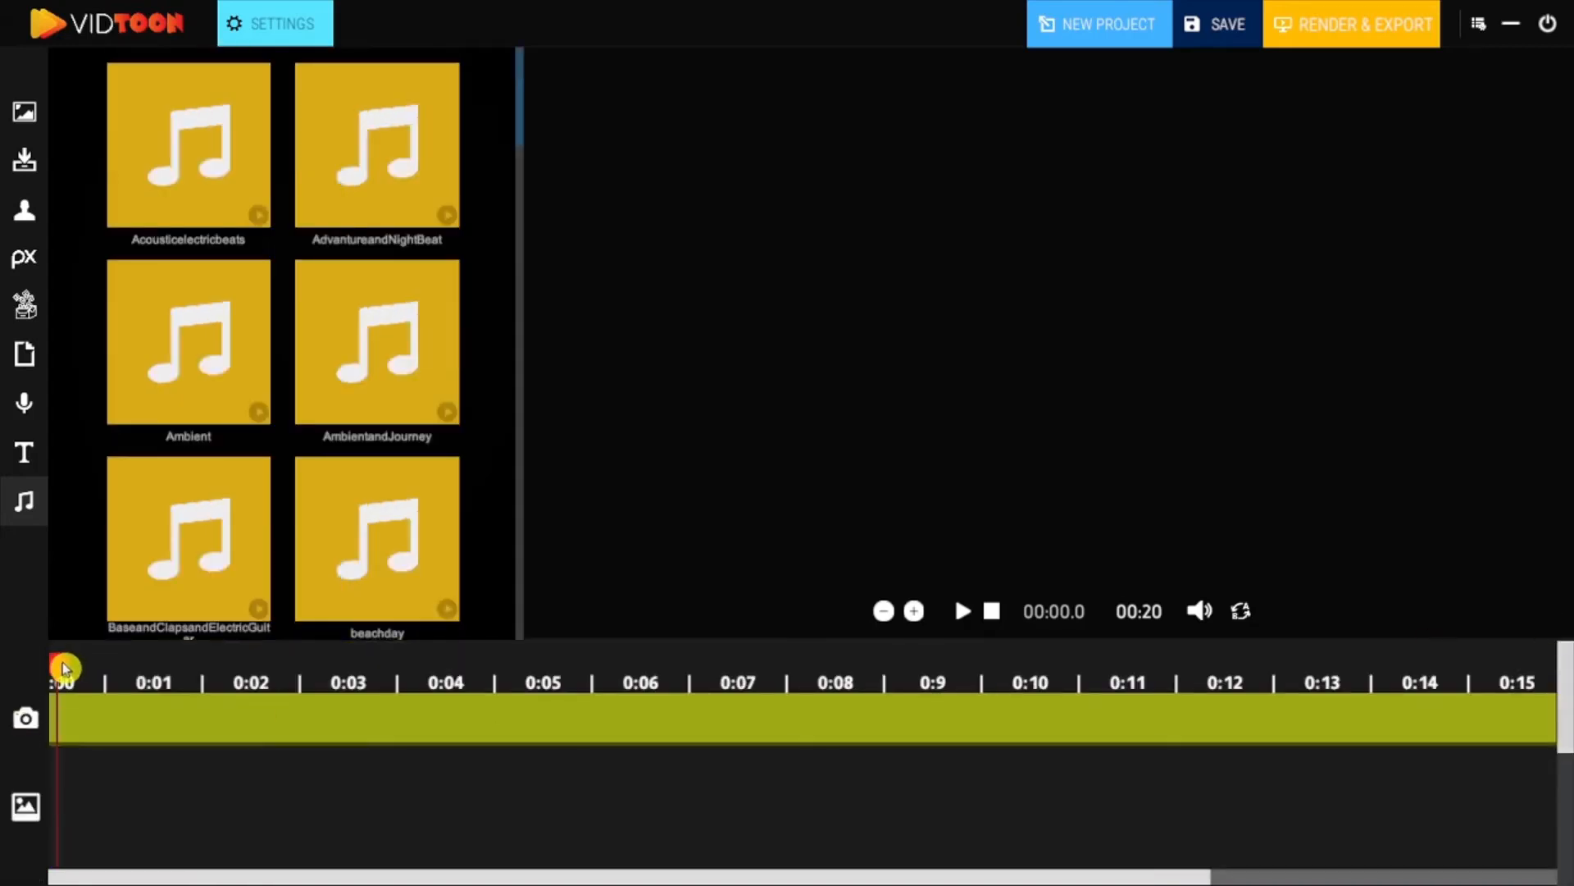
pyautogui.moveTo(74, 670); pyautogui.dragTo(30, 688)
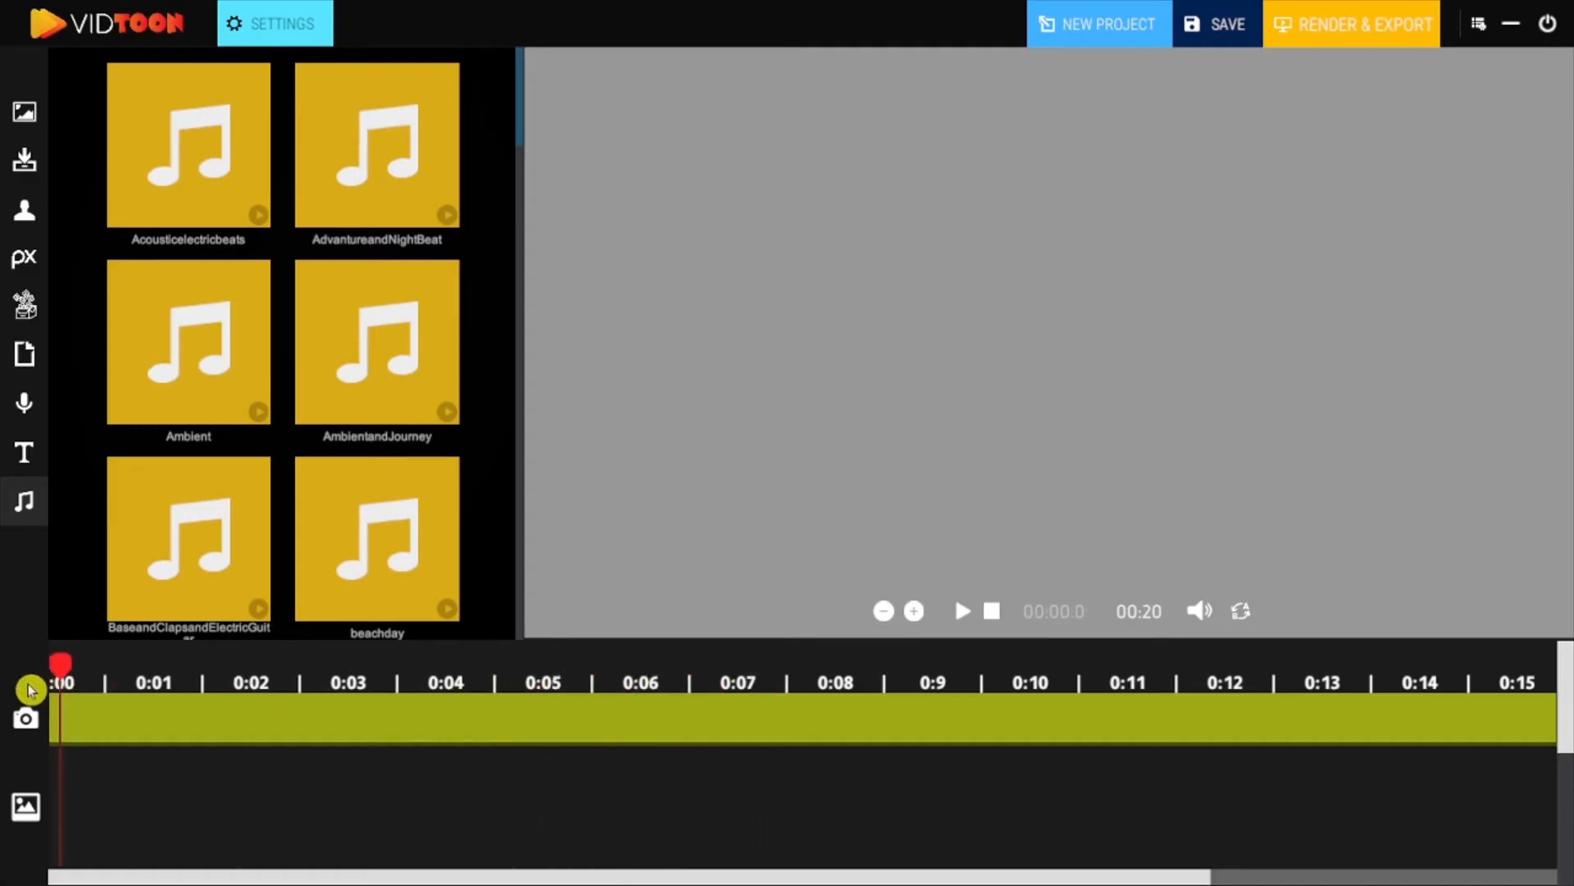
# Browse the background library down to the dental clinic scene.
pyautogui.click(27, 117)
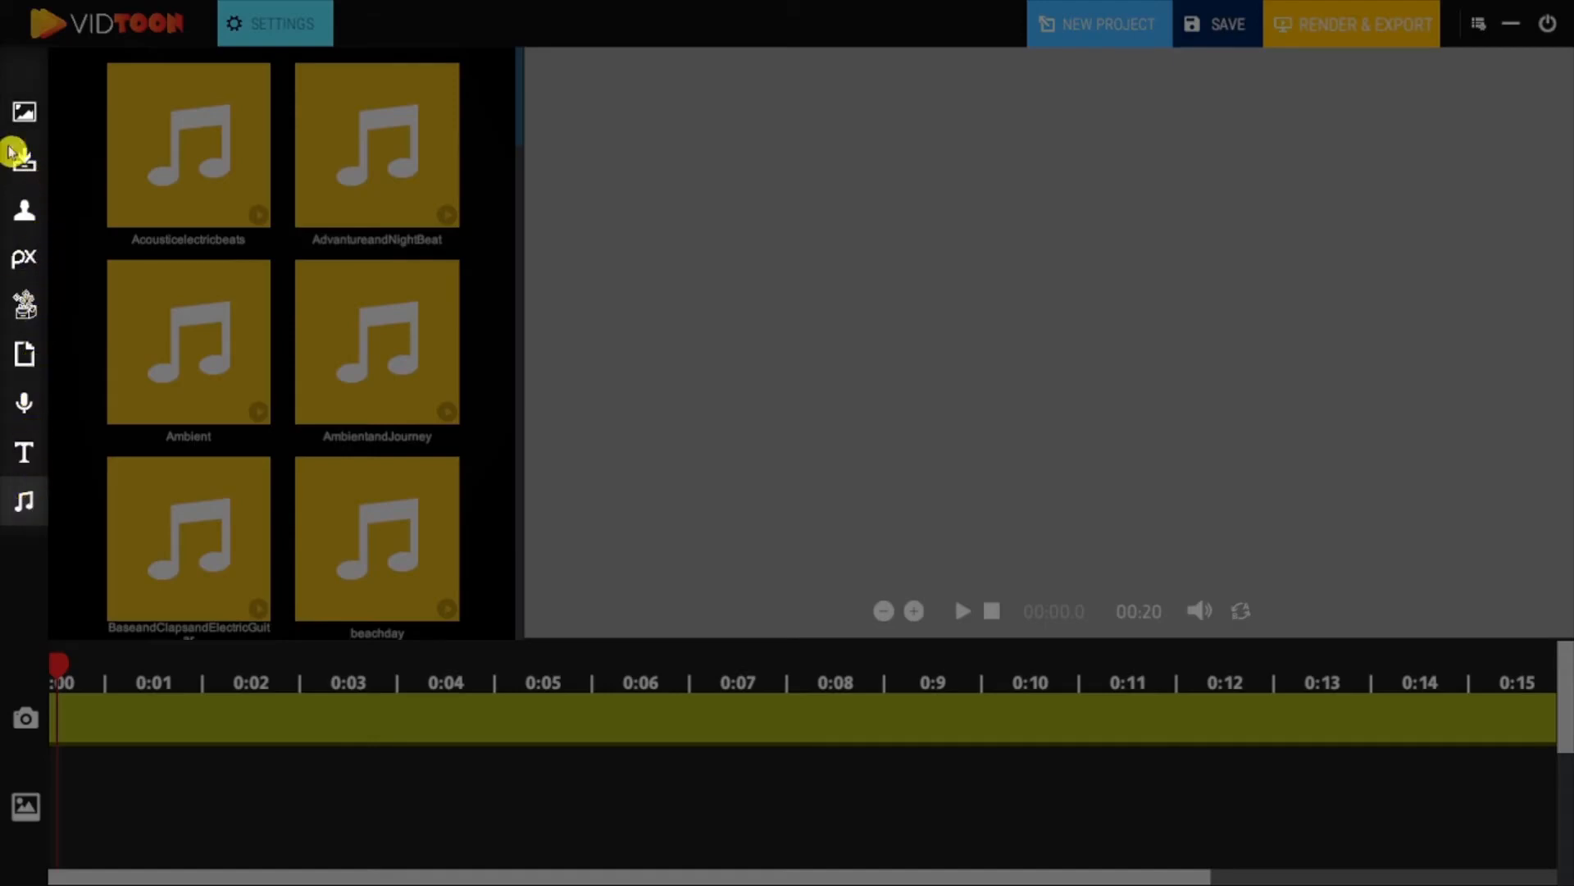
pyautogui.click(23, 121)
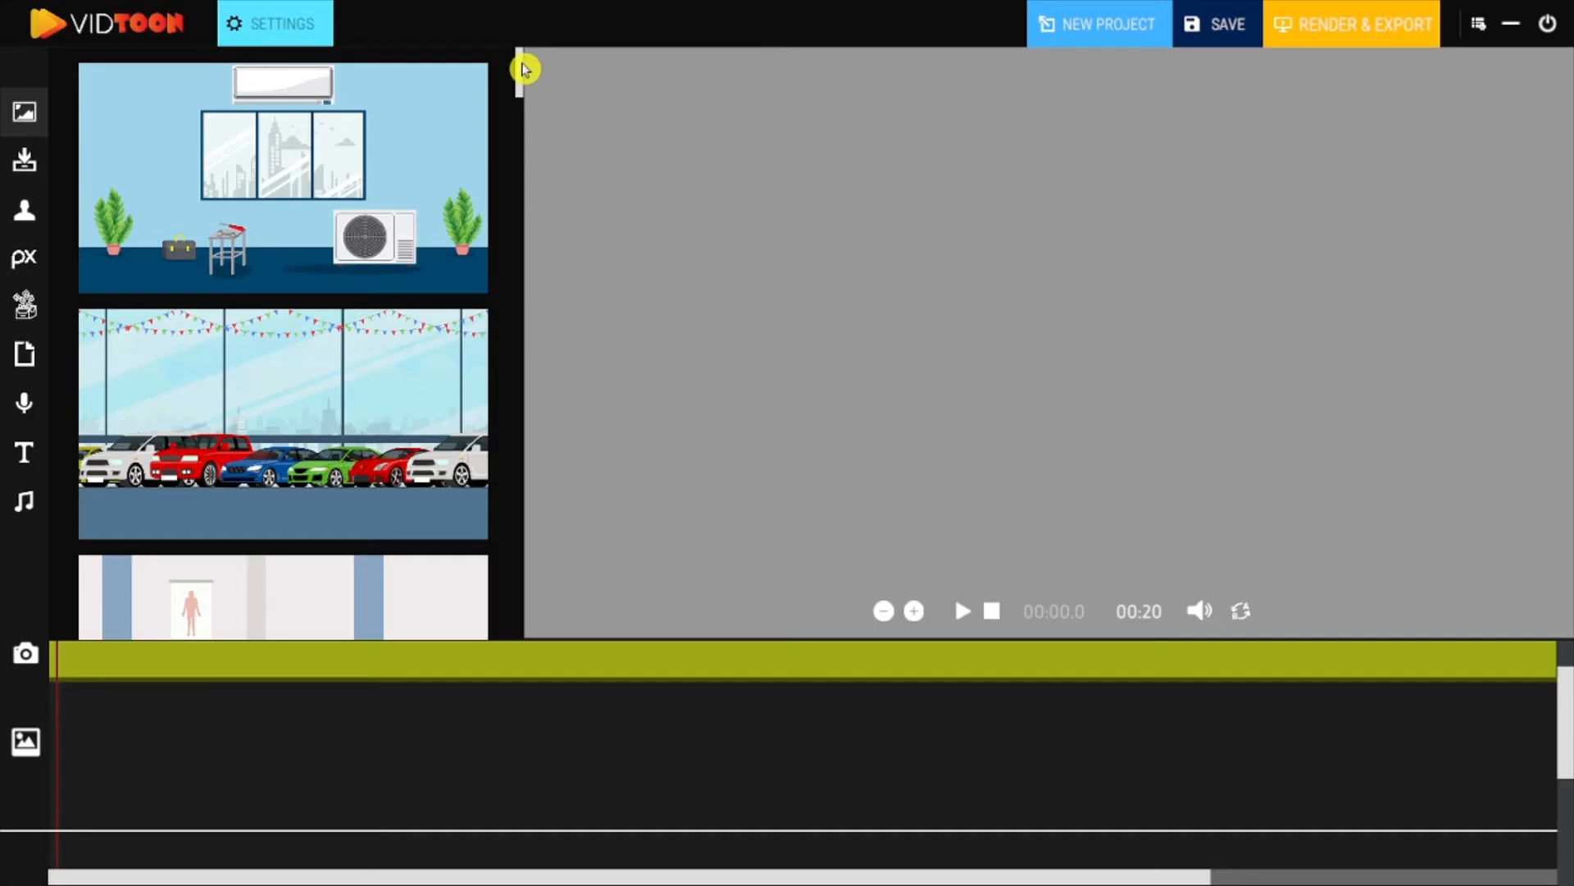
pyautogui.moveTo(523, 66); pyautogui.dragTo(534, 197)
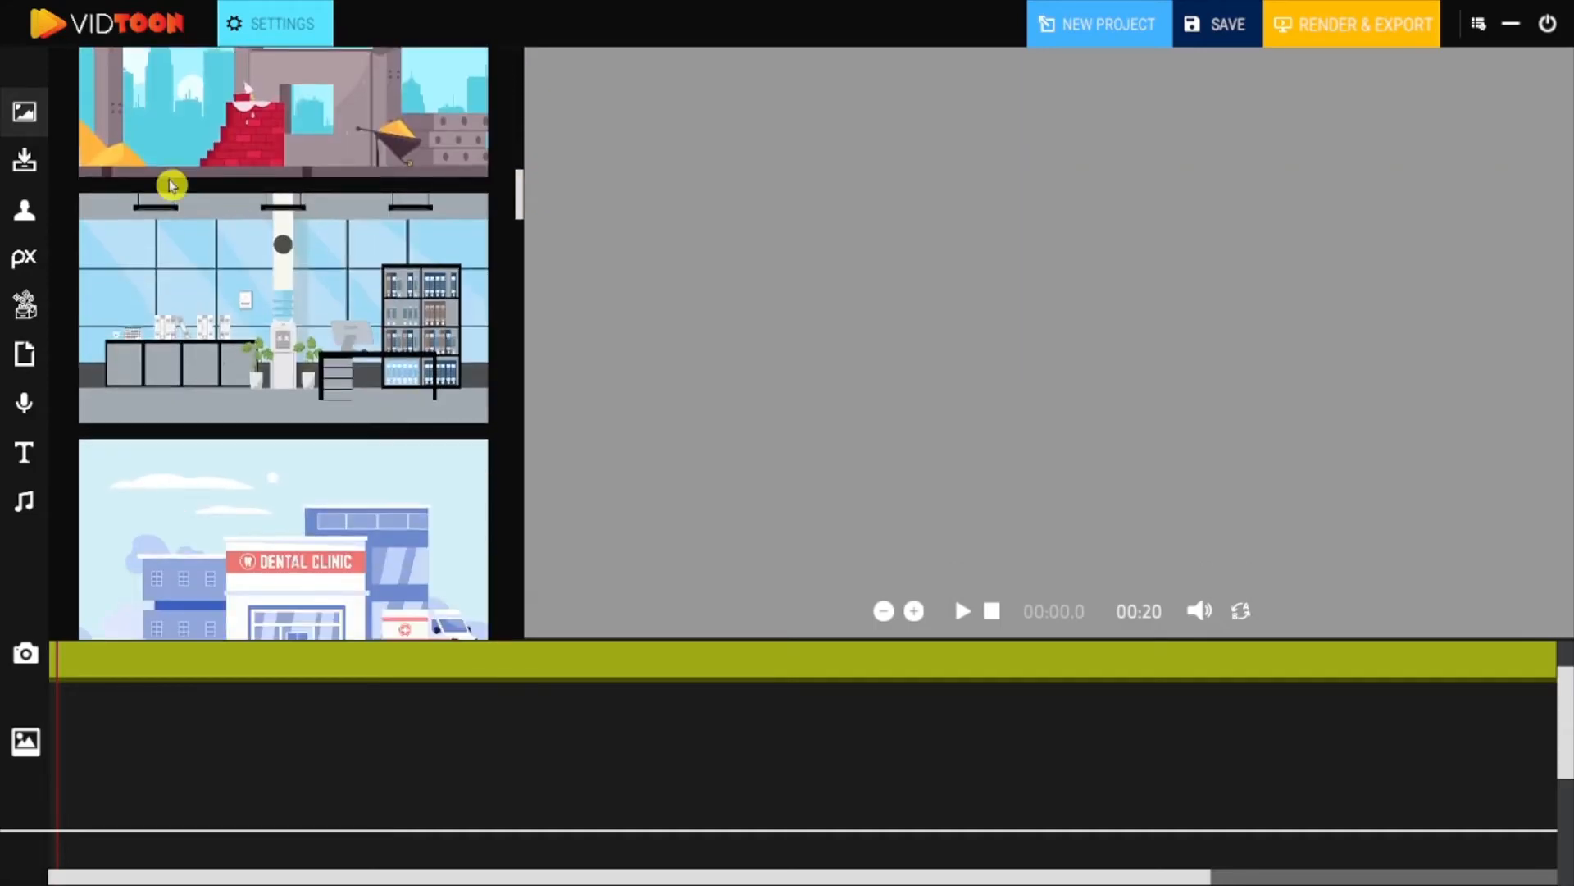
# Import the image 19198510.jpg from the Downloads folder.
pyautogui.click(23, 164)
pyautogui.click(281, 227)
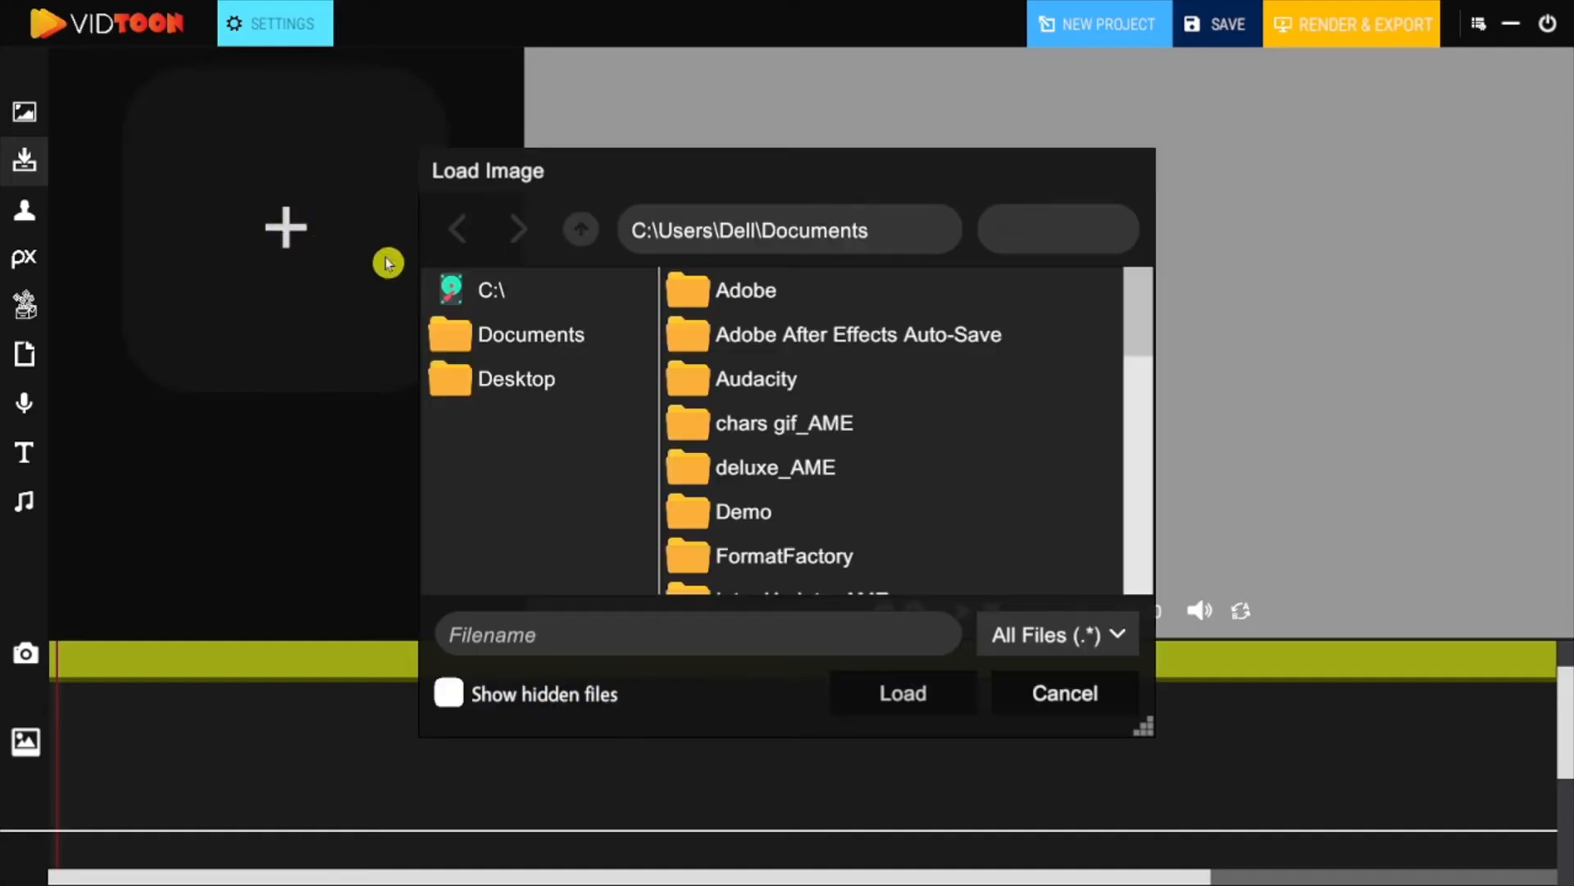
pyautogui.scroll(-5, 775, 431)
pyautogui.scroll(-3, 775, 439)
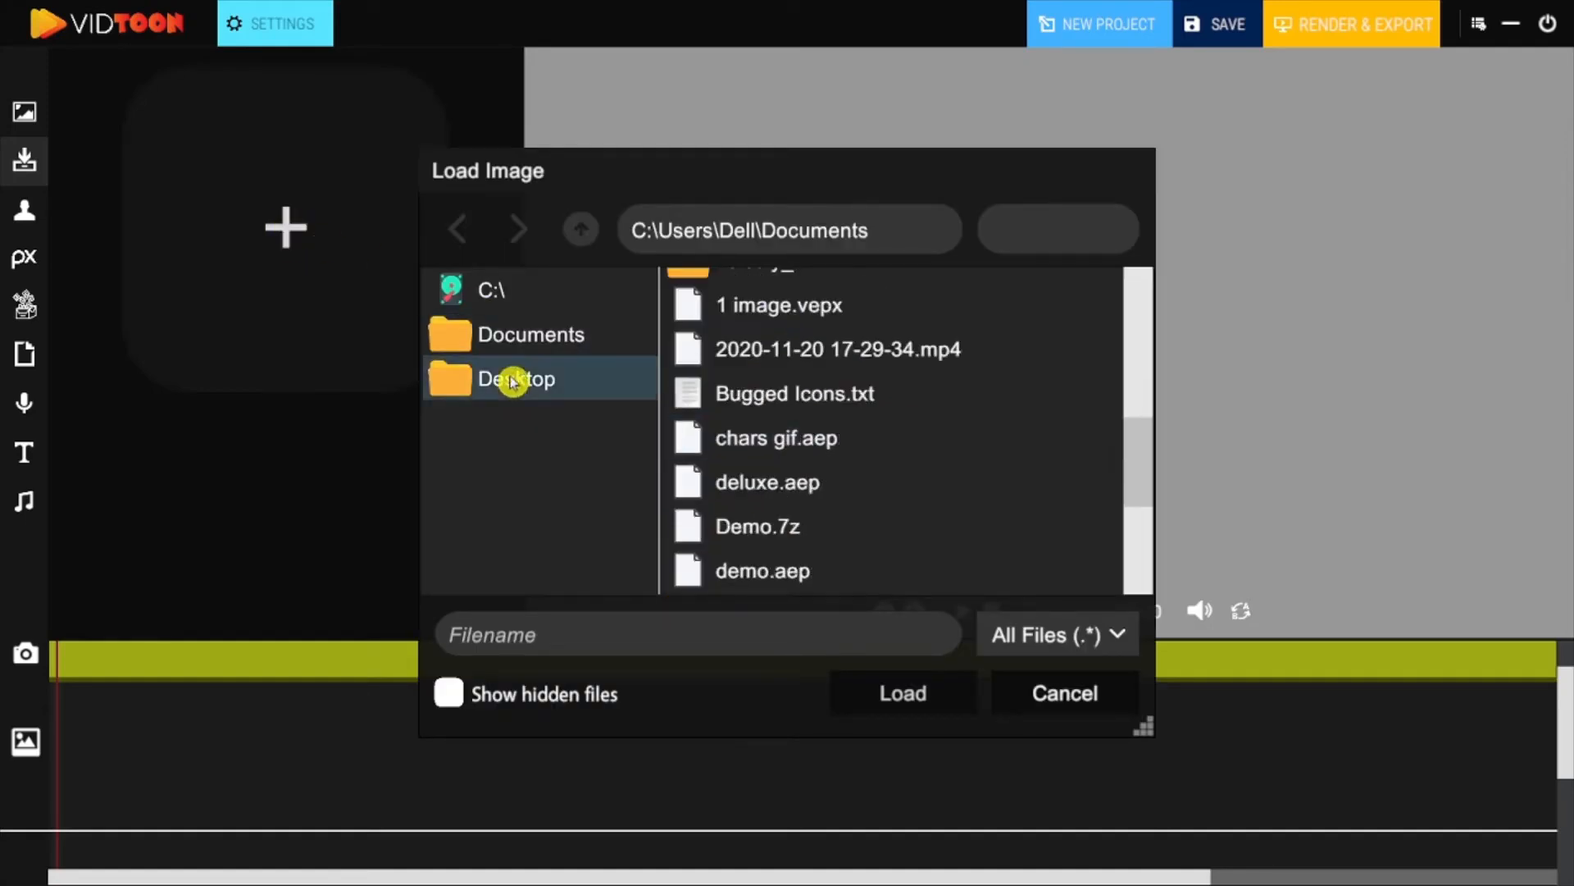
pyautogui.click(581, 229)
pyautogui.scroll(-1, 770, 408)
pyautogui.doubleClick(783, 490)
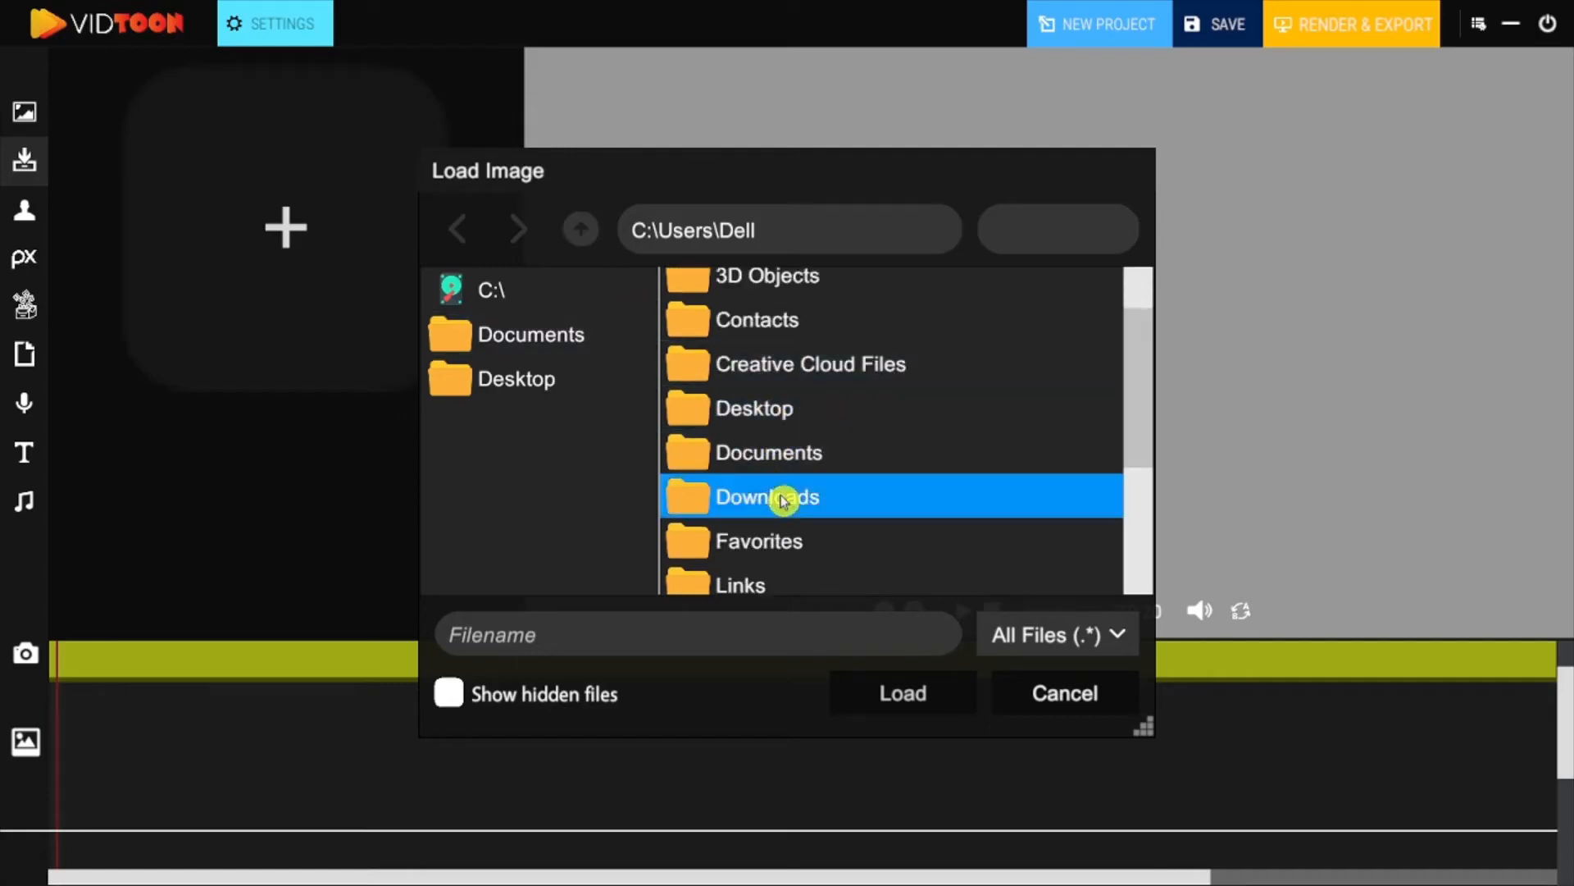
pyautogui.scroll(-4, 795, 479)
pyautogui.scroll(-6, 796, 476)
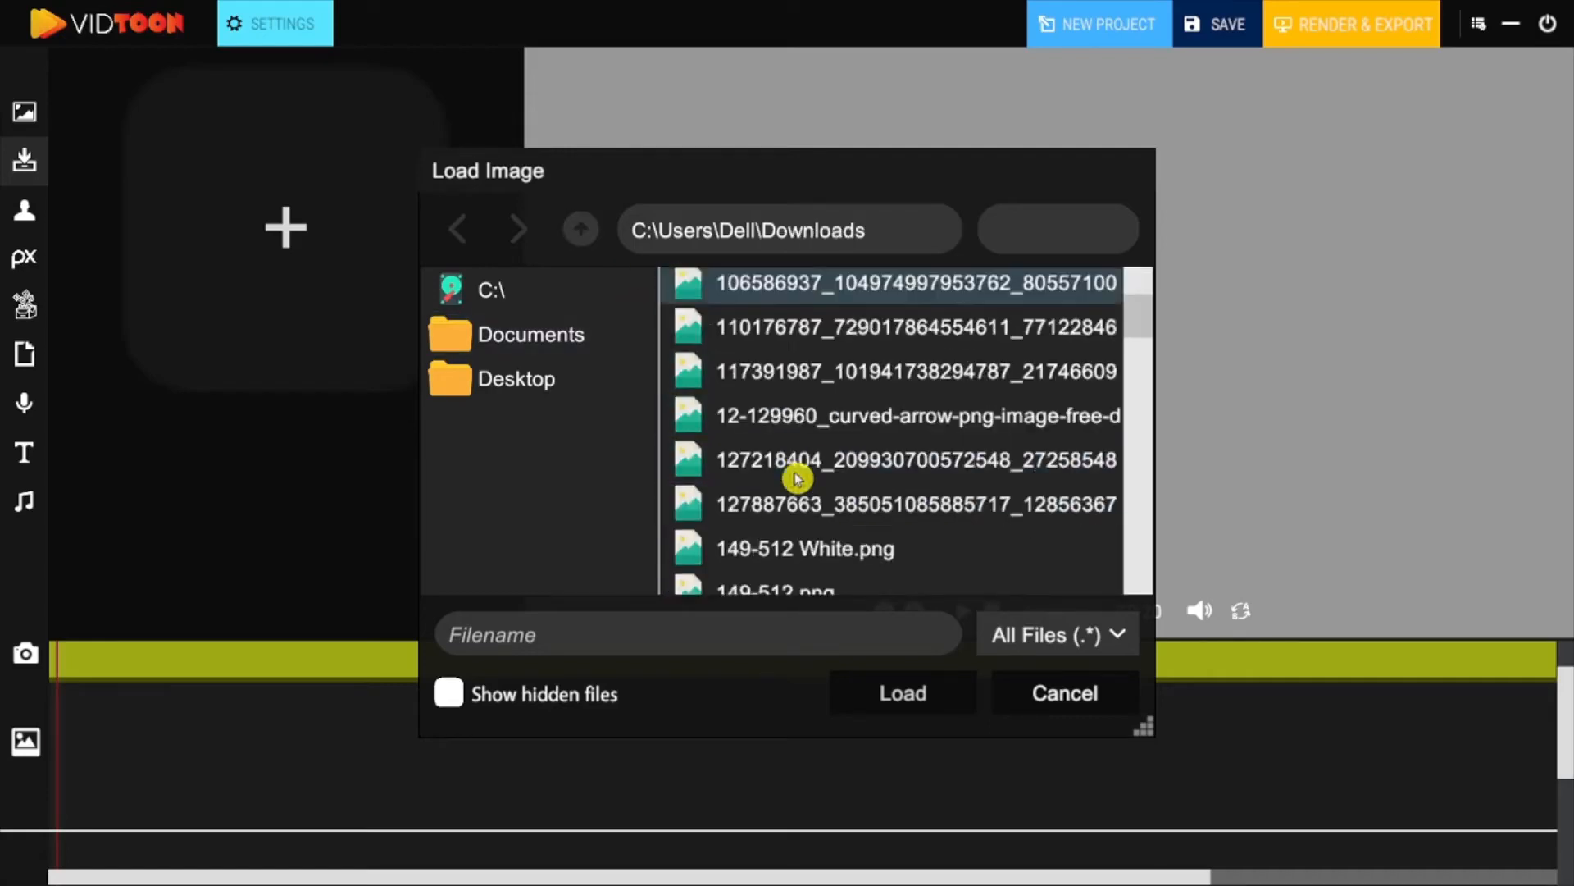
pyautogui.scroll(-4, 808, 537)
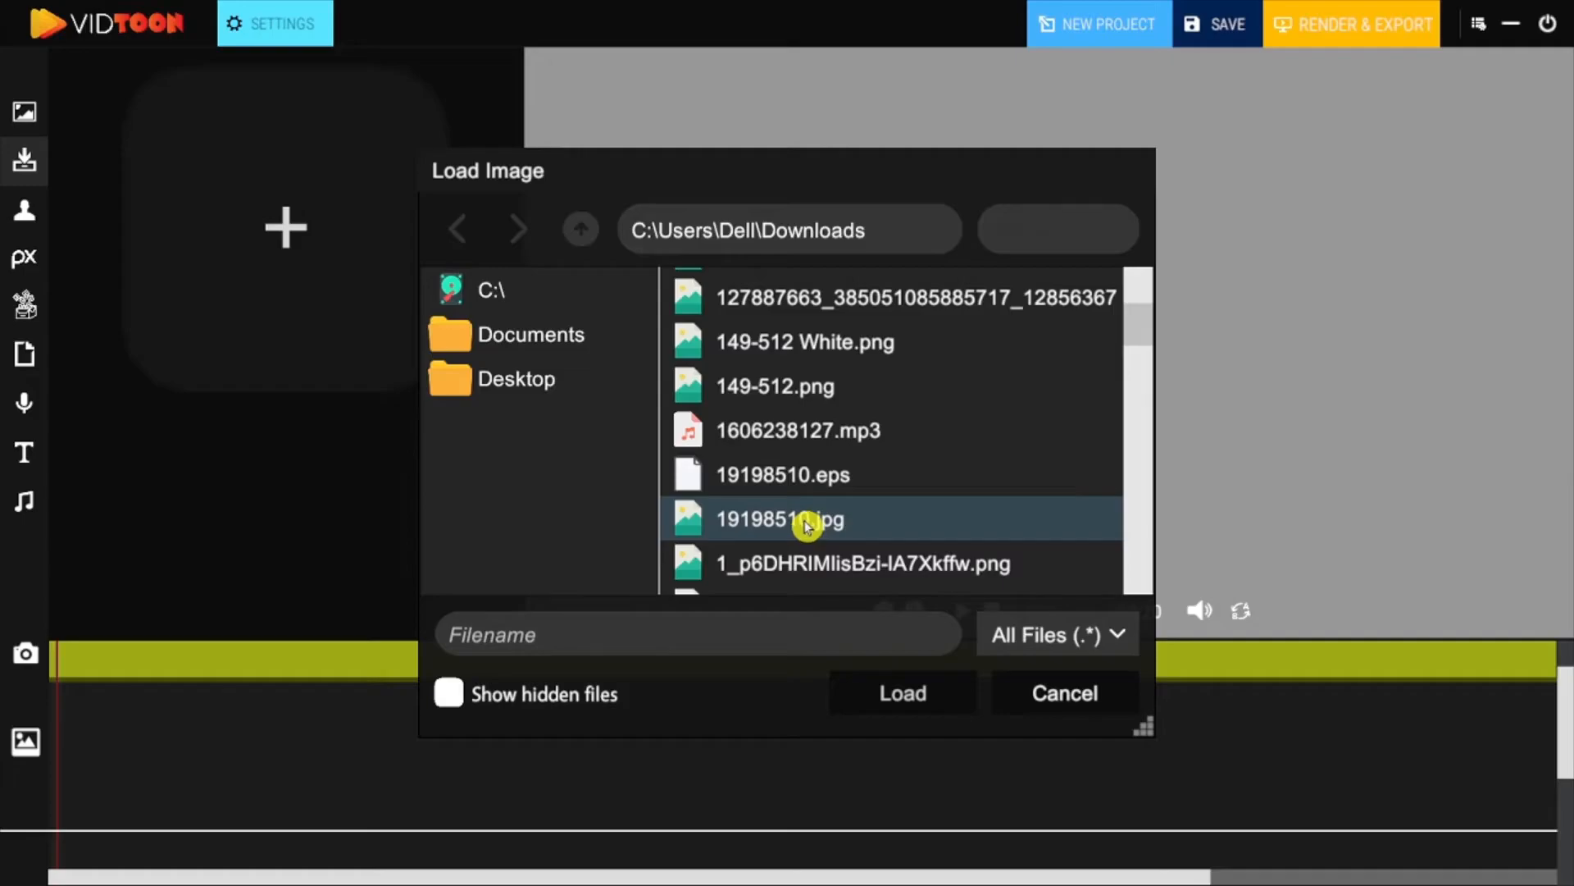
pyautogui.doubleClick(808, 523)
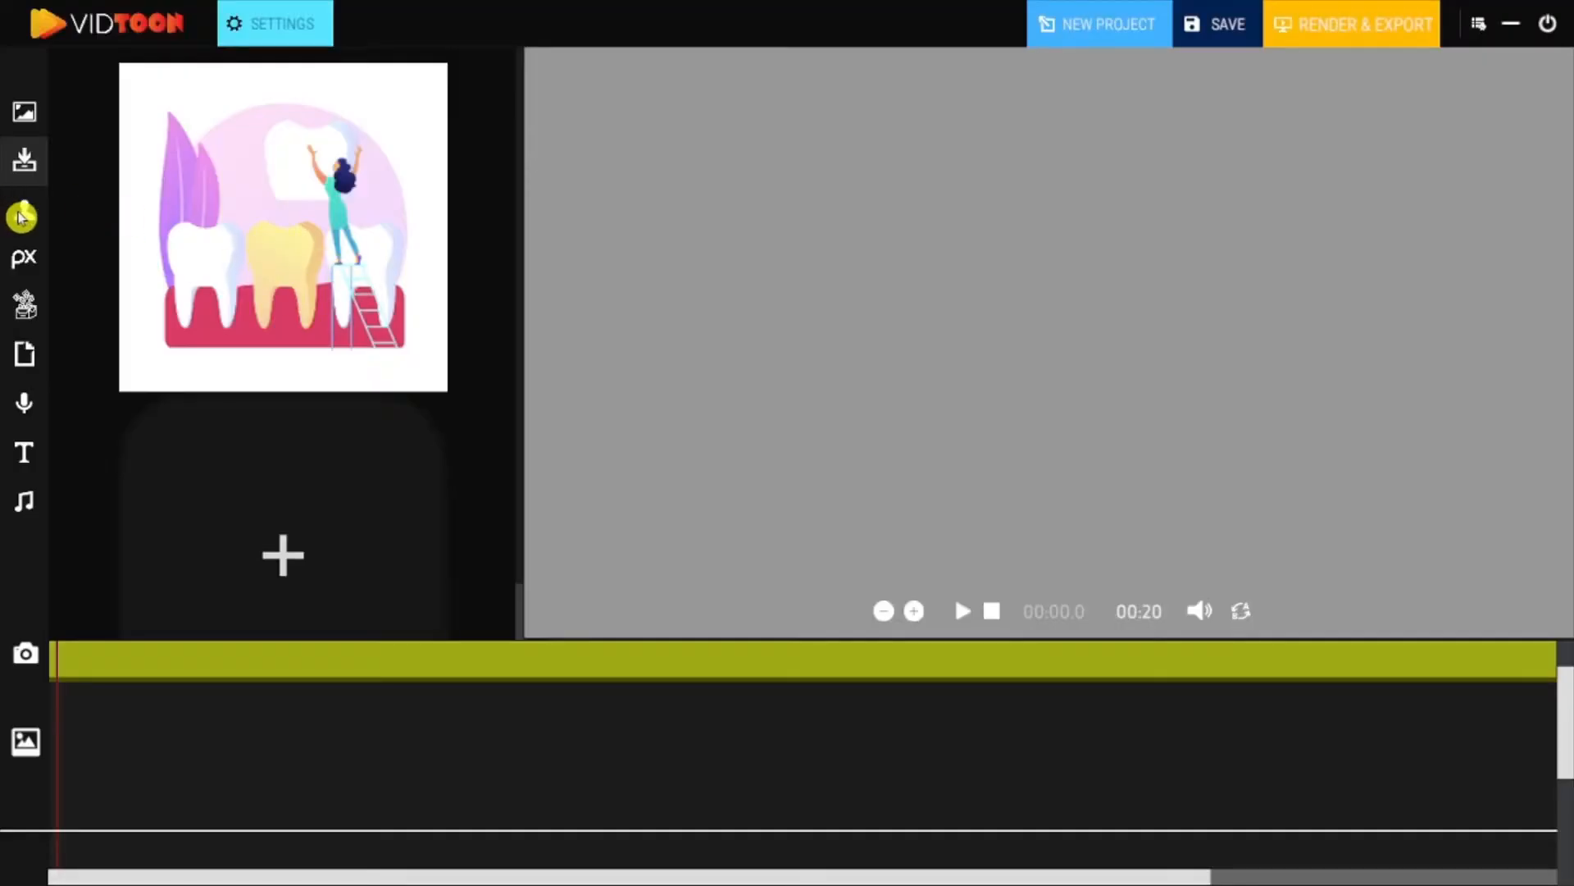
# Search the character library for "plumber" and clear the search again.
pyautogui.click(23, 215)
pyautogui.moveTo(518, 96); pyautogui.dragTo(415, 64)
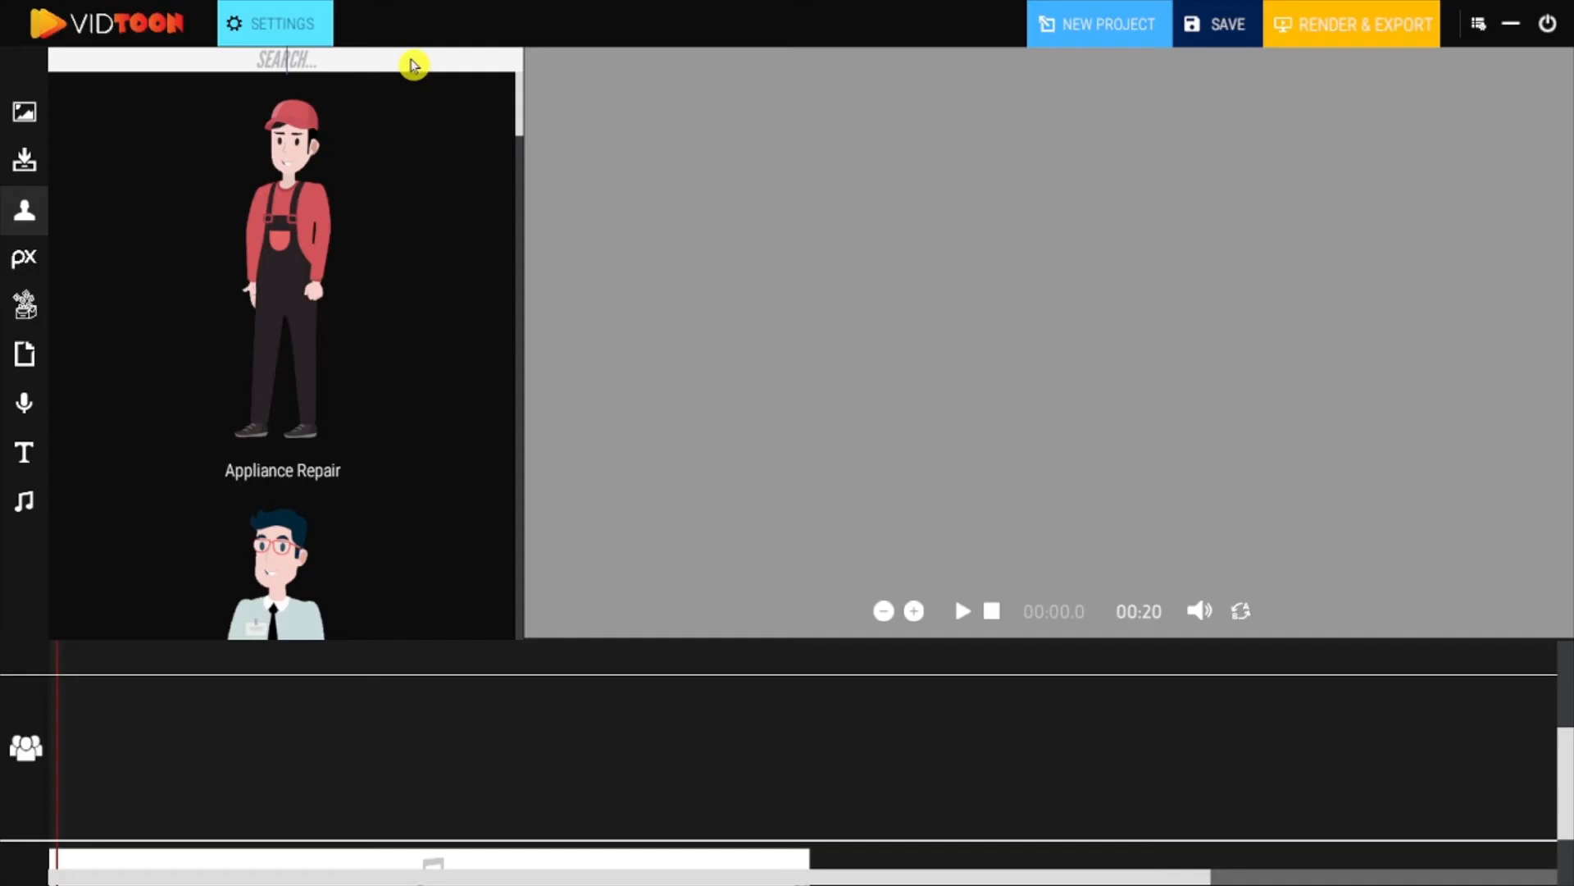
pyautogui.click(414, 64)
pyautogui.write('plumber')
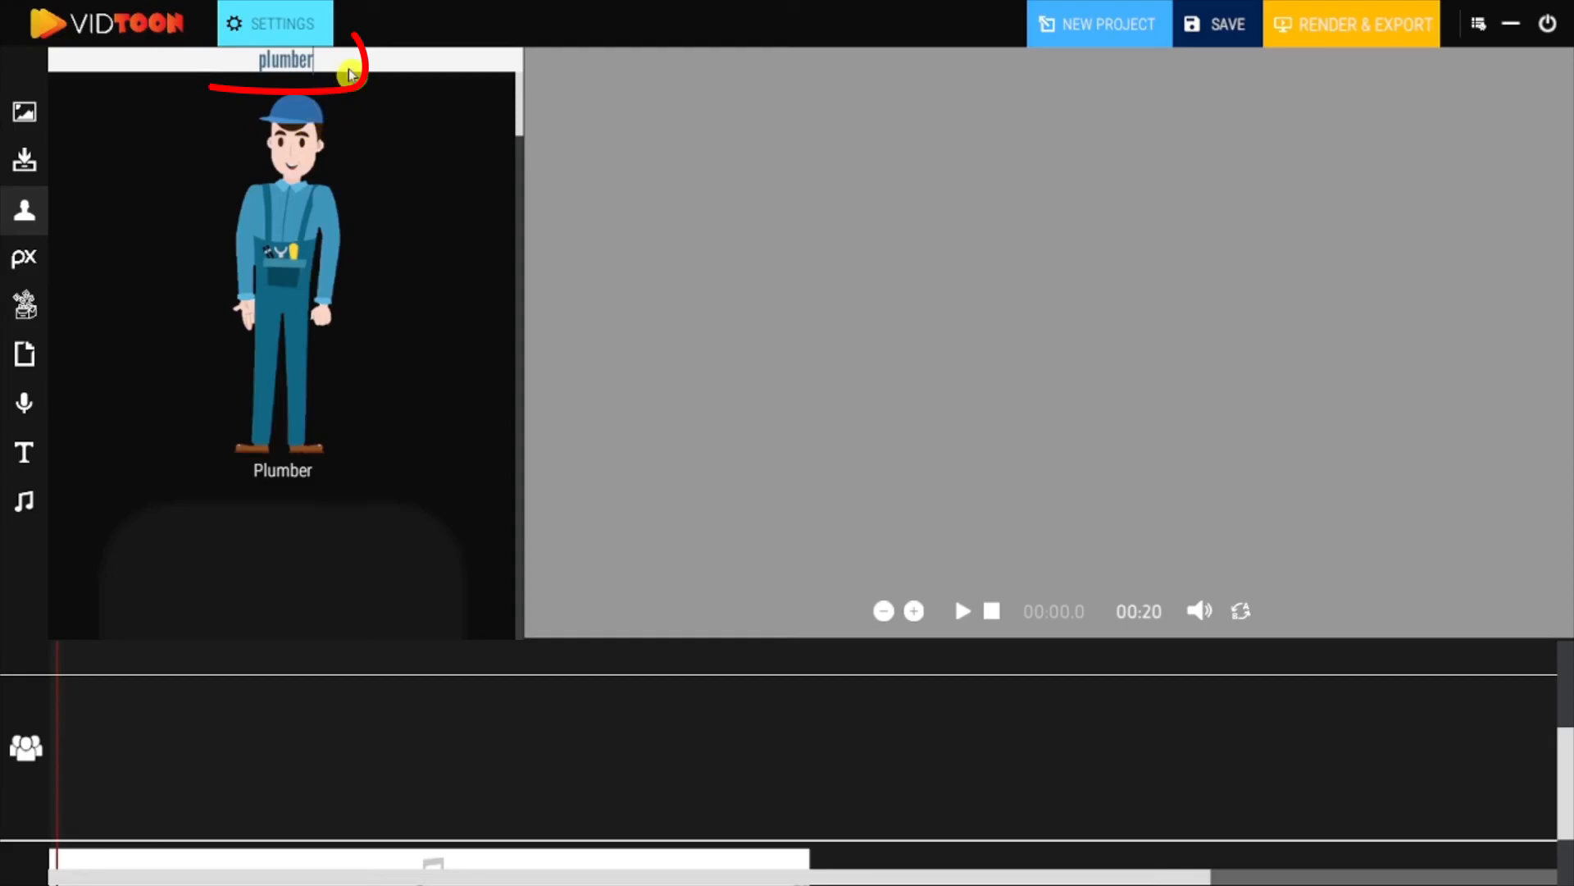
pyautogui.press('BackSpace')
pyautogui.press('BackSpace')
pyautogui.press('BackSpace')
pyautogui.press('BackSpace')
pyautogui.press('BackSpace')
pyautogui.press('BackSpace')
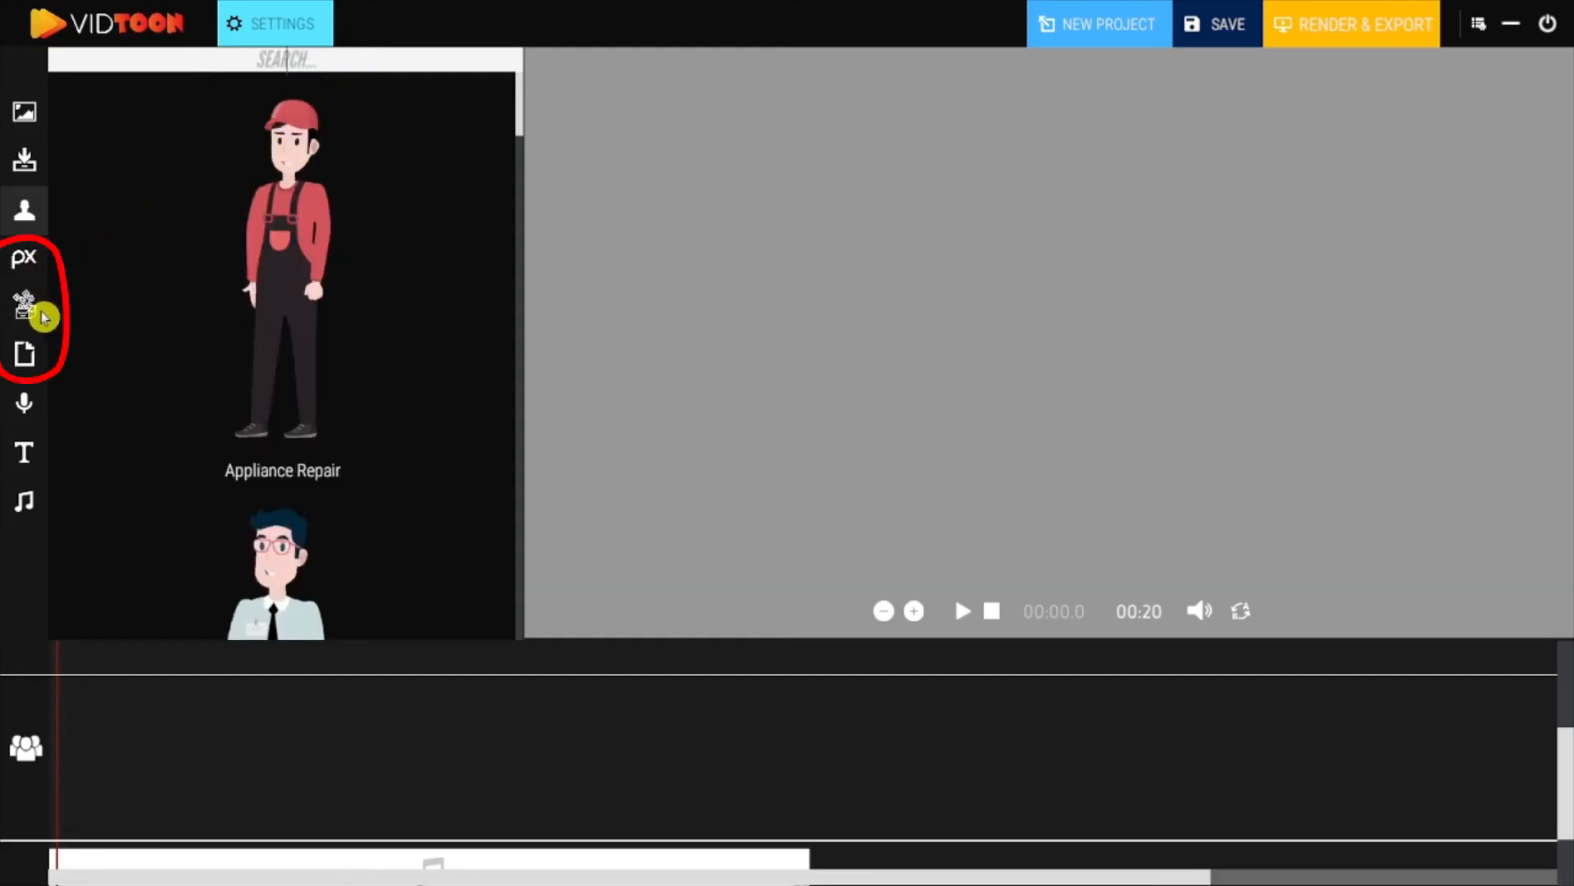
# View the px, IconFinder icon and Giphy GIF libraries one after another.
pyautogui.click(26, 260)
pyautogui.click(26, 310)
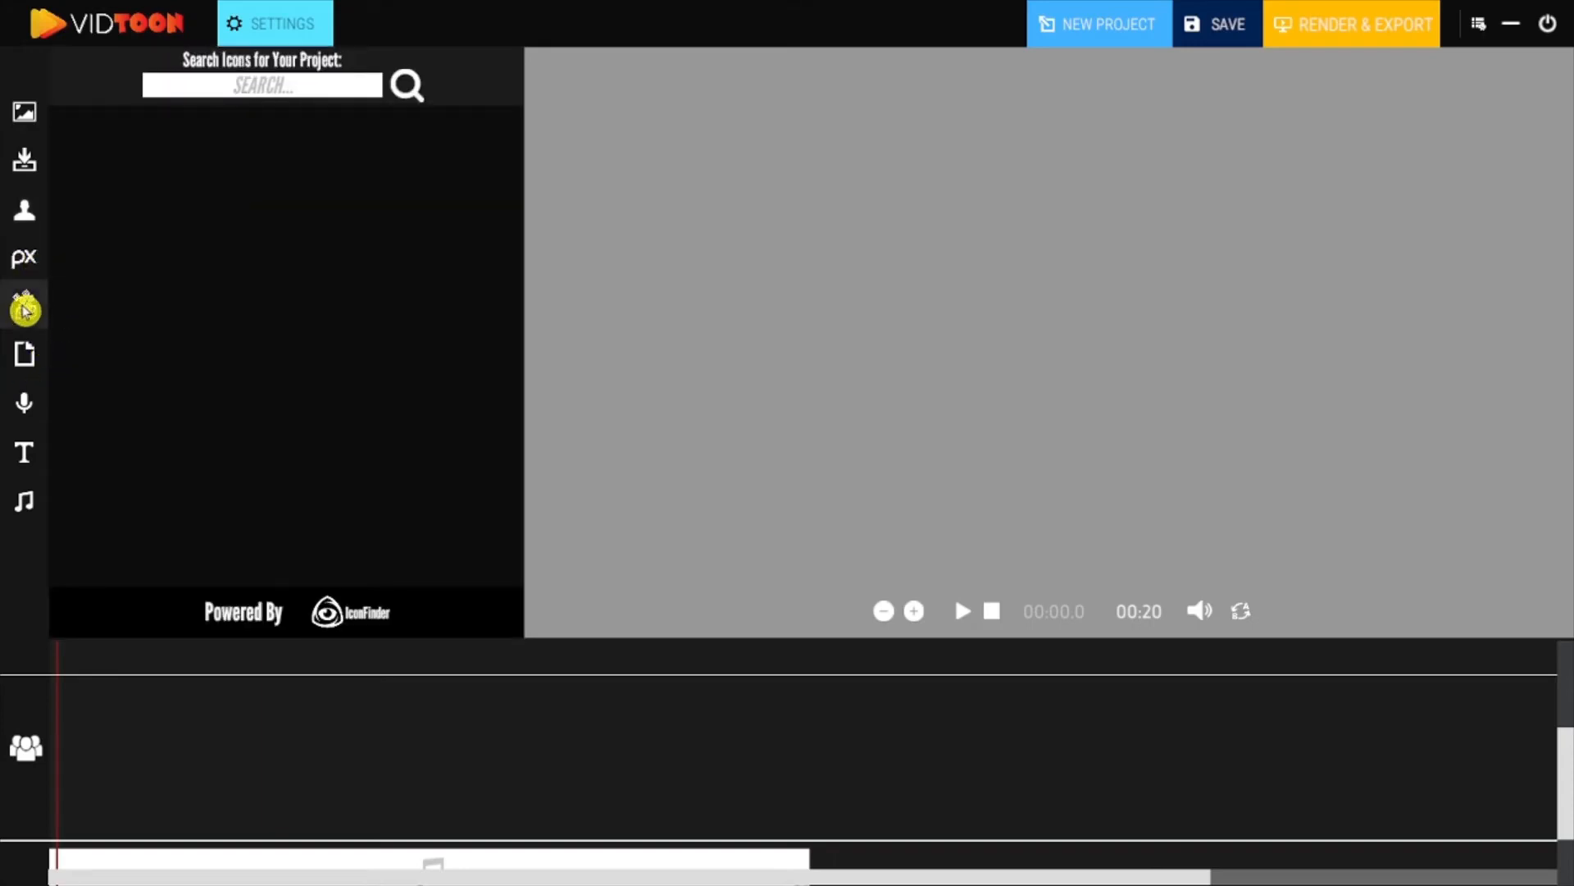
pyautogui.click(27, 355)
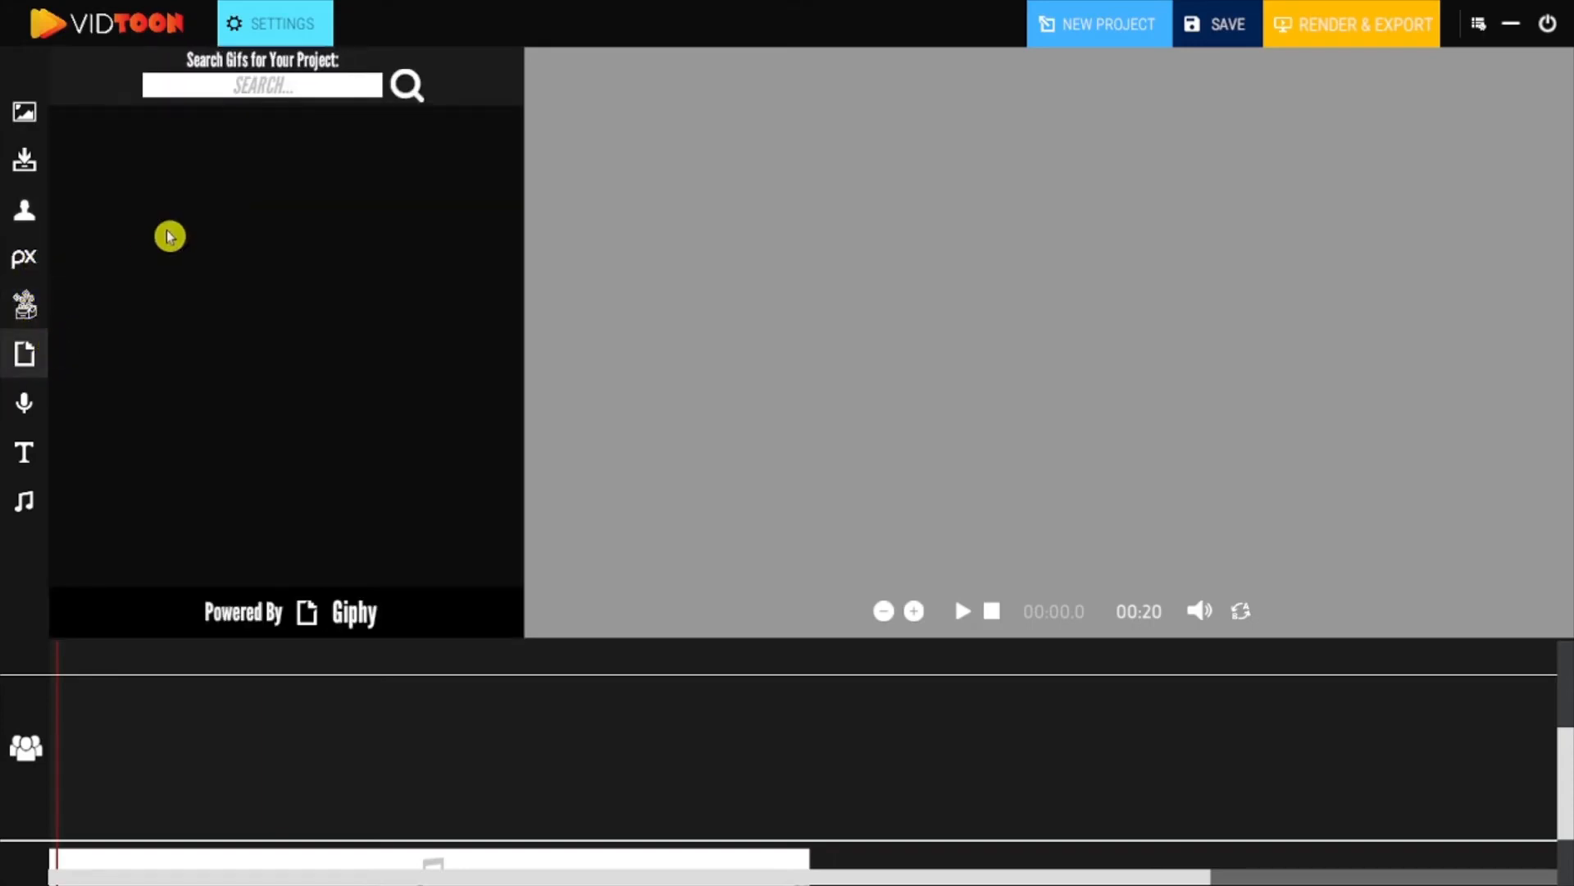
# Search the GIFs for "dog", download the one of a dog carrying a large stick, and check it among the imports.
pyautogui.click(311, 89)
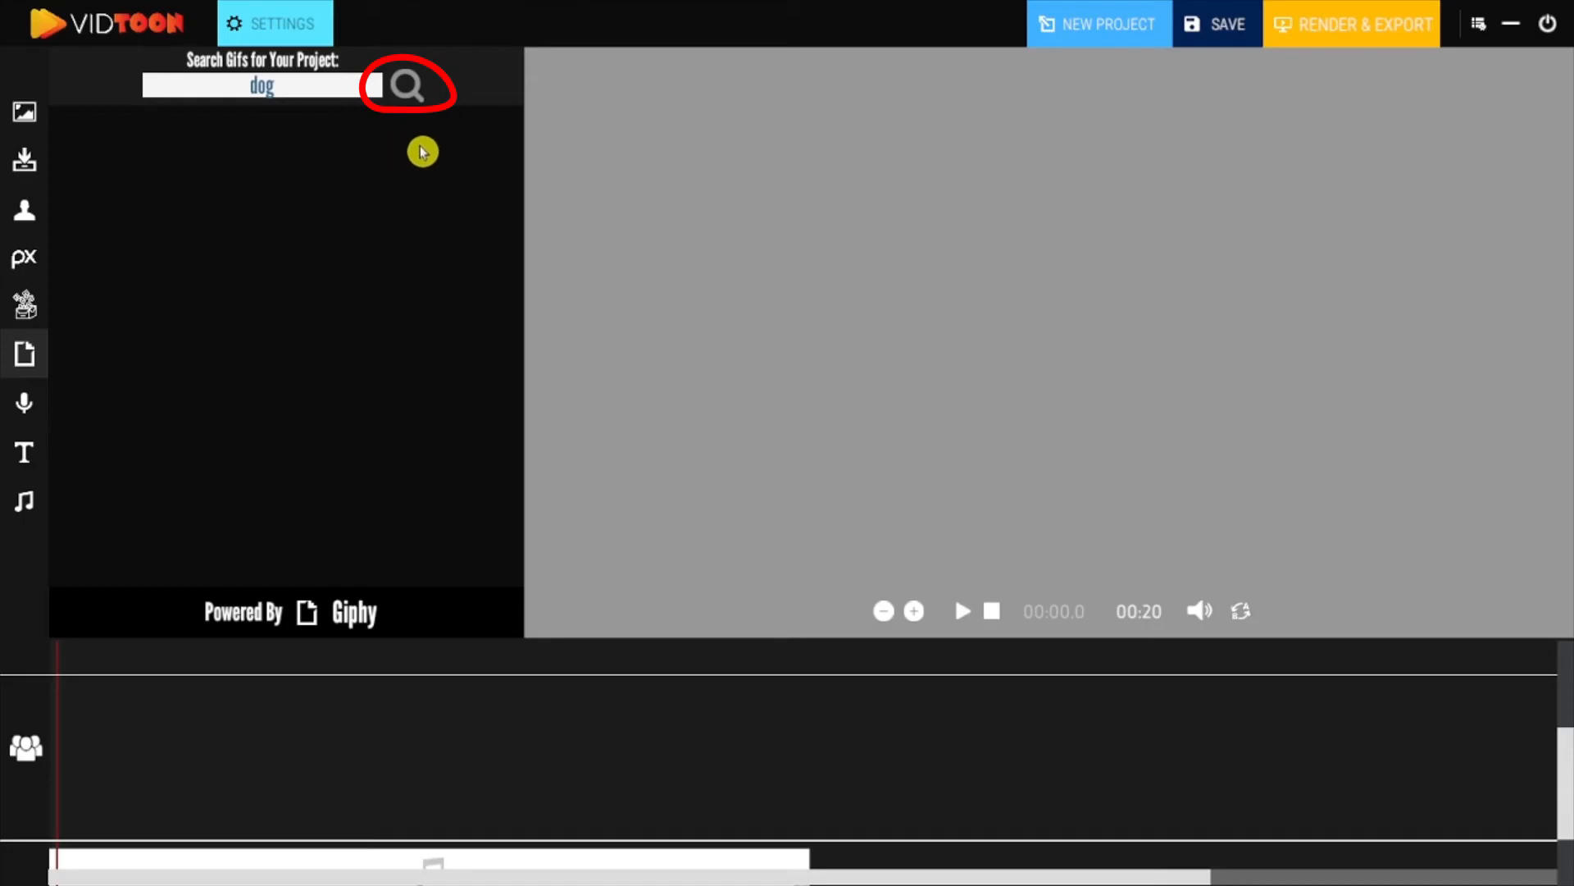
pyautogui.moveTo(522, 130); pyautogui.dragTo(517, 397)
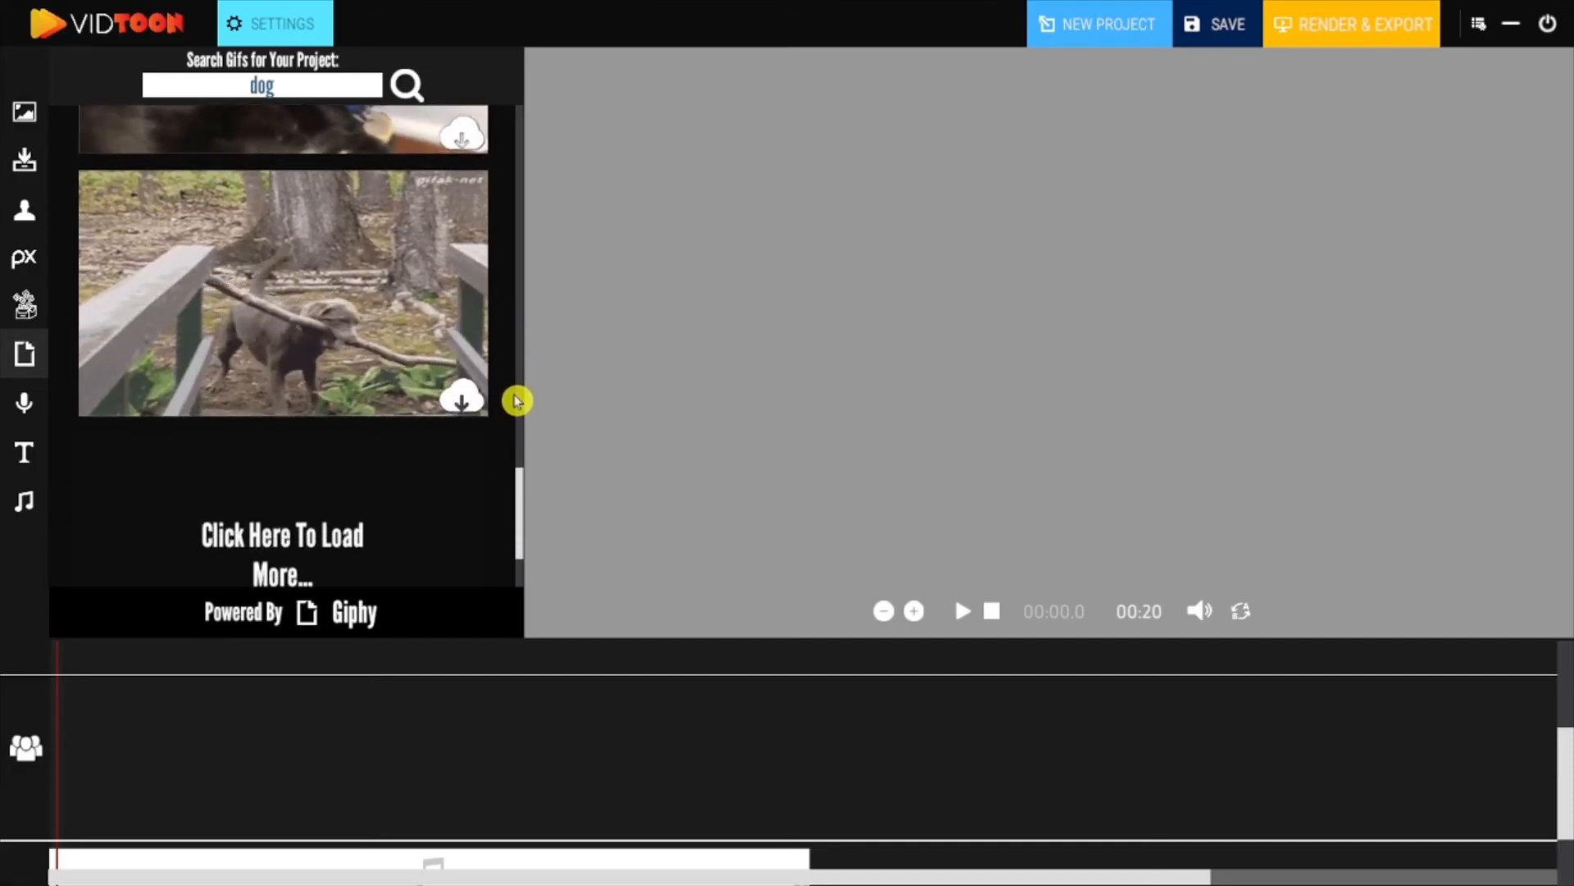
pyautogui.click(457, 399)
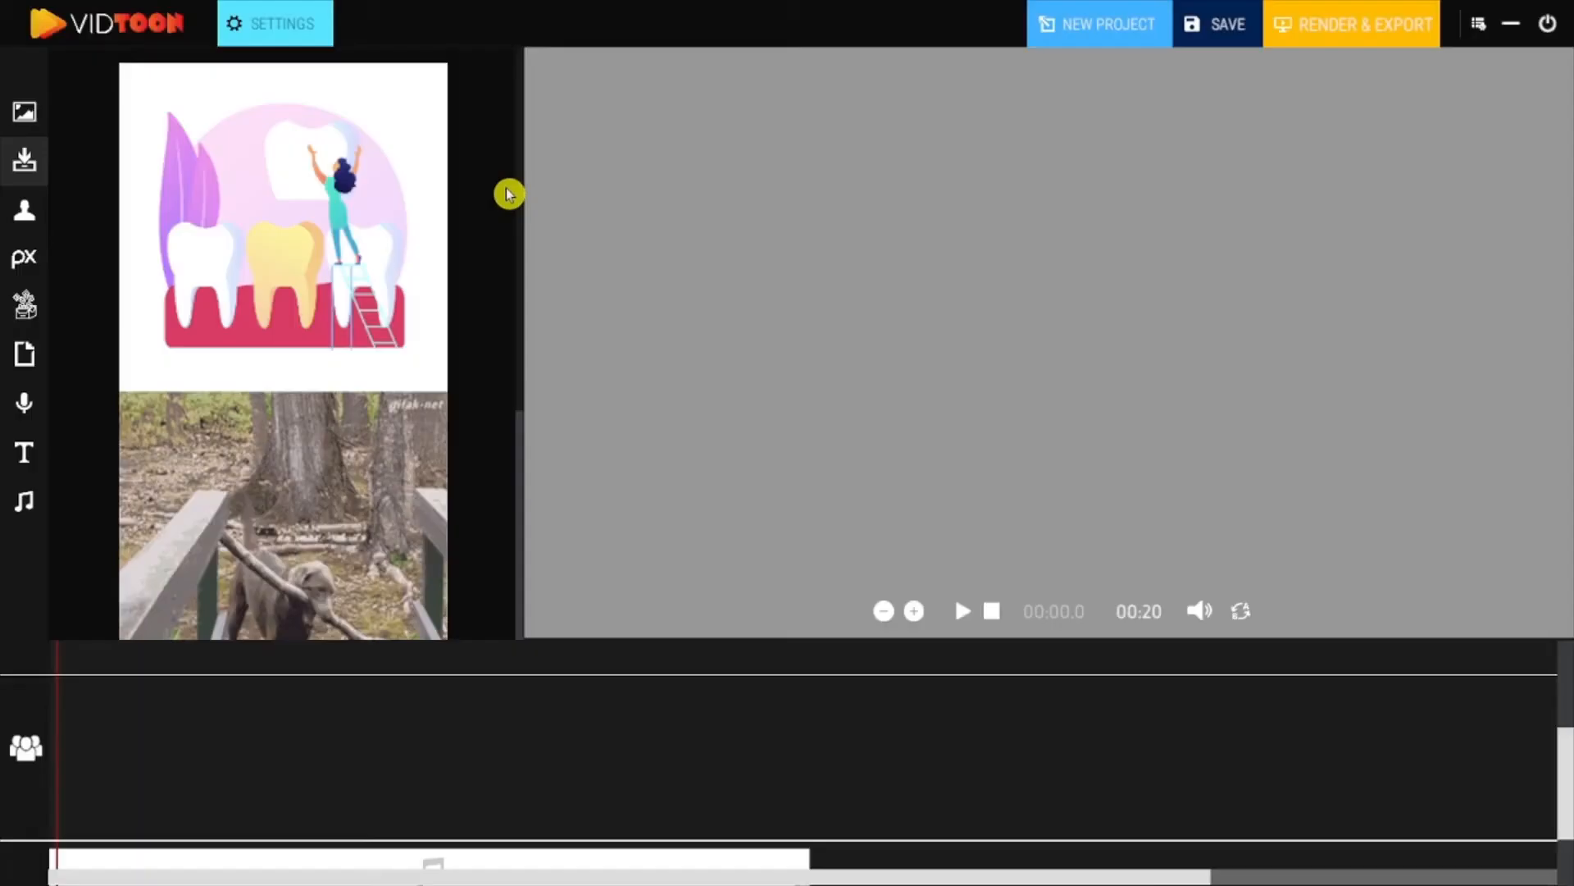
pyautogui.scroll(-3, 522, 448)
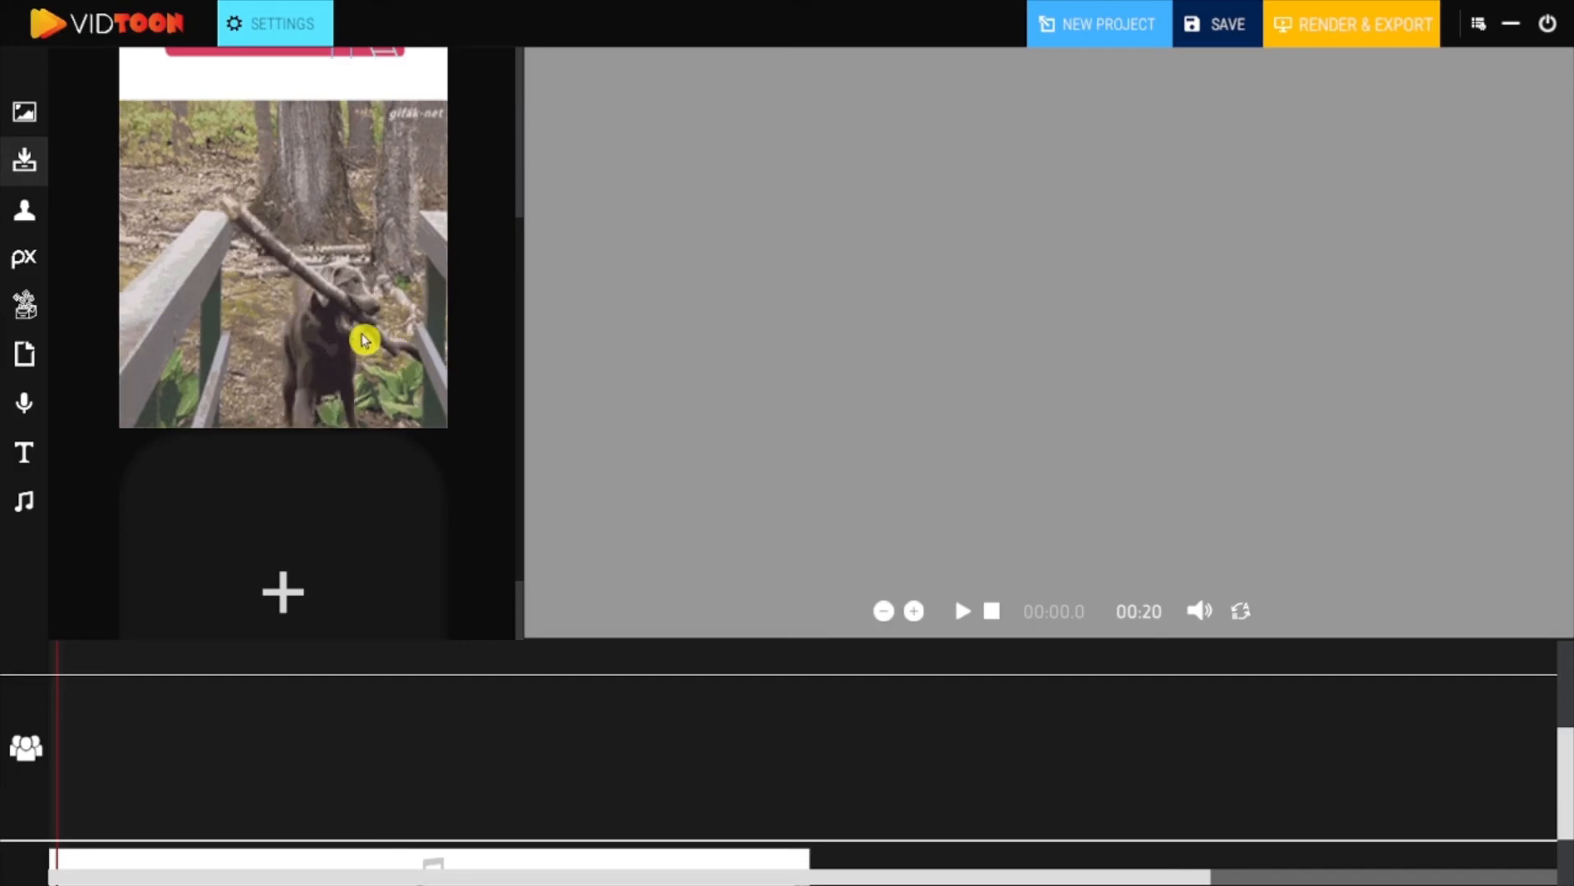
# Add a text-to-speech clip at the start of the audio track and extend it to 7.3 seconds.
pyautogui.click(33, 410)
pyautogui.moveTo(169, 256); pyautogui.dragTo(136, 854)
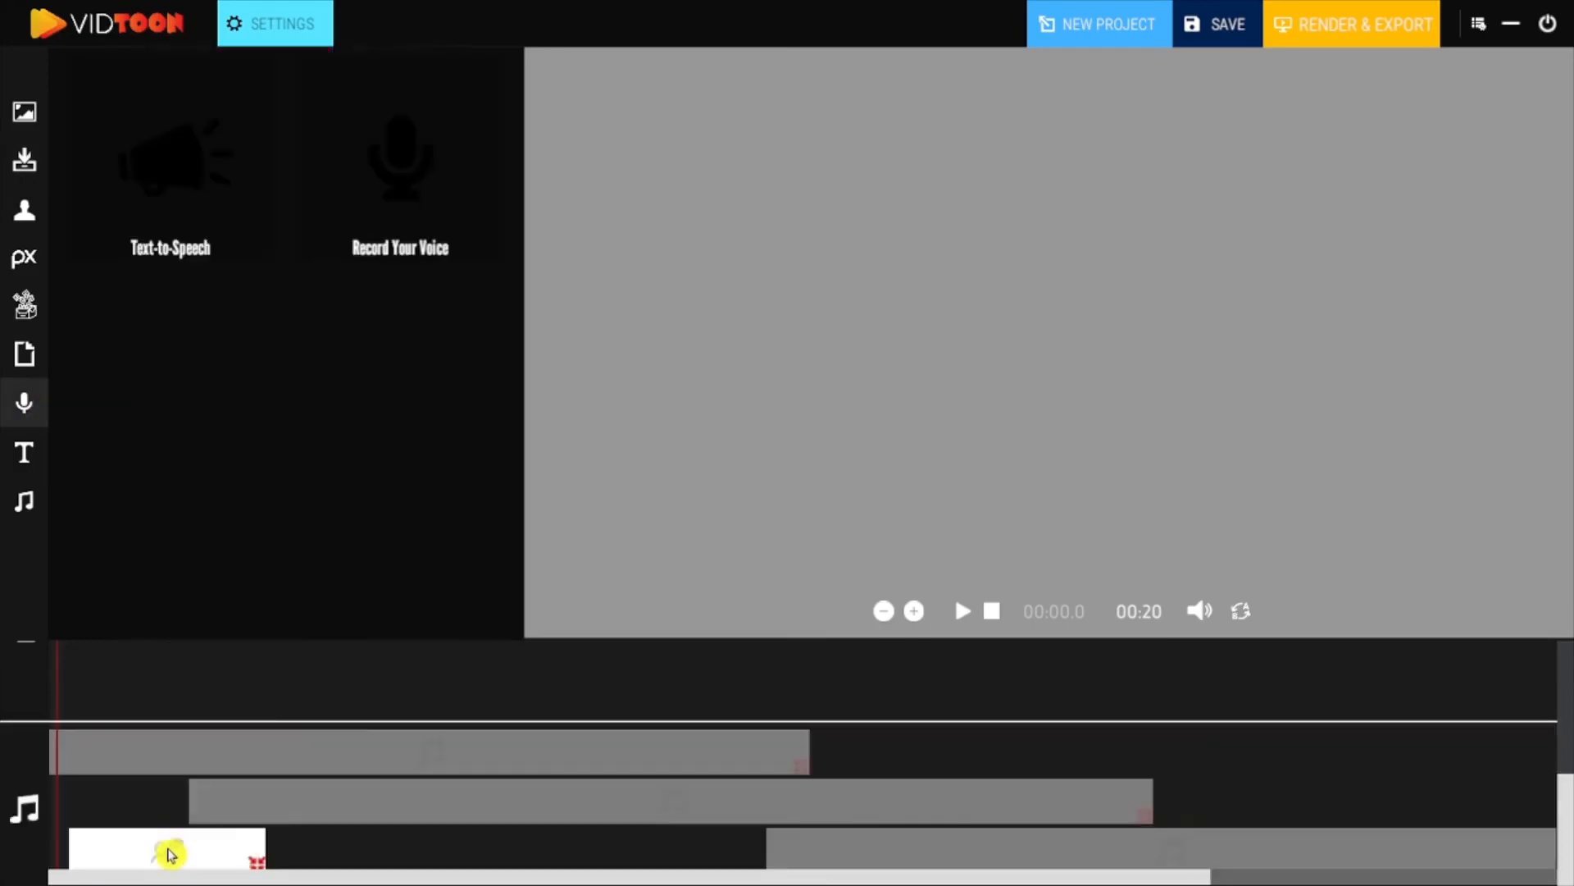
pyautogui.moveTo(239, 861); pyautogui.dragTo(761, 846)
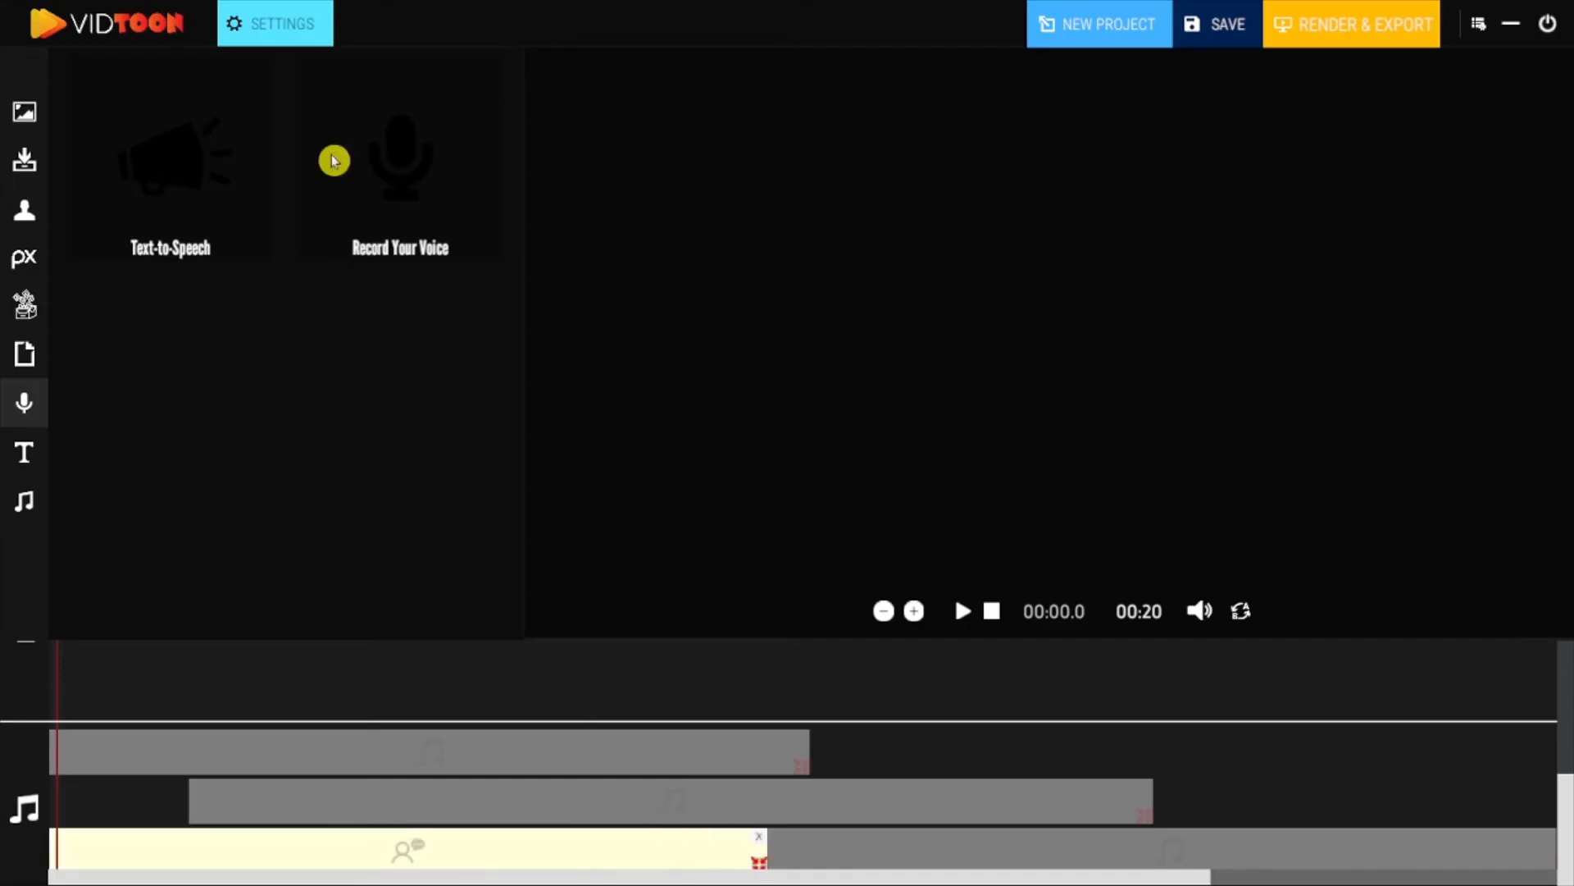
# Set the text-to-speech clip's spoken text to "I can say anything".
pyautogui.click(293, 25)
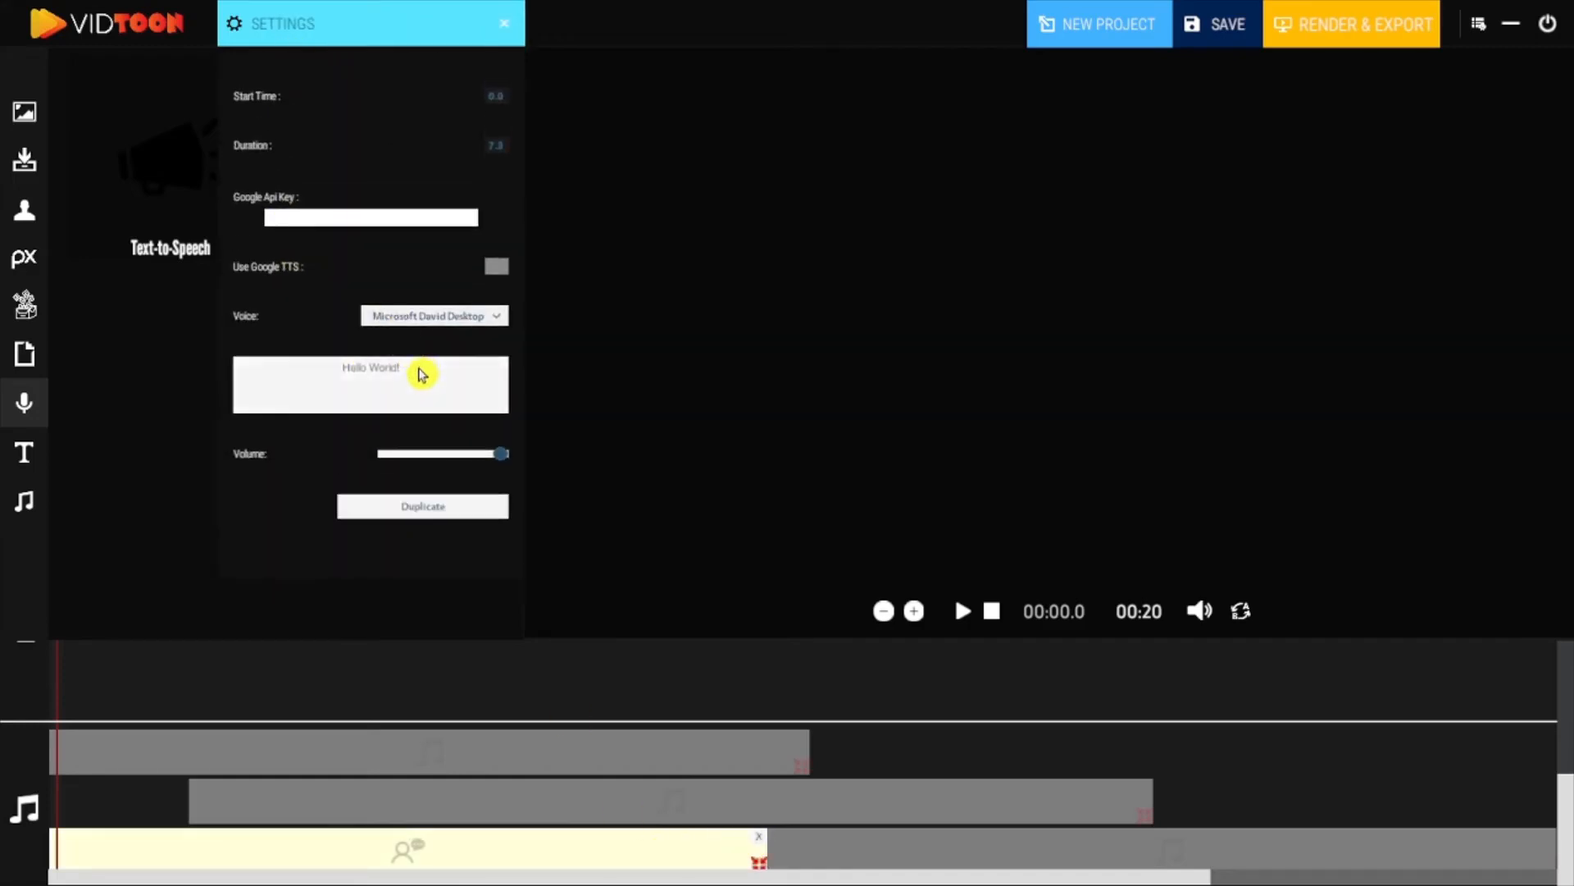
pyautogui.click(316, 377)
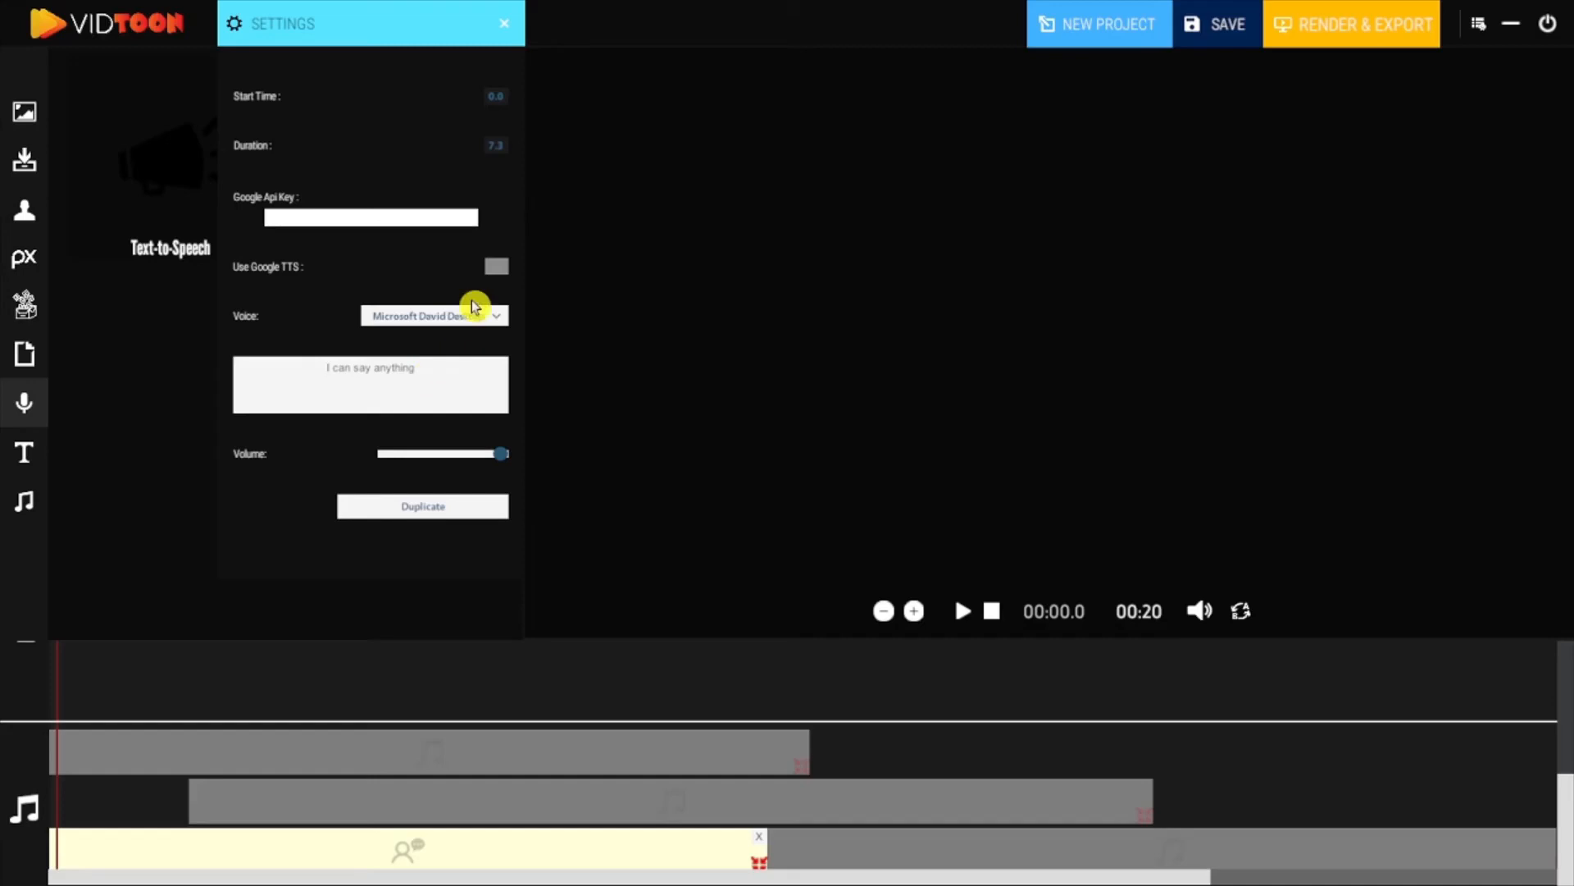
pyautogui.click(508, 27)
# Add a voice recording clip starting at 8.2 seconds with a 7.0-second duration, and review its recording settings.
pyautogui.moveTo(390, 173); pyautogui.dragTo(887, 764)
pyautogui.moveTo(1025, 766); pyautogui.dragTo(1419, 765)
pyautogui.moveTo(1085, 763); pyautogui.dragTo(1205, 761)
pyautogui.click(283, 34)
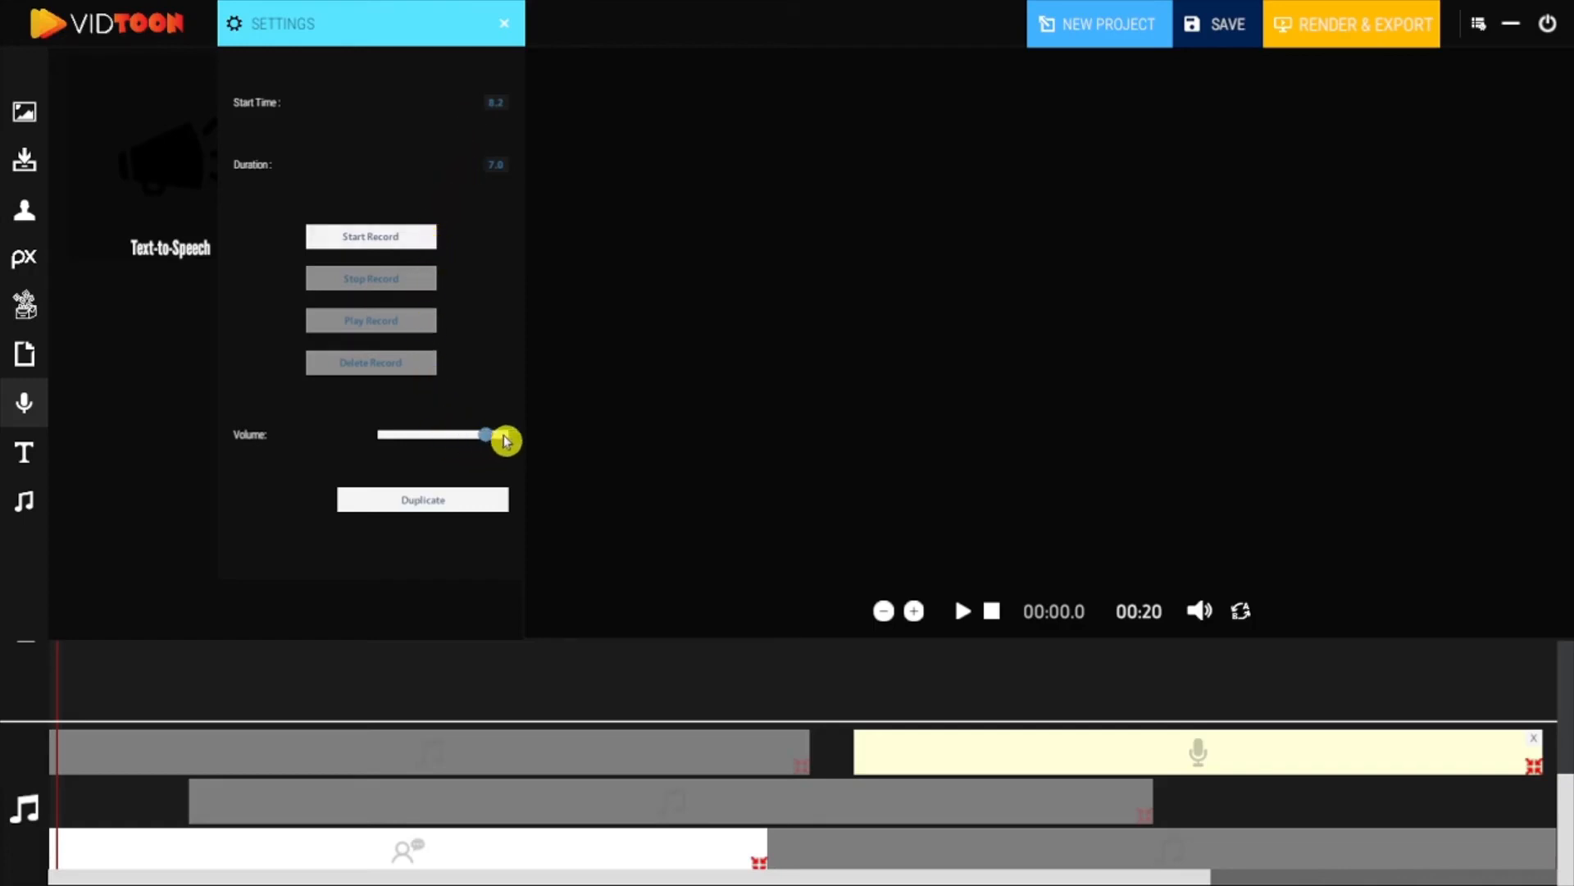
pyautogui.click(509, 29)
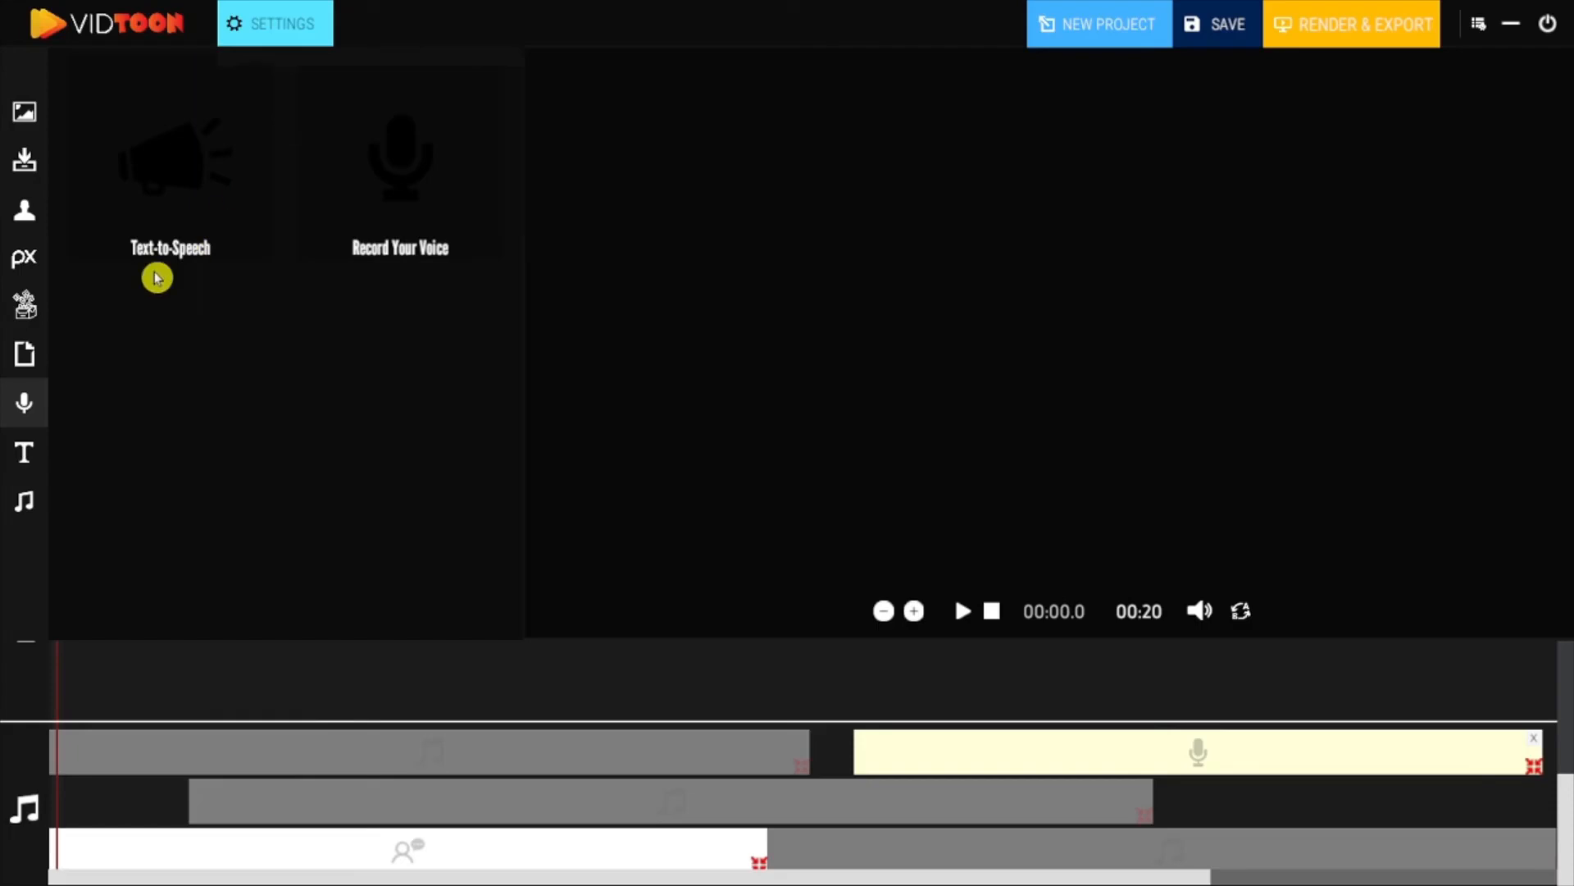
# Add a text clip at the start of the character track.
pyautogui.click(42, 456)
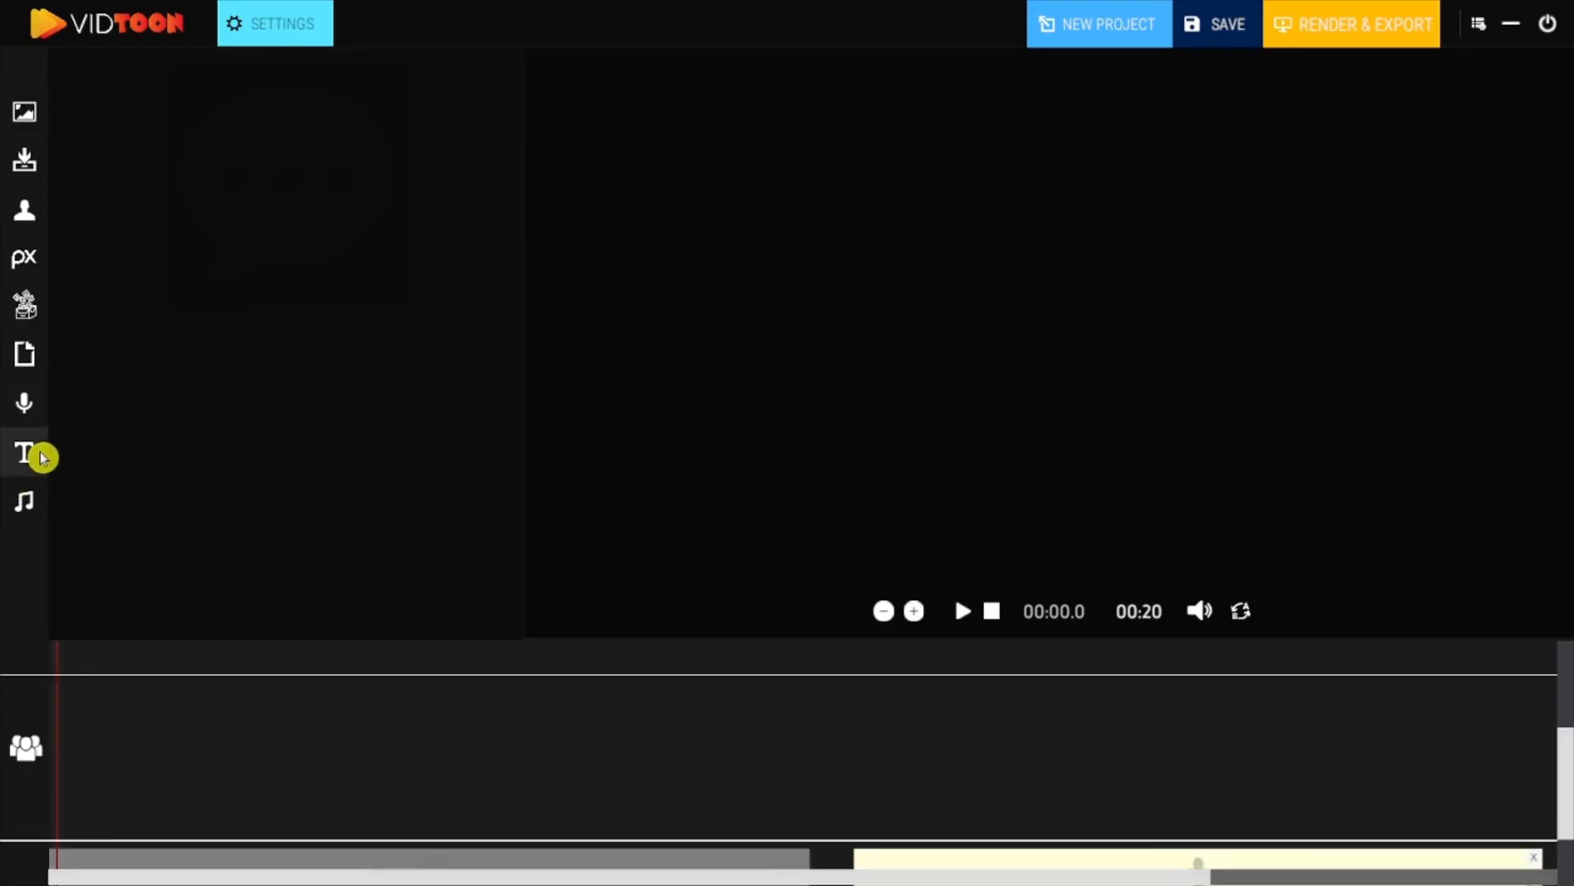
pyautogui.moveTo(1561, 781); pyautogui.dragTo(1567, 681)
pyautogui.moveTo(295, 213); pyautogui.dragTo(115, 749)
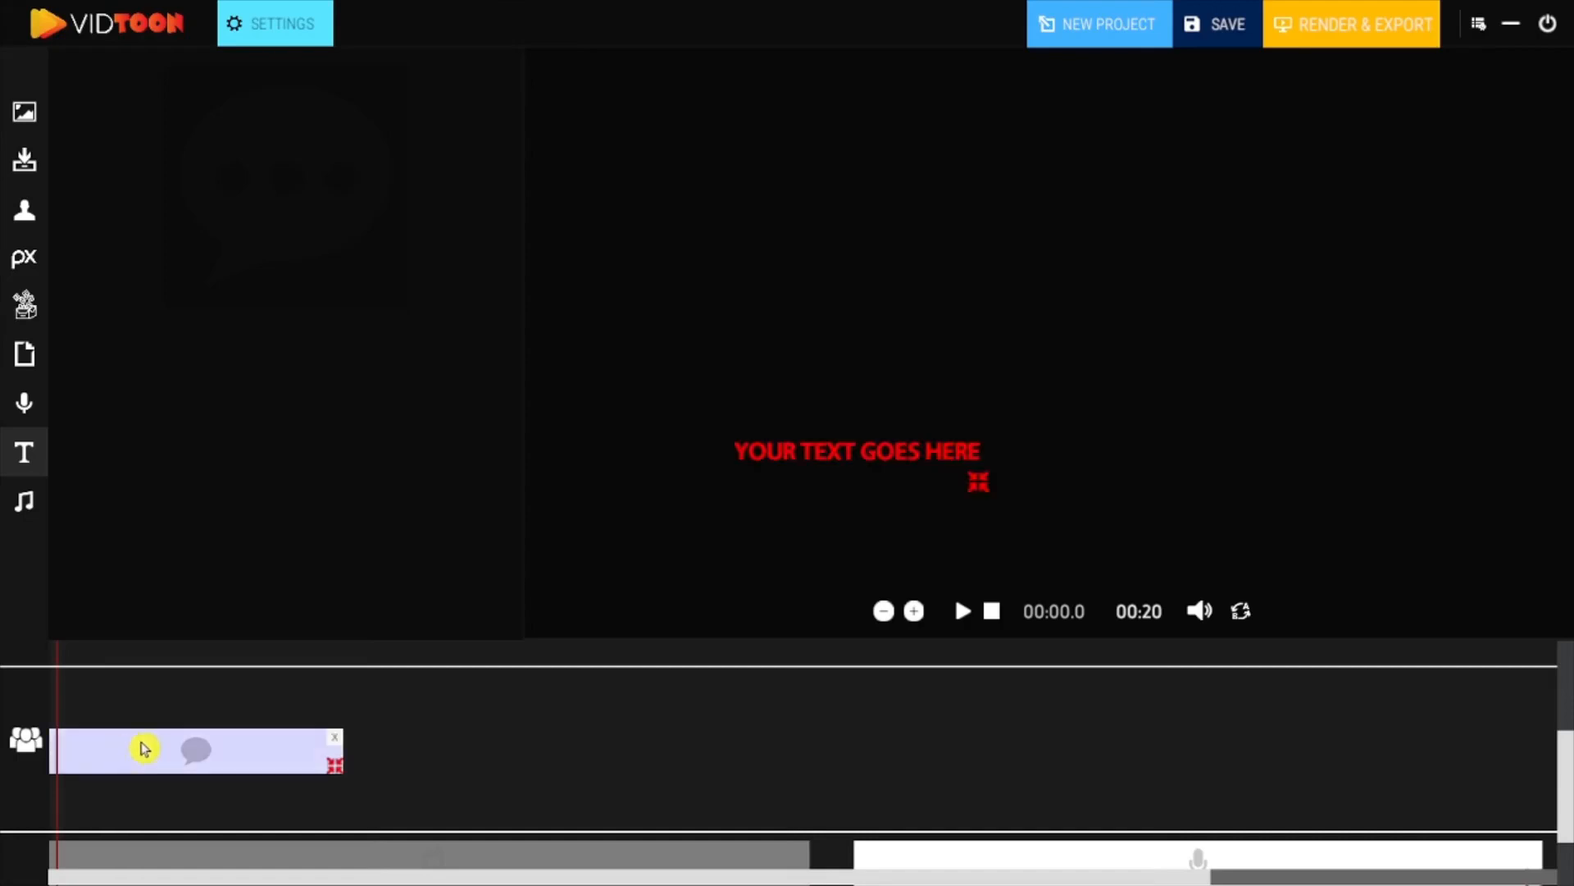
# Change the clip's text to "Hello Vidtooners" and set its font size to 50.
pyautogui.click(281, 24)
pyautogui.moveTo(450, 305); pyautogui.dragTo(264, 308)
pyautogui.write('Hello Vidtooners')
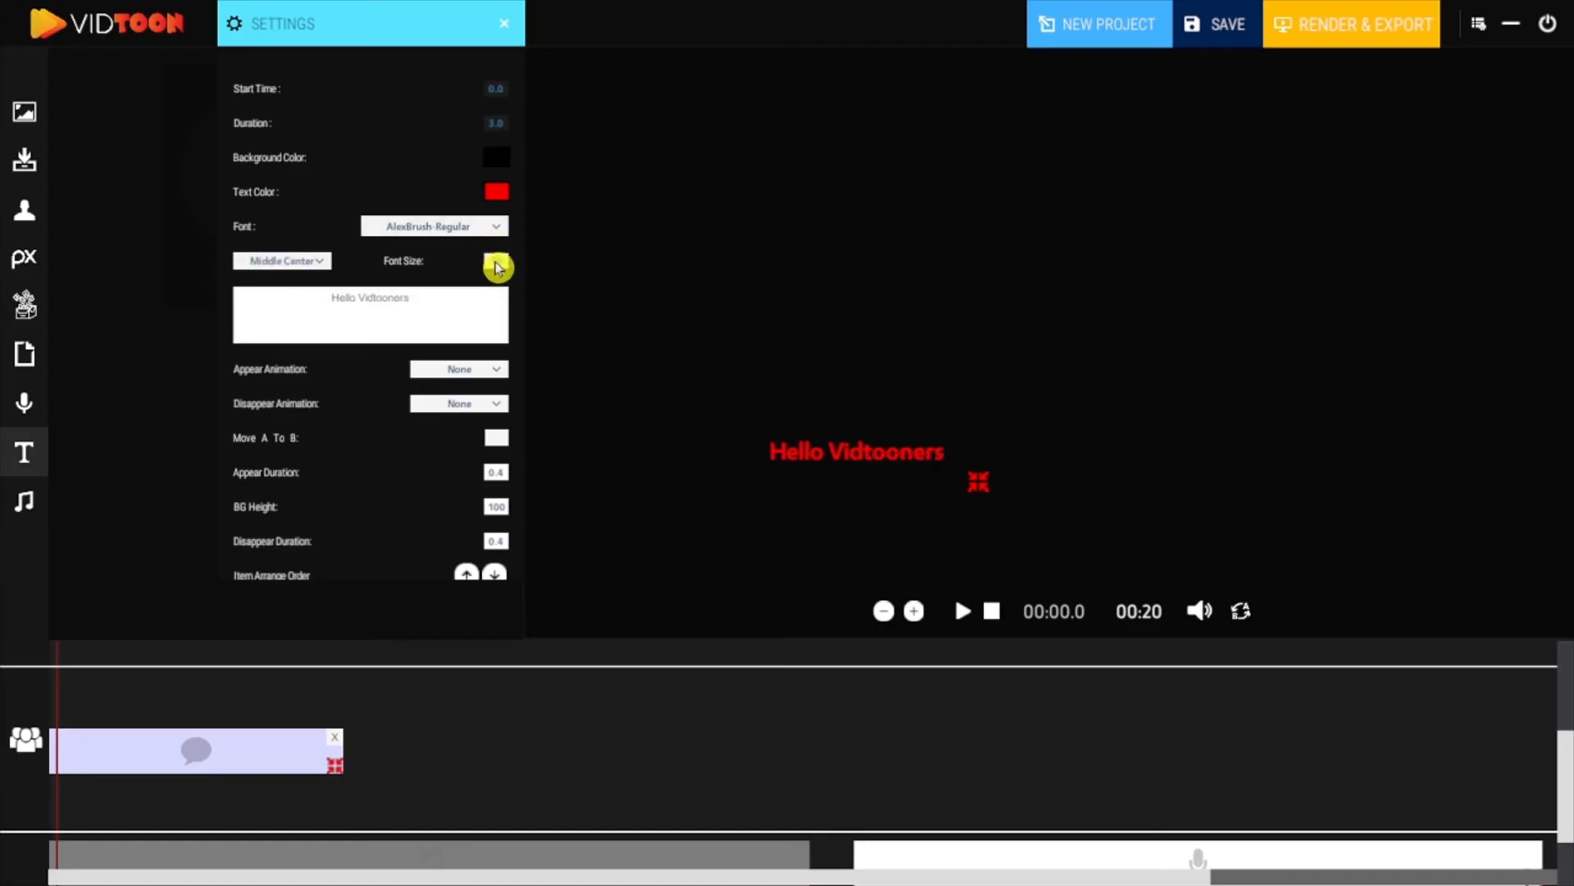
pyautogui.write('50')
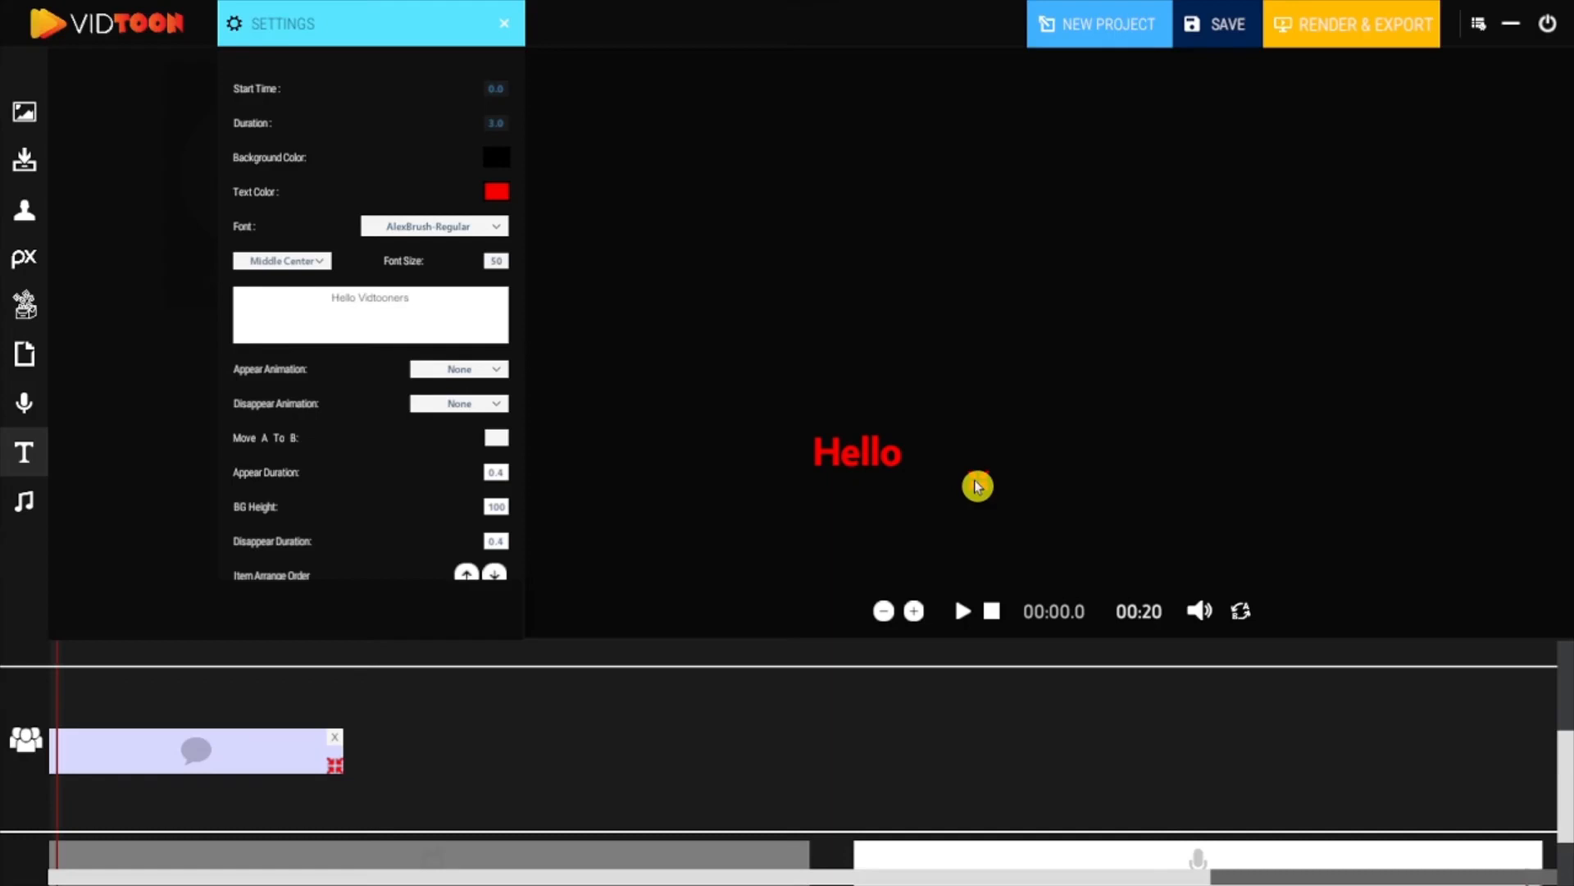
# Enlarge the text box to fit the whole greeting and move it to the canvas's upper middle.
pyautogui.moveTo(977, 487); pyautogui.dragTo(1104, 541)
pyautogui.moveTo(984, 492); pyautogui.dragTo(1035, 269)
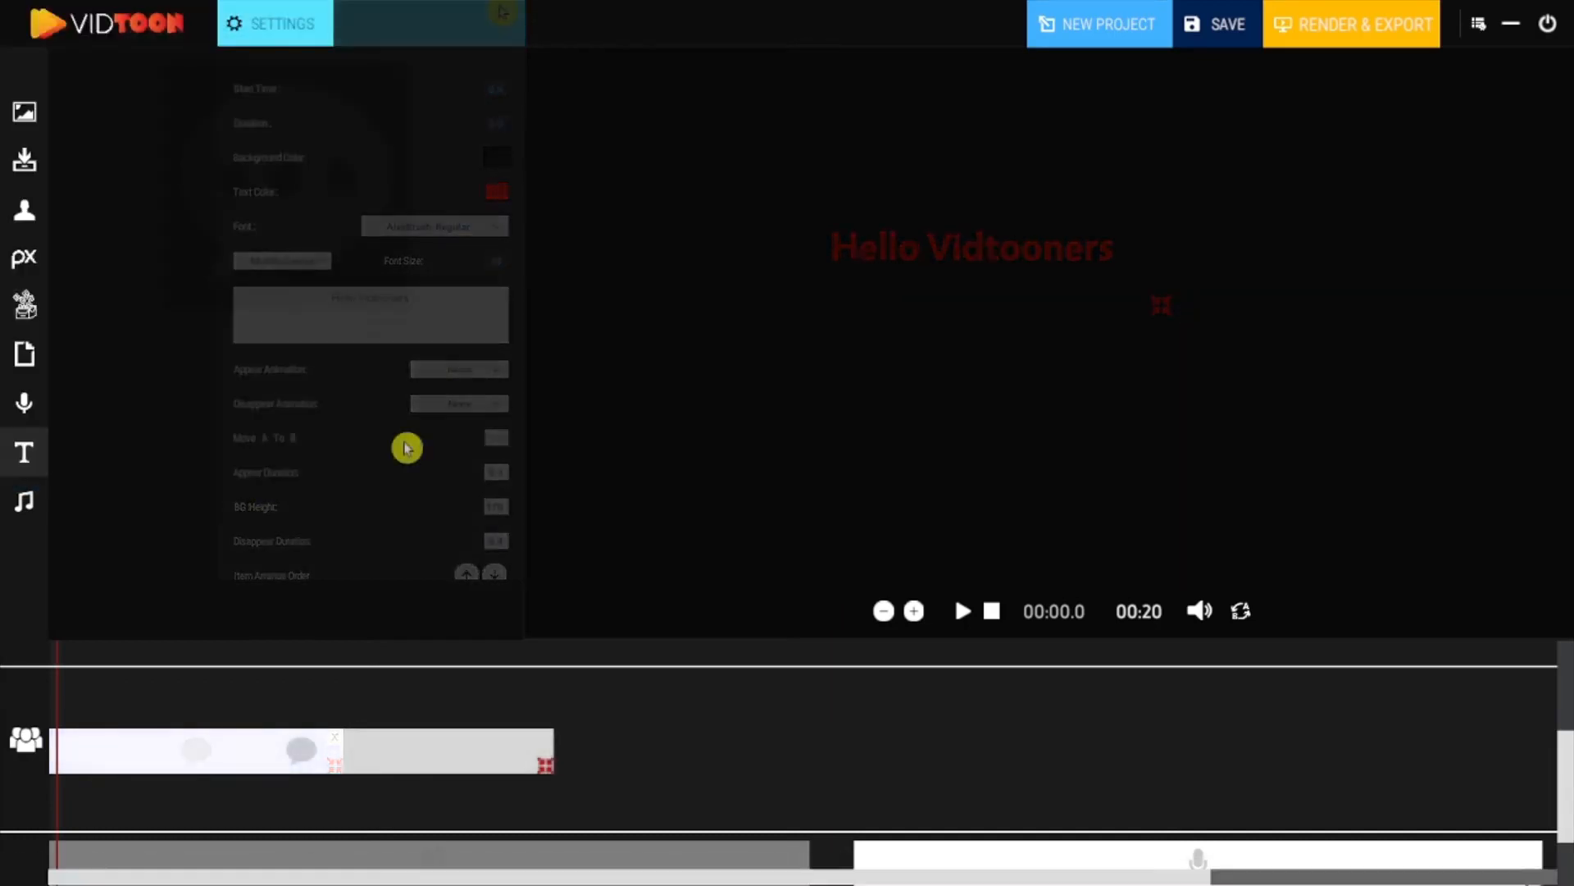
pyautogui.press('Delete')
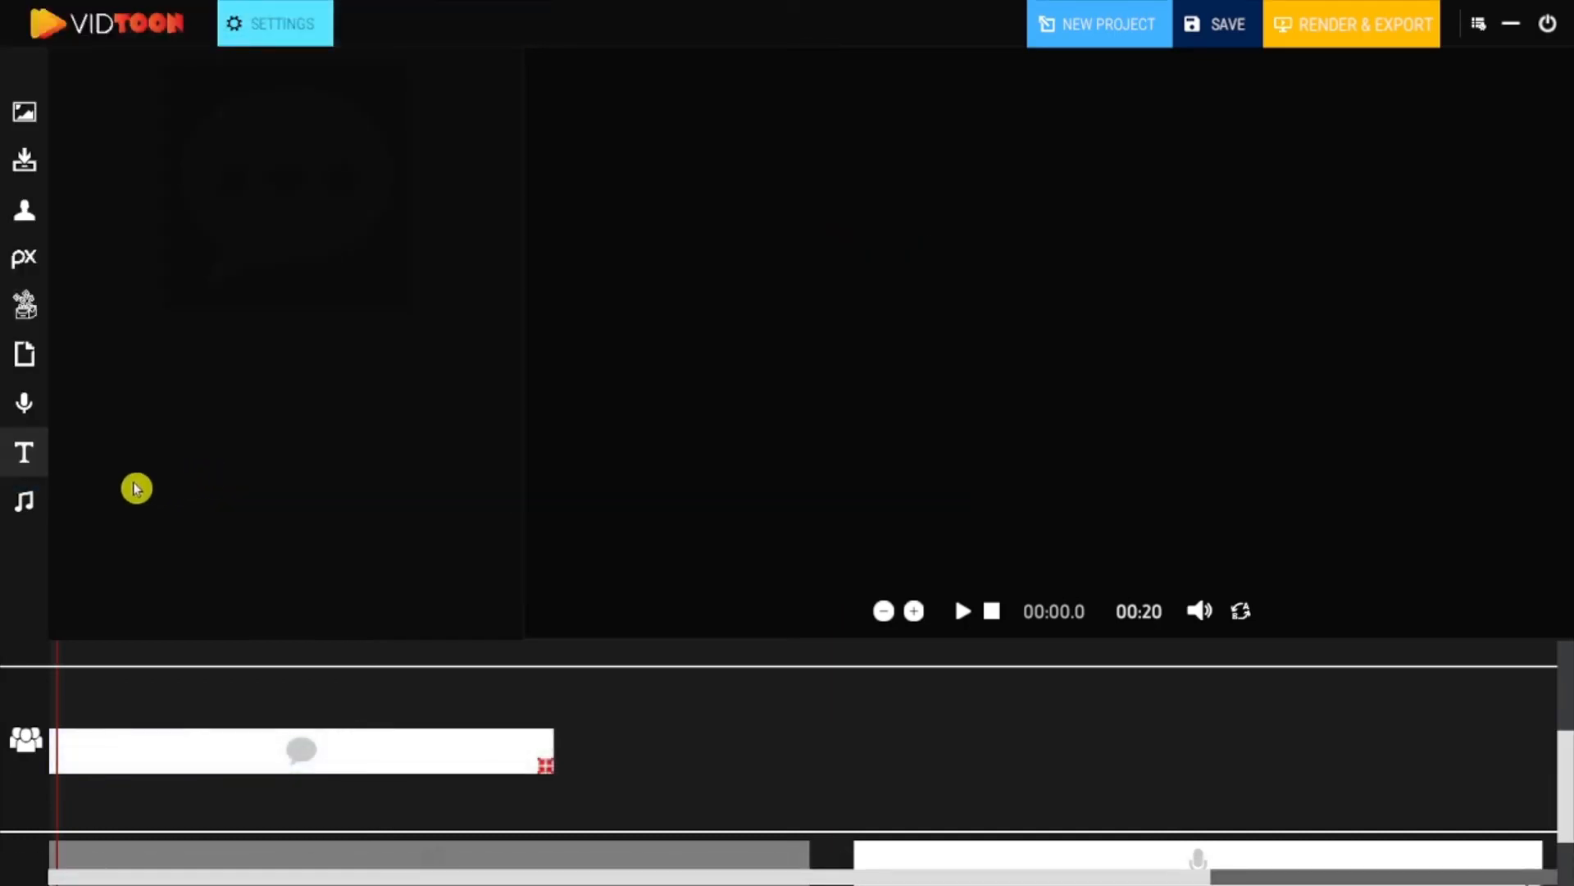
# Import music.mp3 from the Downloads folder into the music library and place it after the existing clip in the music track's second row.
pyautogui.click(27, 508)
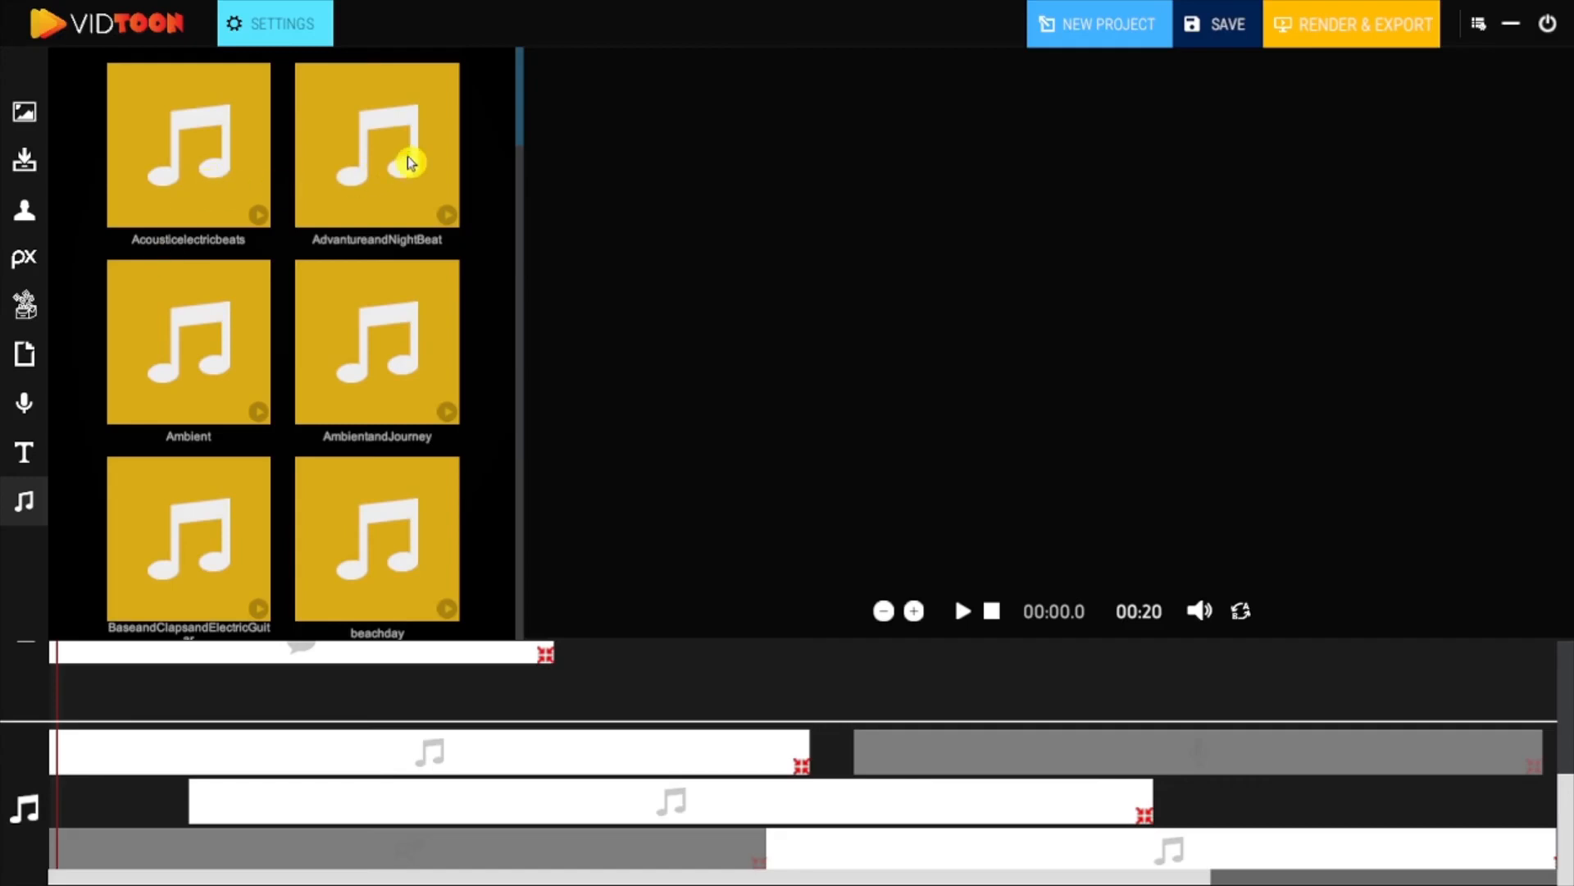
pyautogui.moveTo(520, 107); pyautogui.dragTo(513, 634)
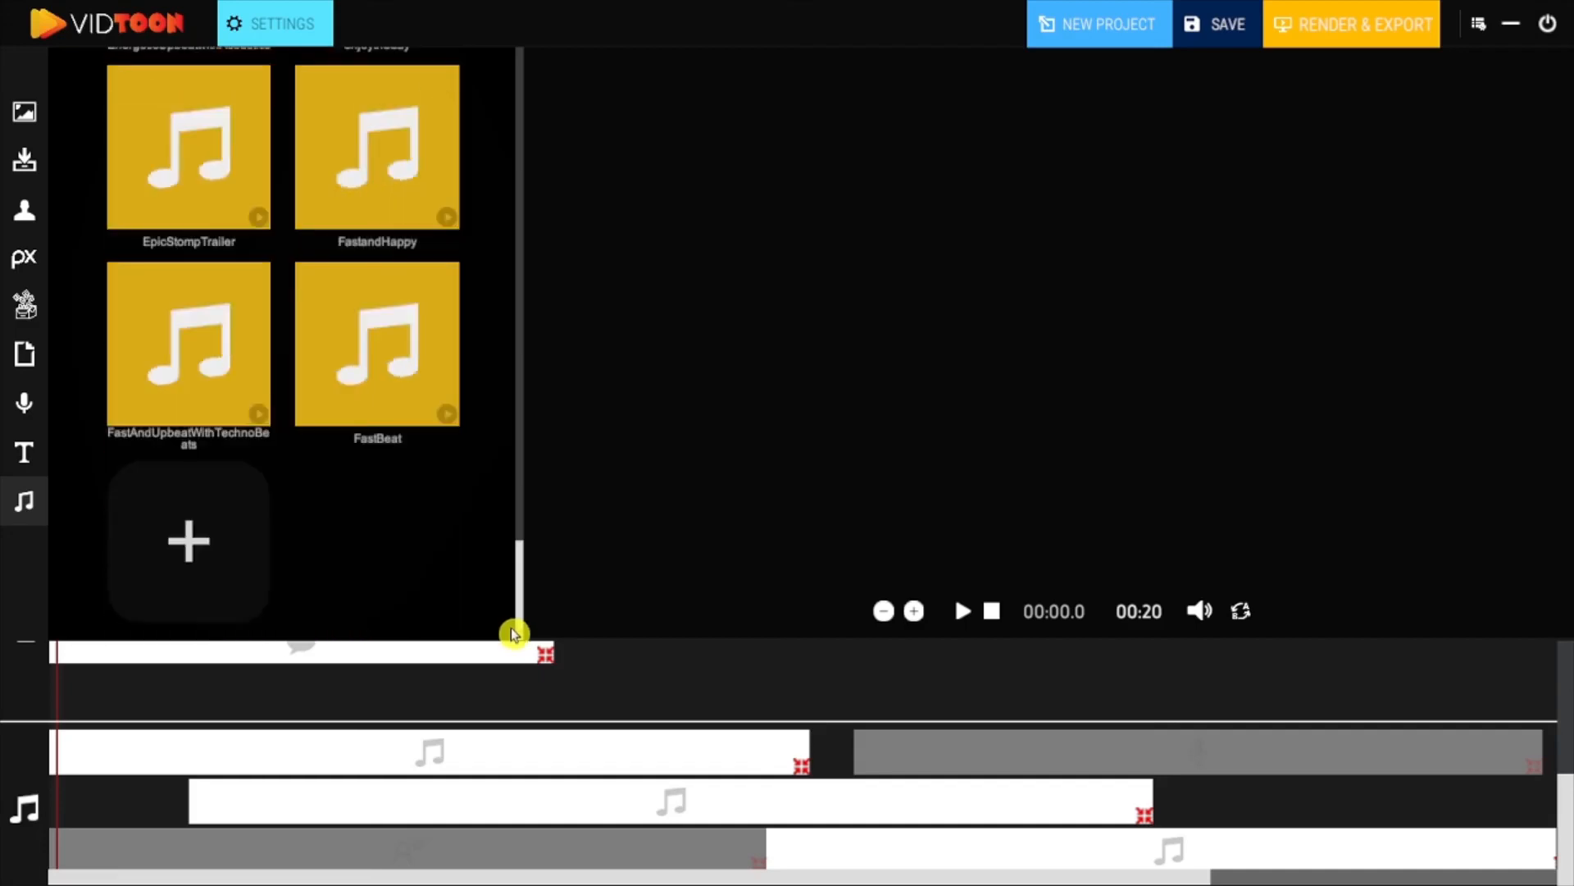
pyautogui.click(207, 540)
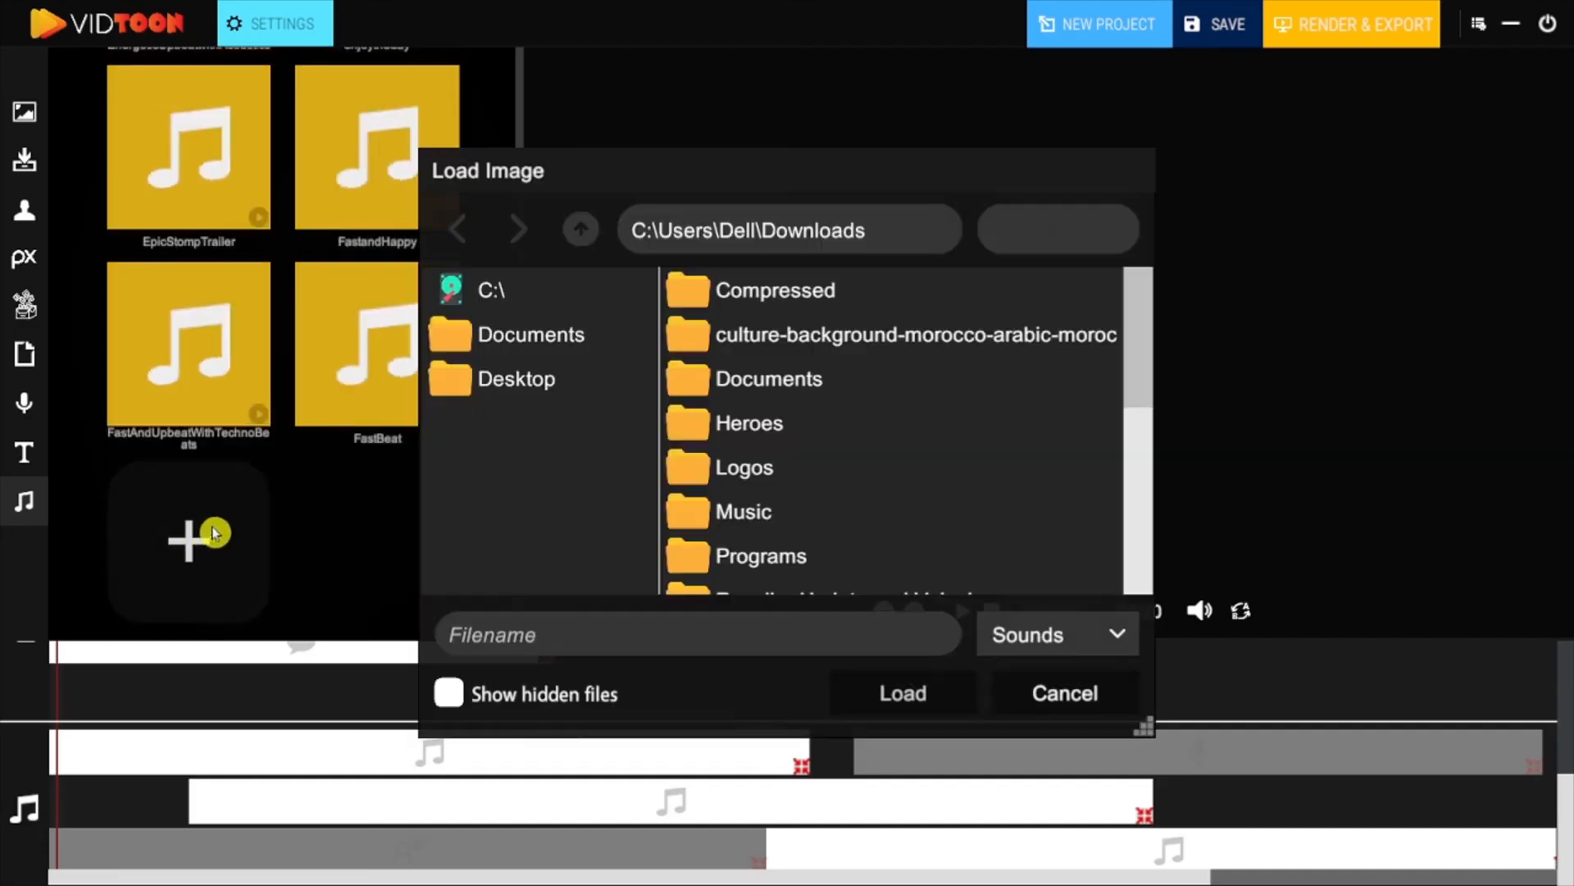
pyautogui.click(564, 343)
pyautogui.scroll(-5, 780, 411)
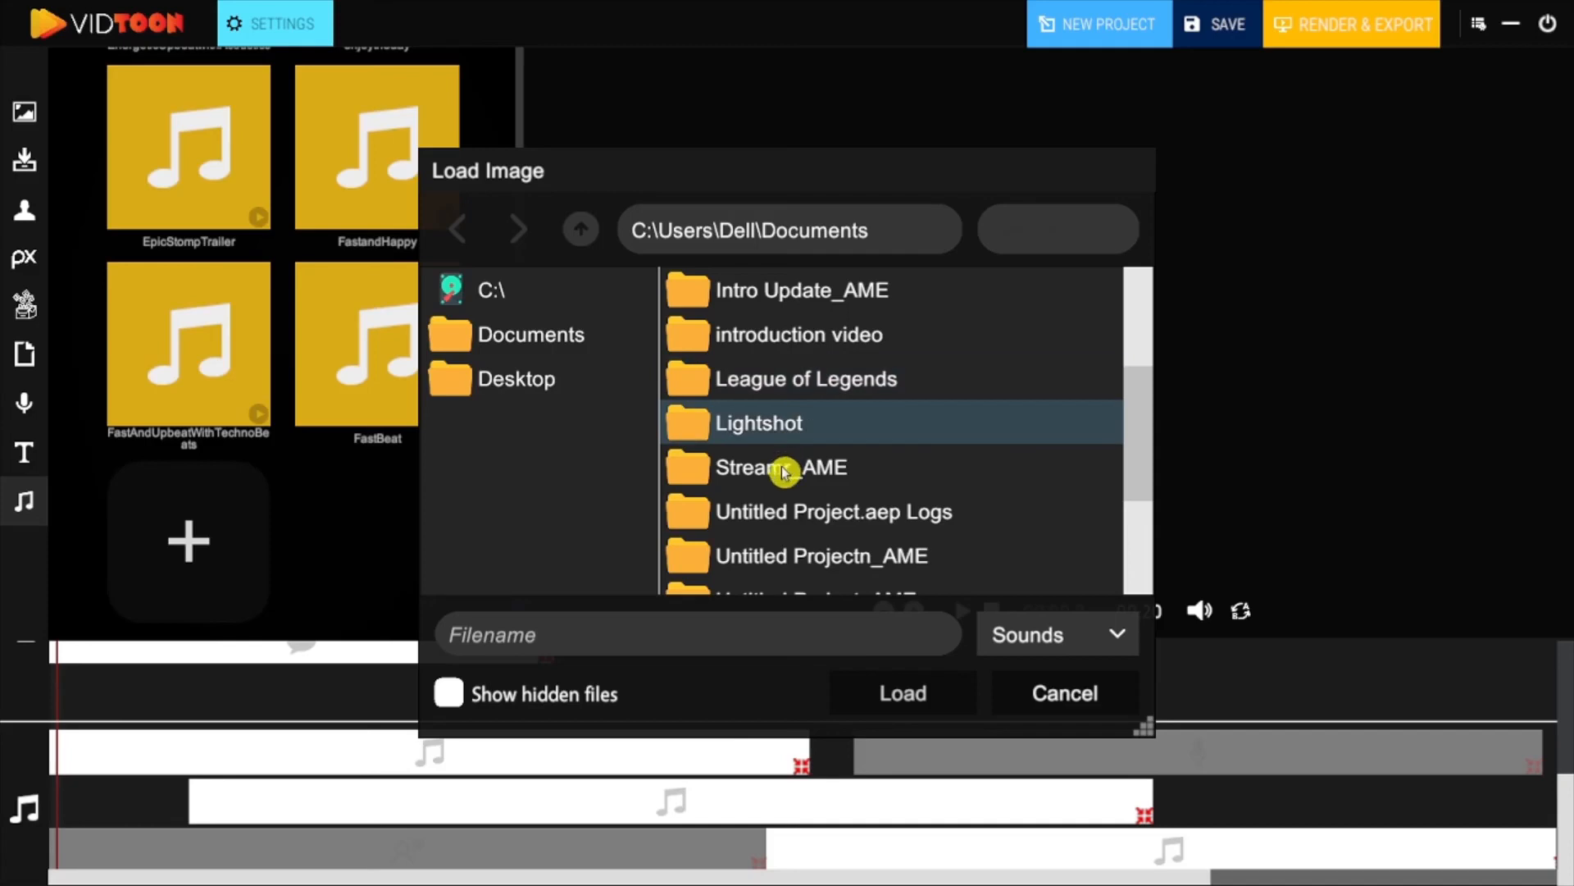
pyautogui.click(578, 233)
pyautogui.scroll(-2, 801, 435)
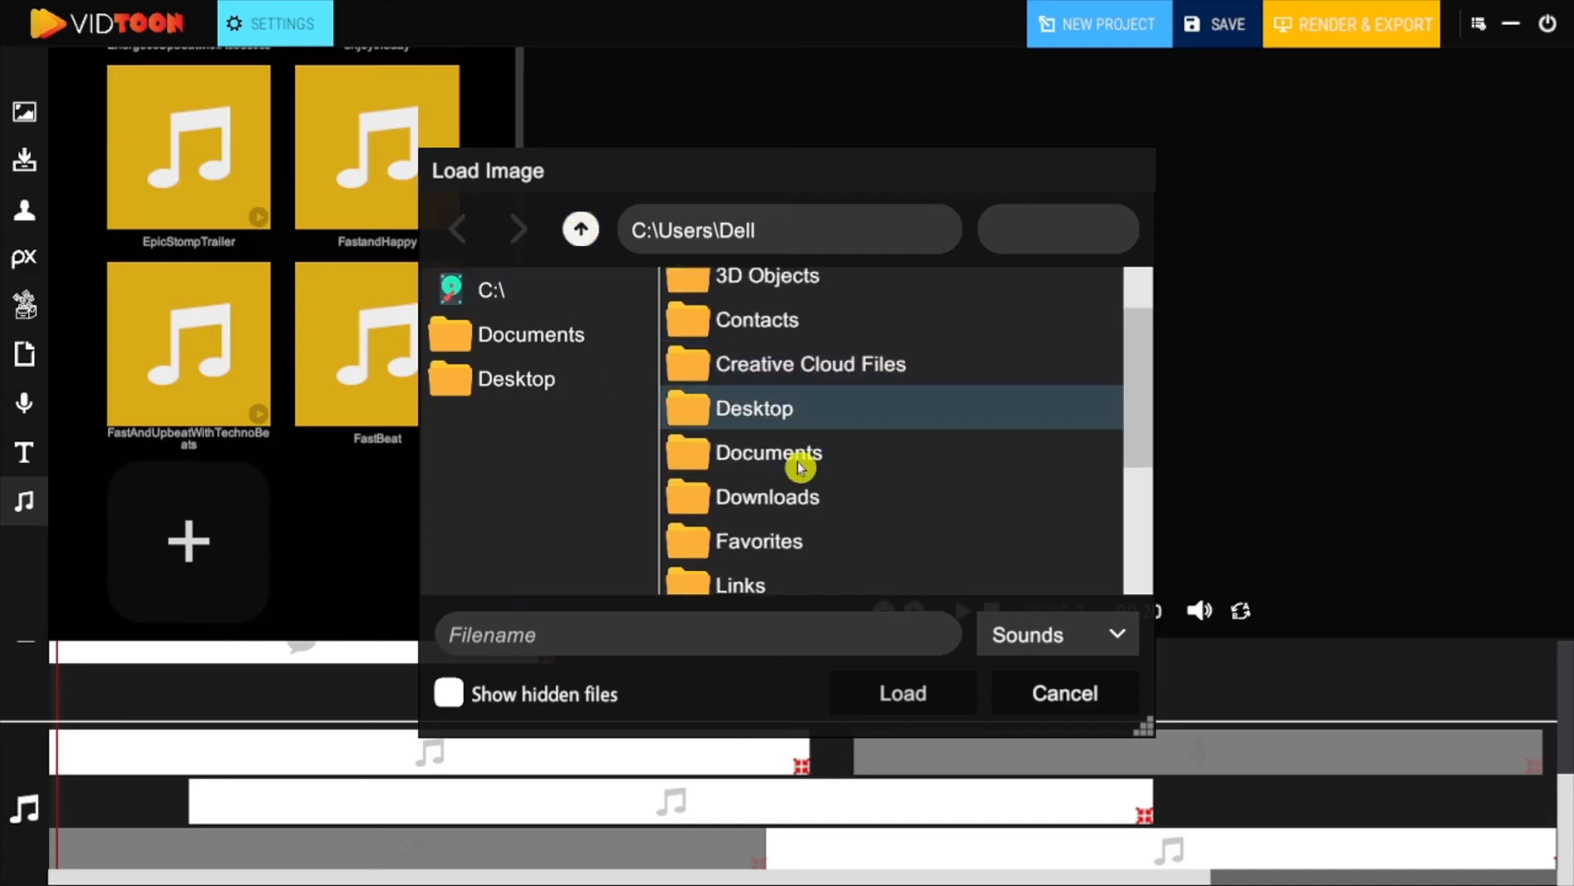
pyautogui.doubleClick(799, 499)
pyautogui.scroll(-6, 795, 492)
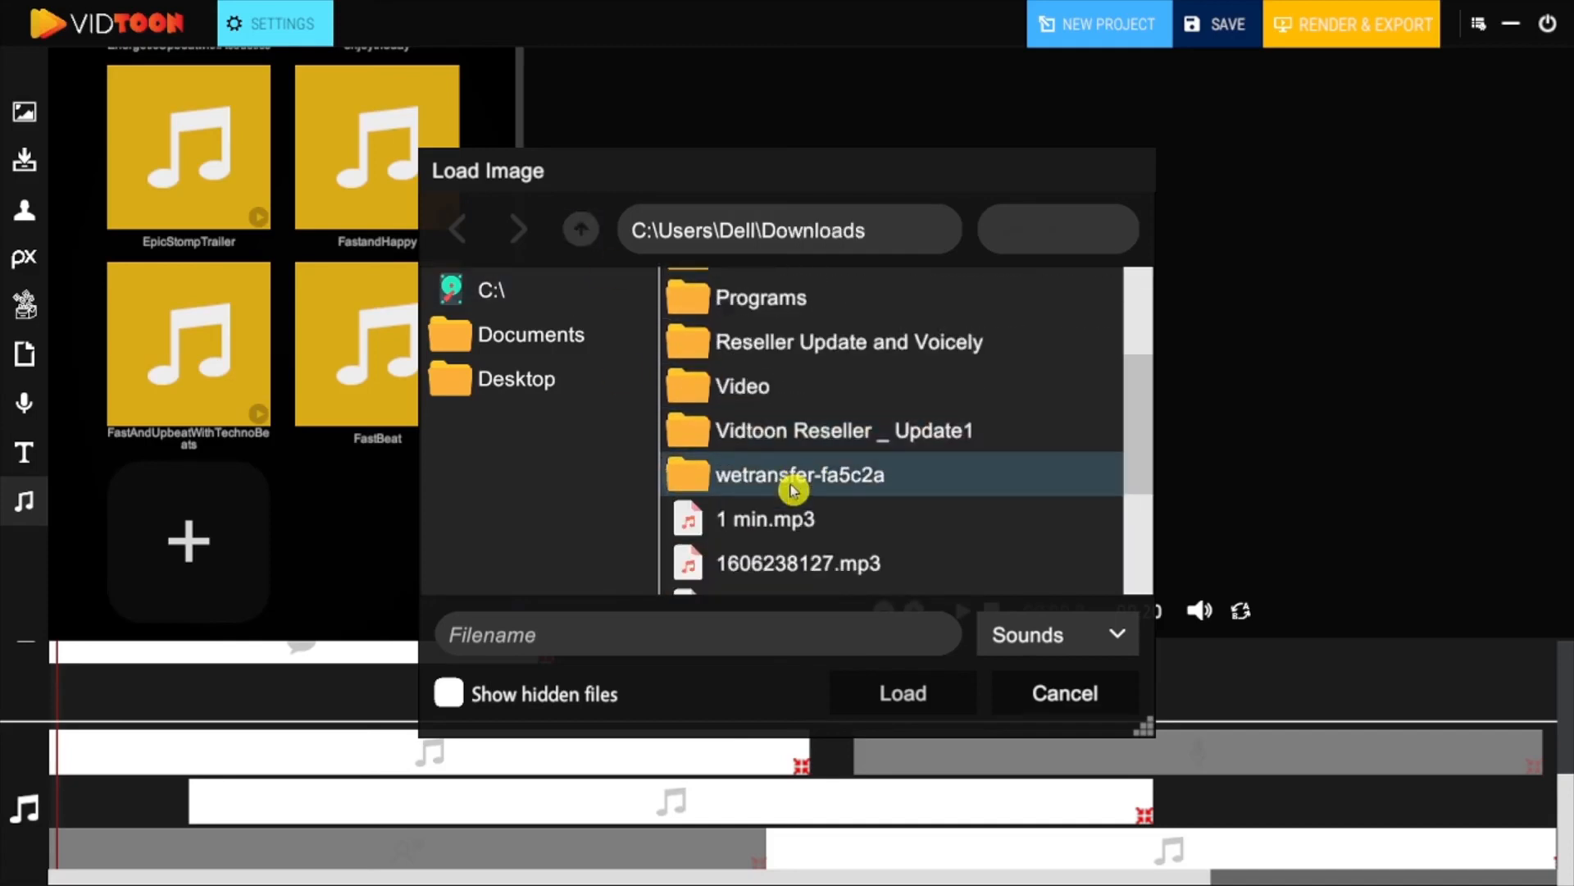
pyautogui.scroll(-2, 812, 490)
pyautogui.scroll(-2, 824, 467)
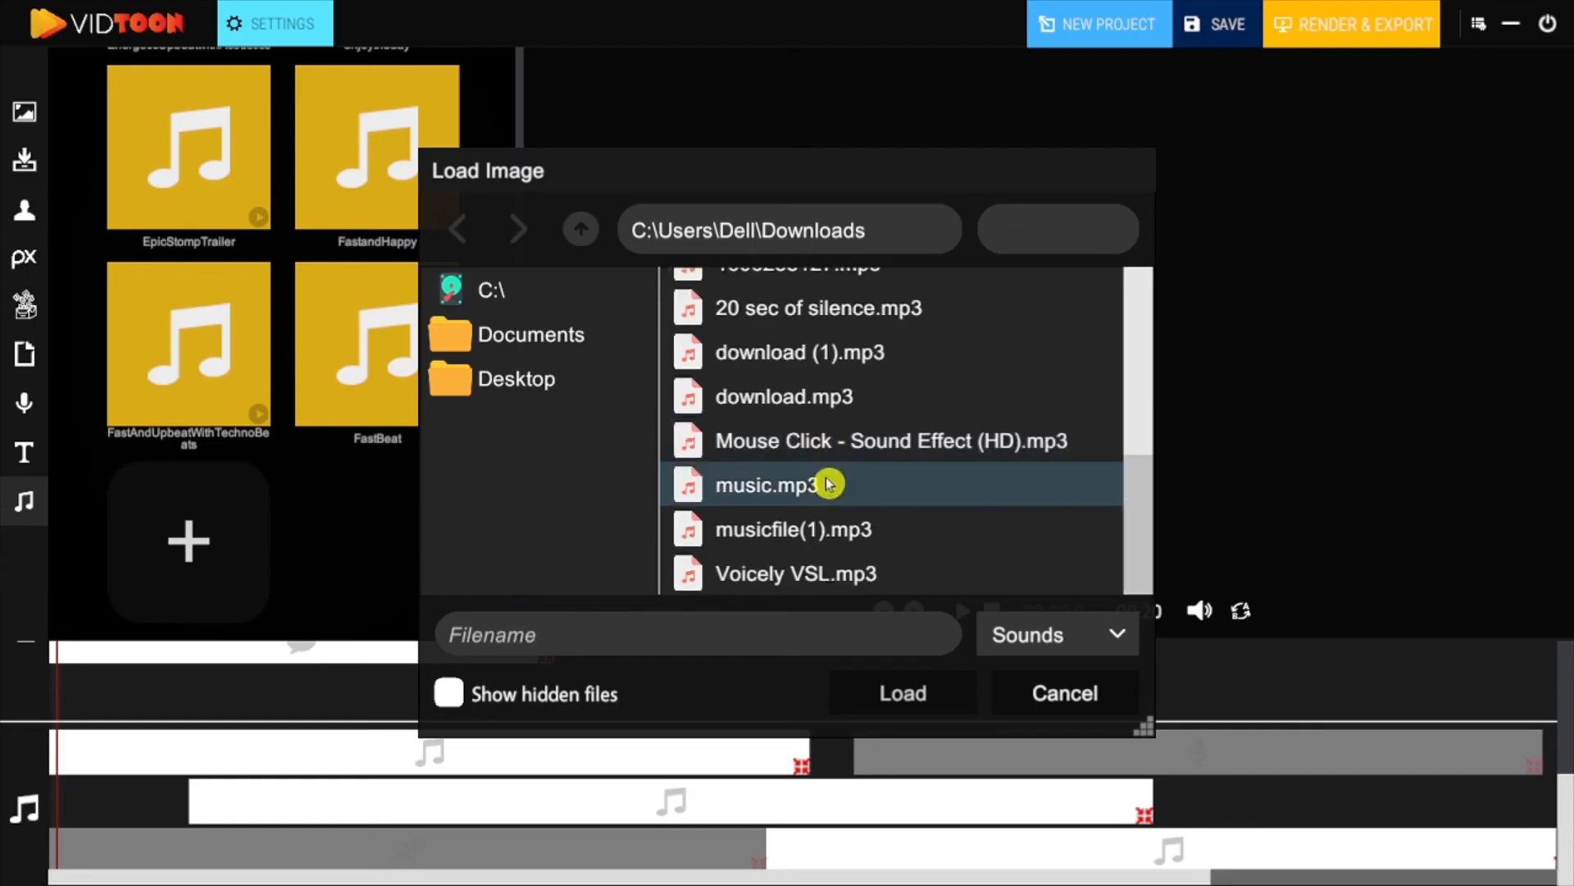
pyautogui.doubleClick(806, 486)
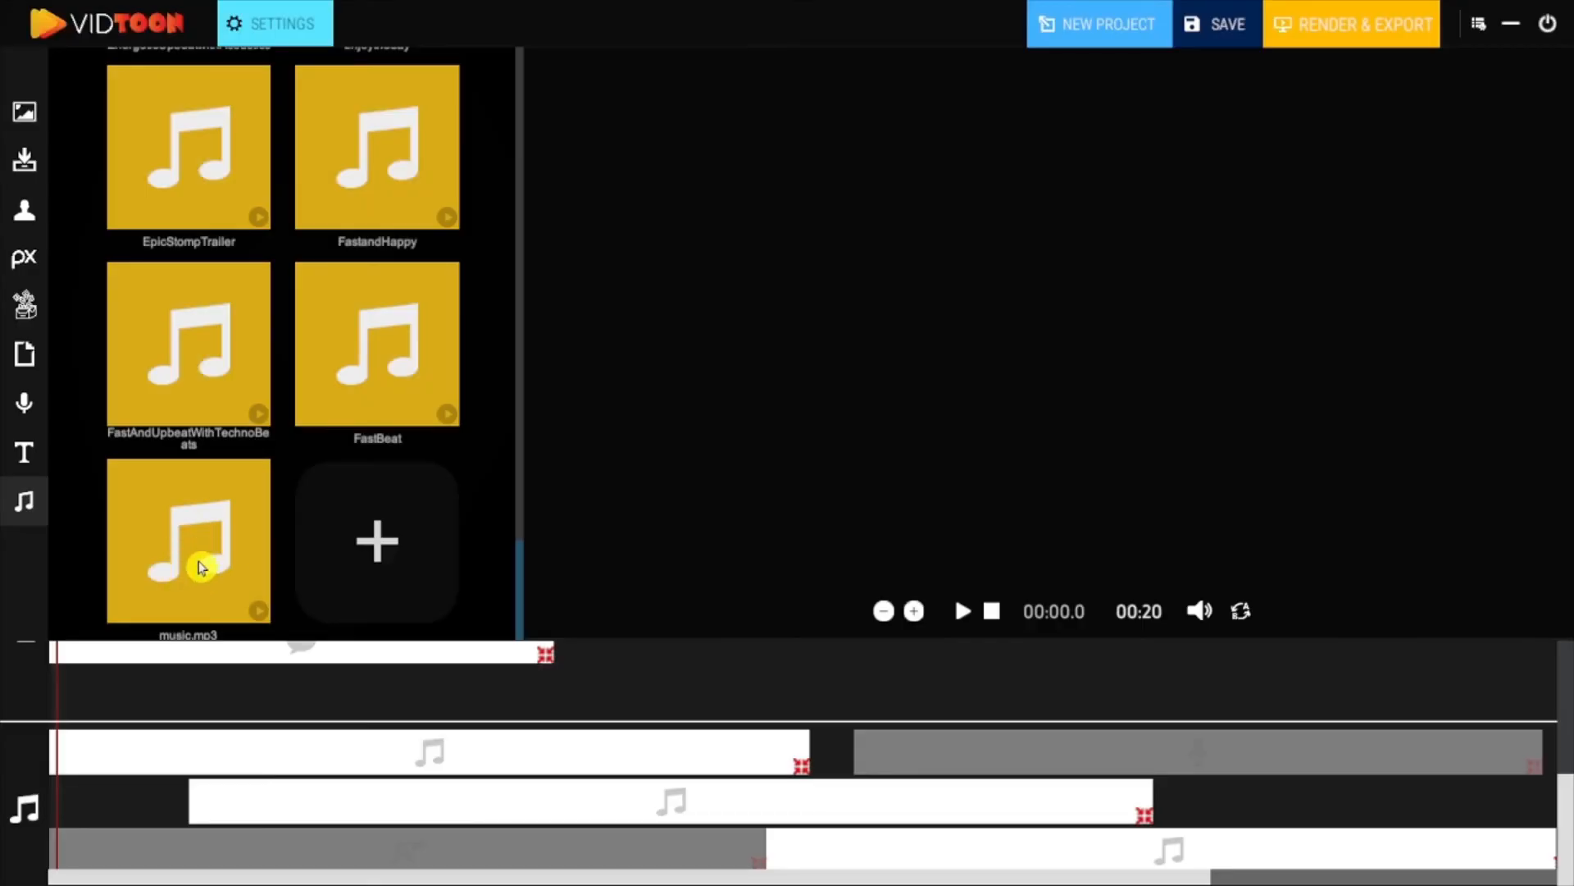
pyautogui.moveTo(205, 544)
pyautogui.mouseDown()
pyautogui.moveTo(927, 728)
pyautogui.moveTo(1205, 833)
pyautogui.moveTo(1307, 801)
pyautogui.moveTo(1554, 814)
pyautogui.mouseUp()
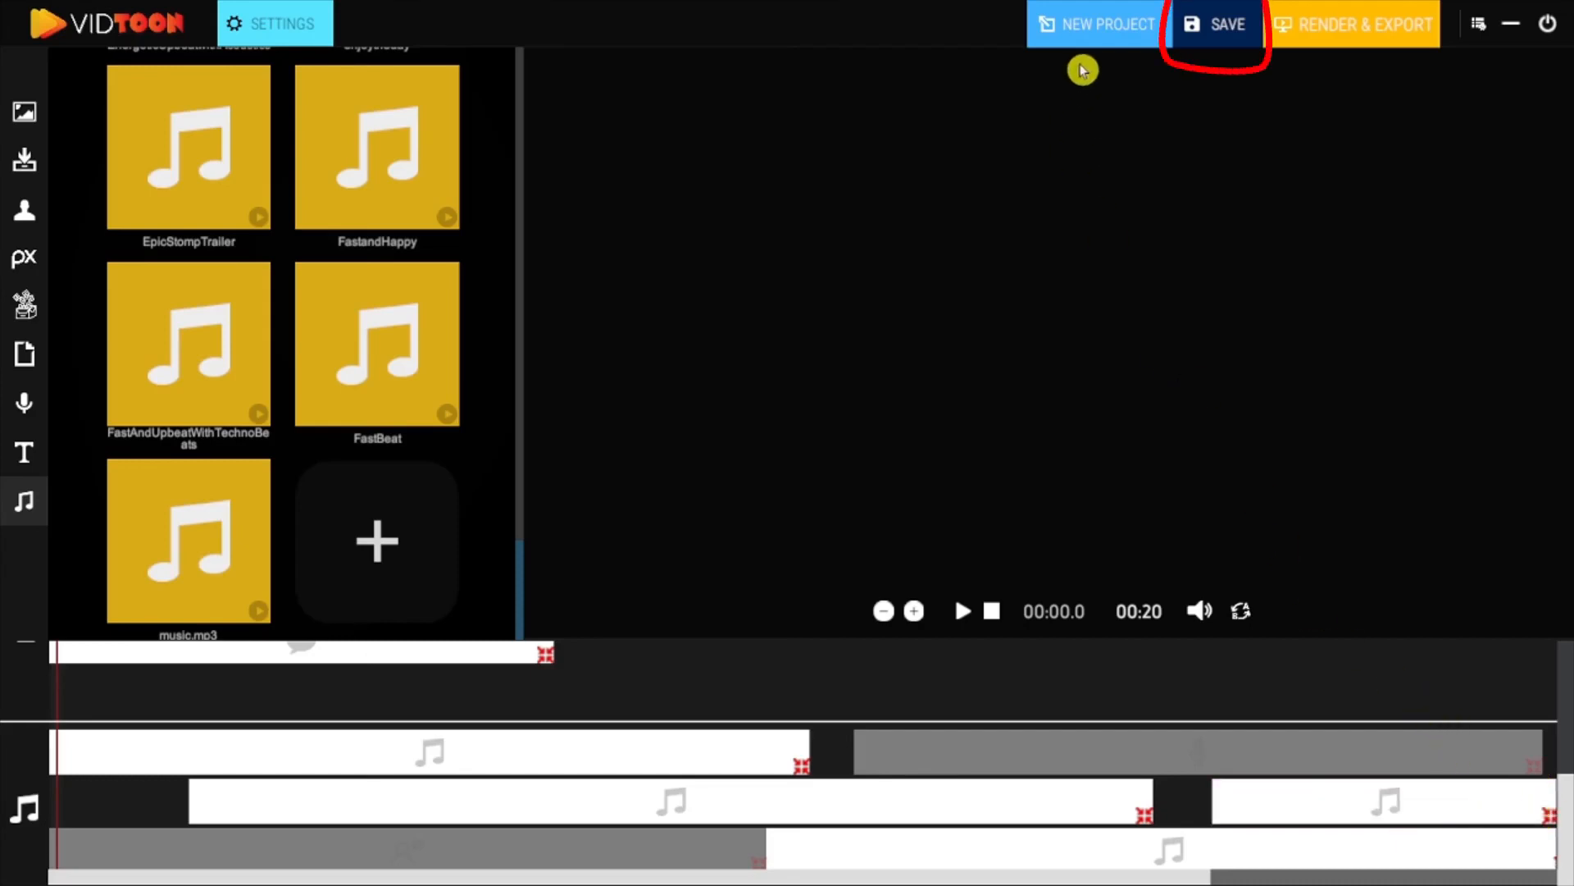
# Save the project as "hello" in the Downloads folder.
pyautogui.click(1226, 33)
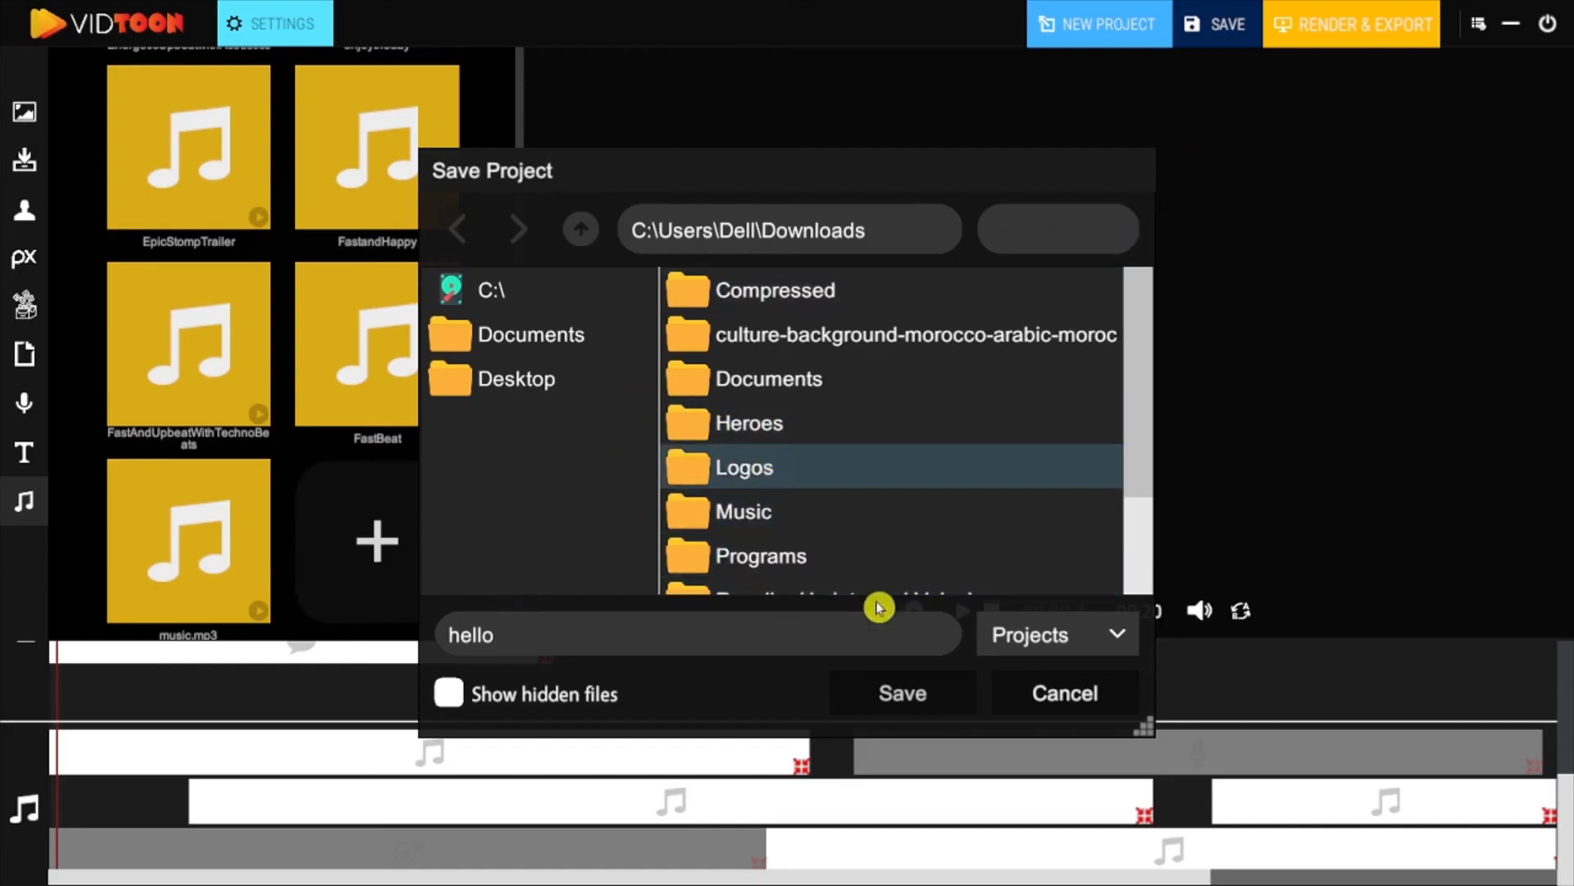
pyautogui.click(900, 710)
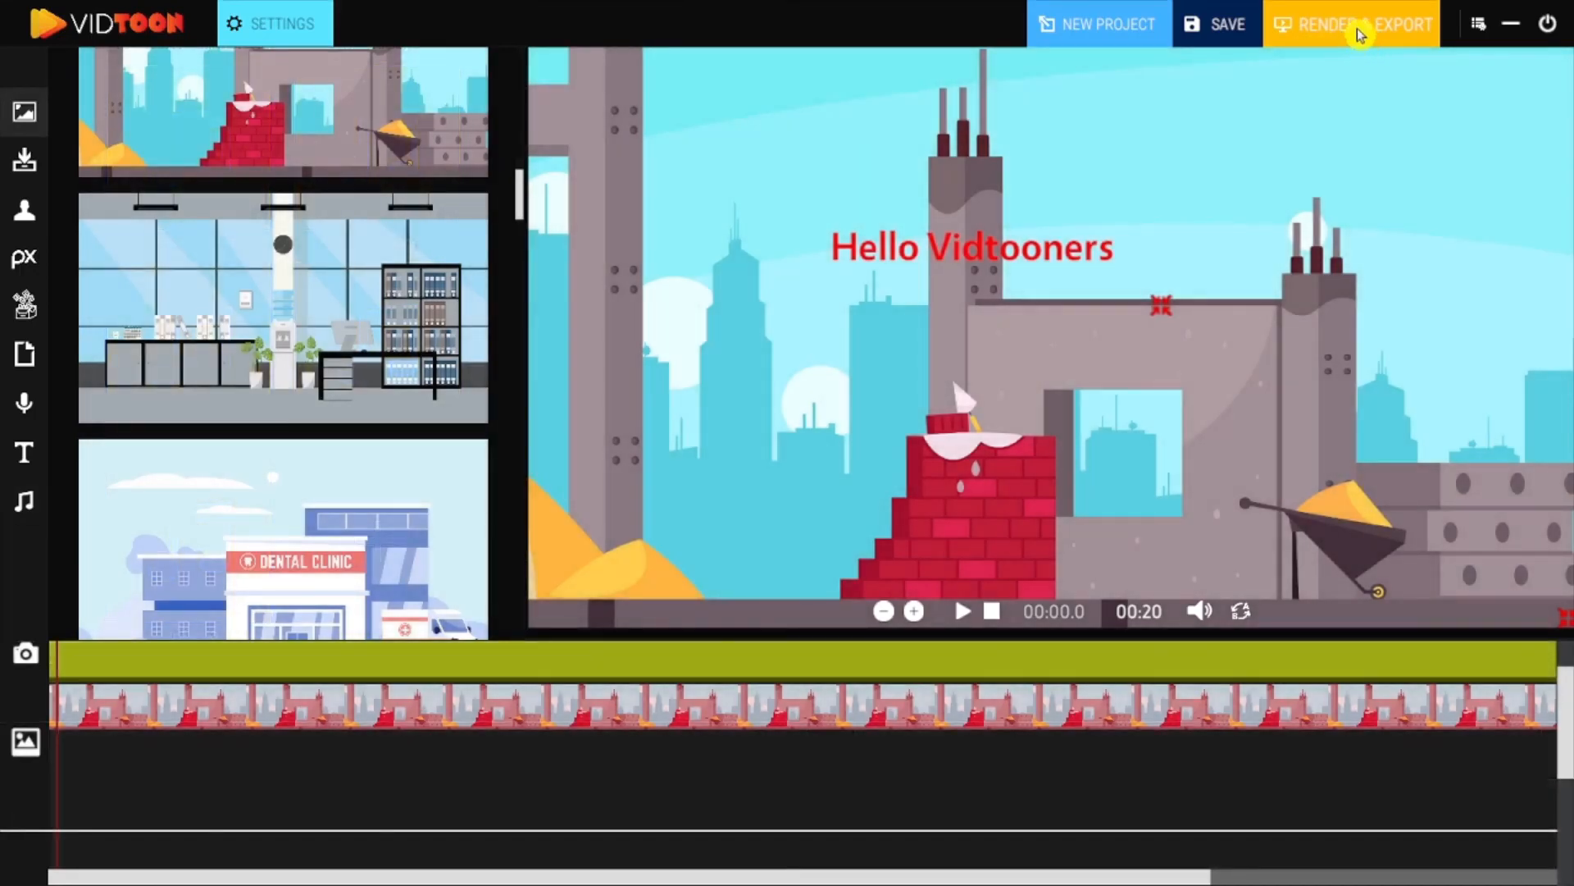
# Render and export the video to the Desktop folder with the file name "Pro".
pyautogui.click(1357, 29)
pyautogui.click(529, 384)
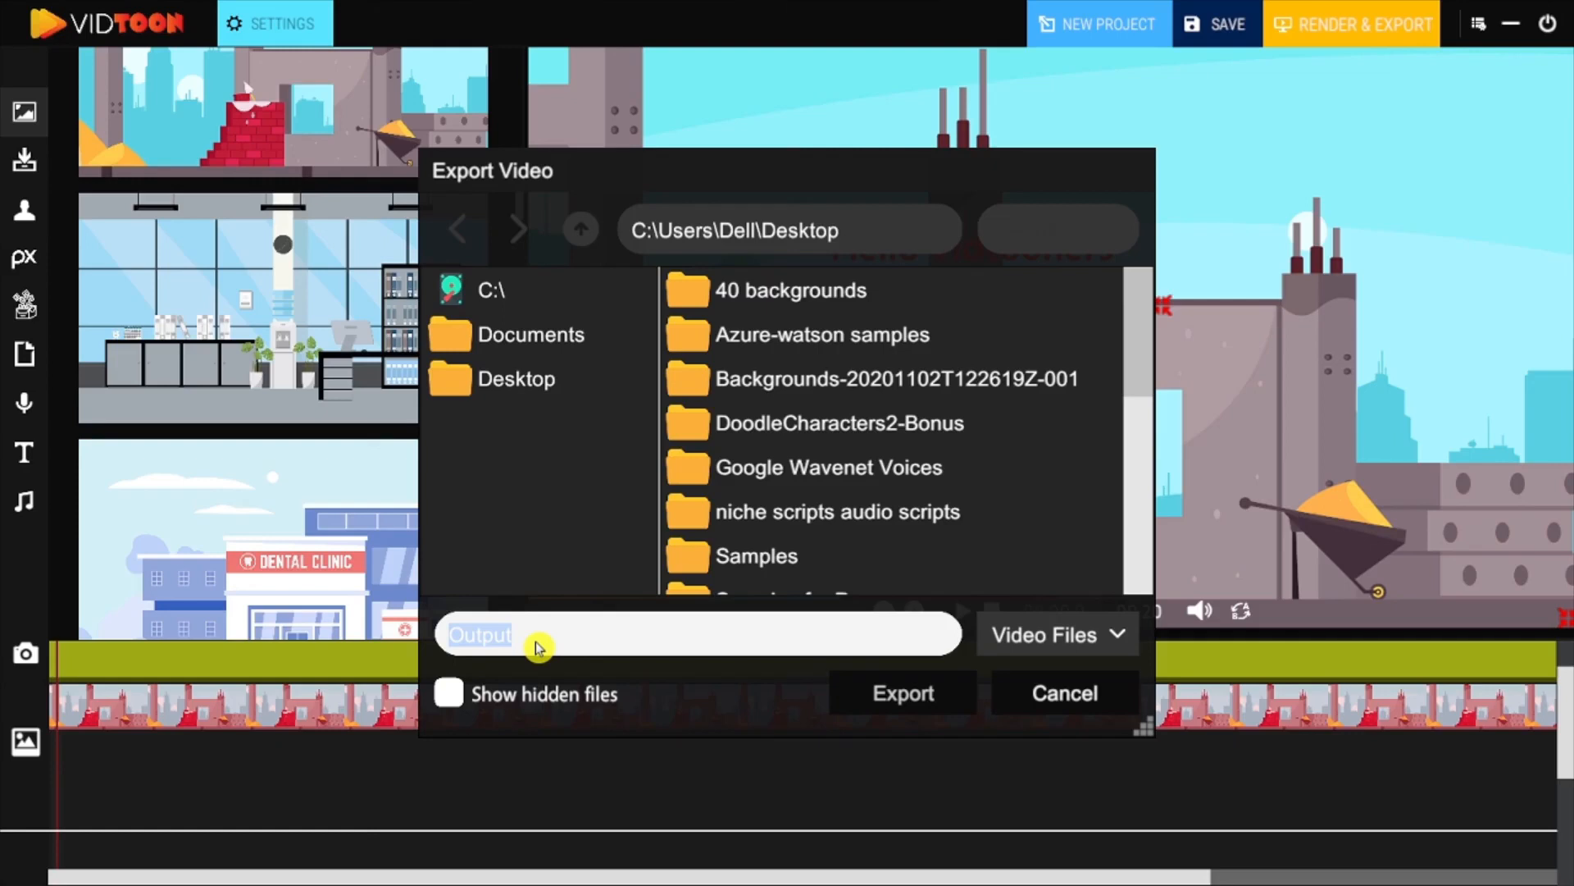
pyautogui.write('Pro')
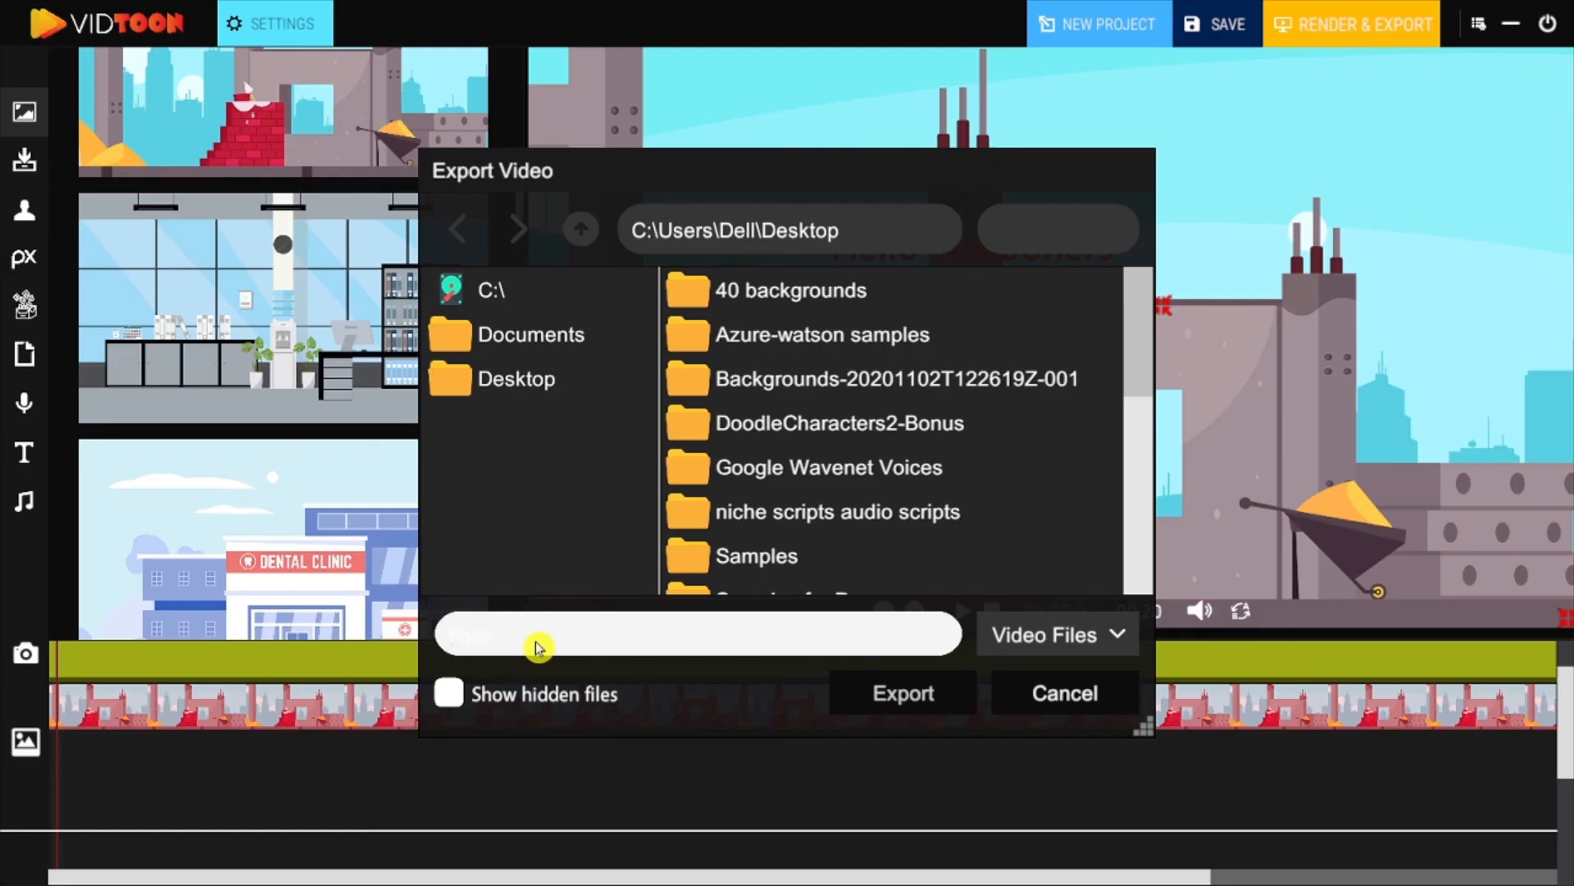
pyautogui.click(901, 702)
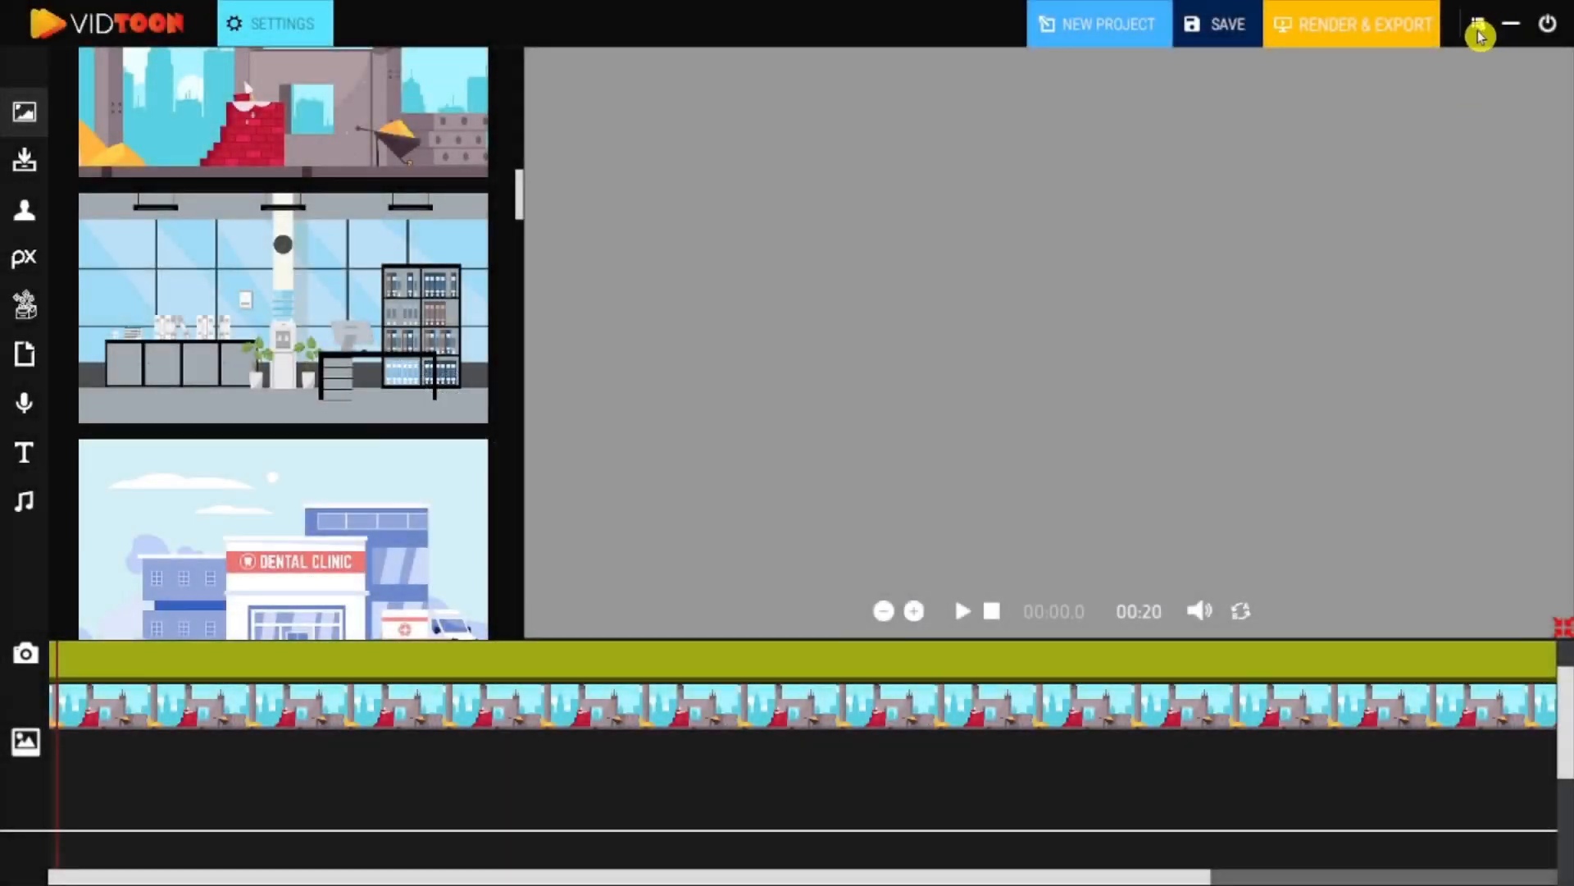
pyautogui.click(992, 613)
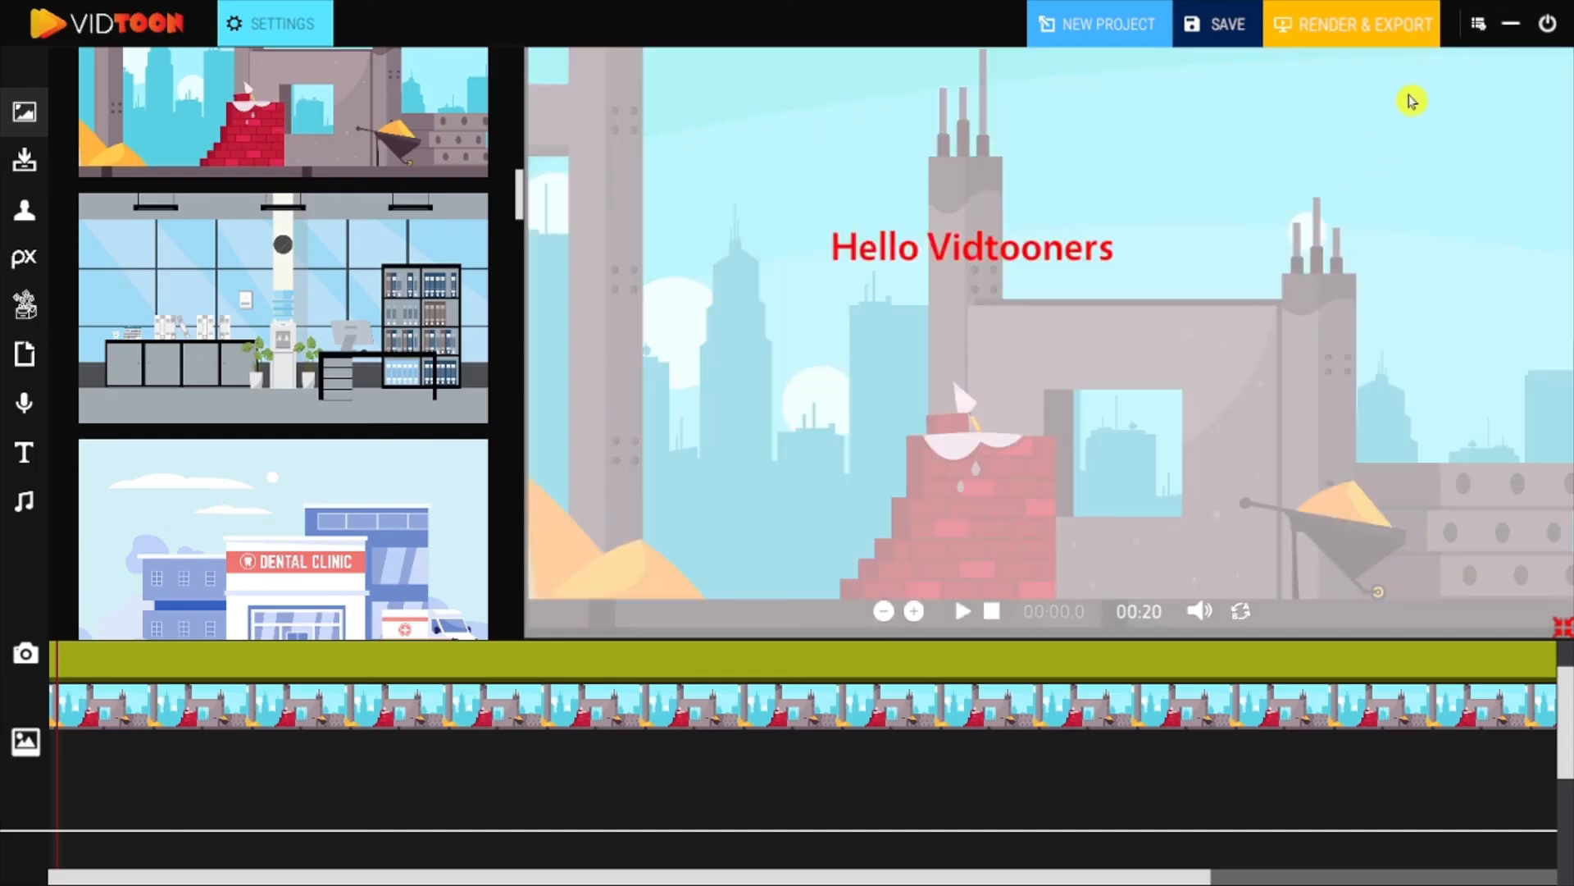
# Review the optional custom API key fields for Pixabay, IconFinder and Giphy, leave them blank, and exit the project to the start screen.
pyautogui.click(1478, 25)
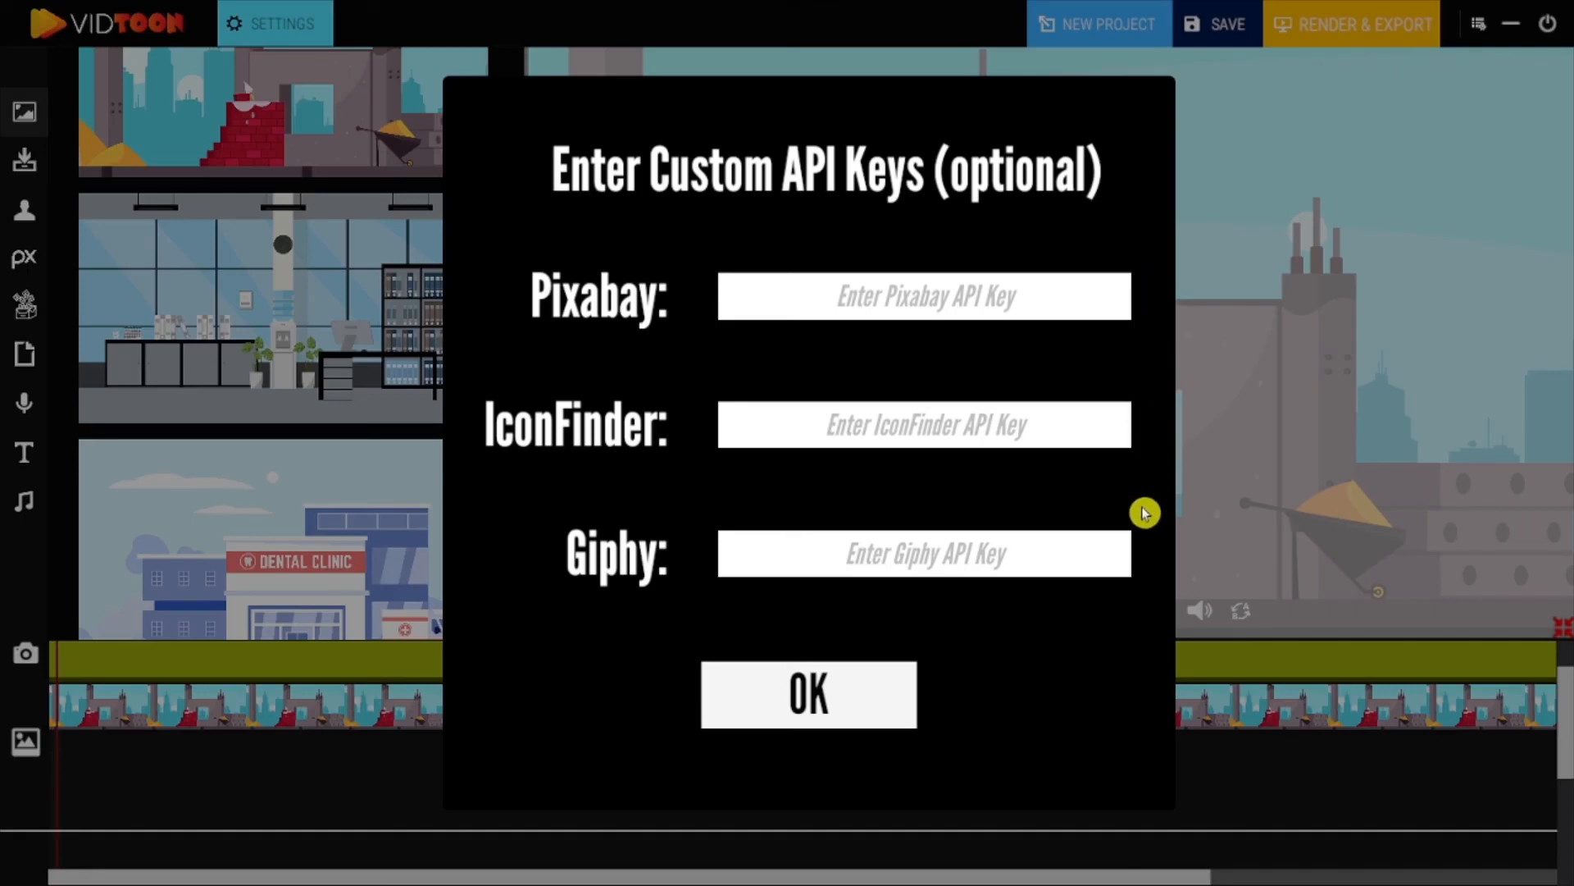
pyautogui.click(835, 696)
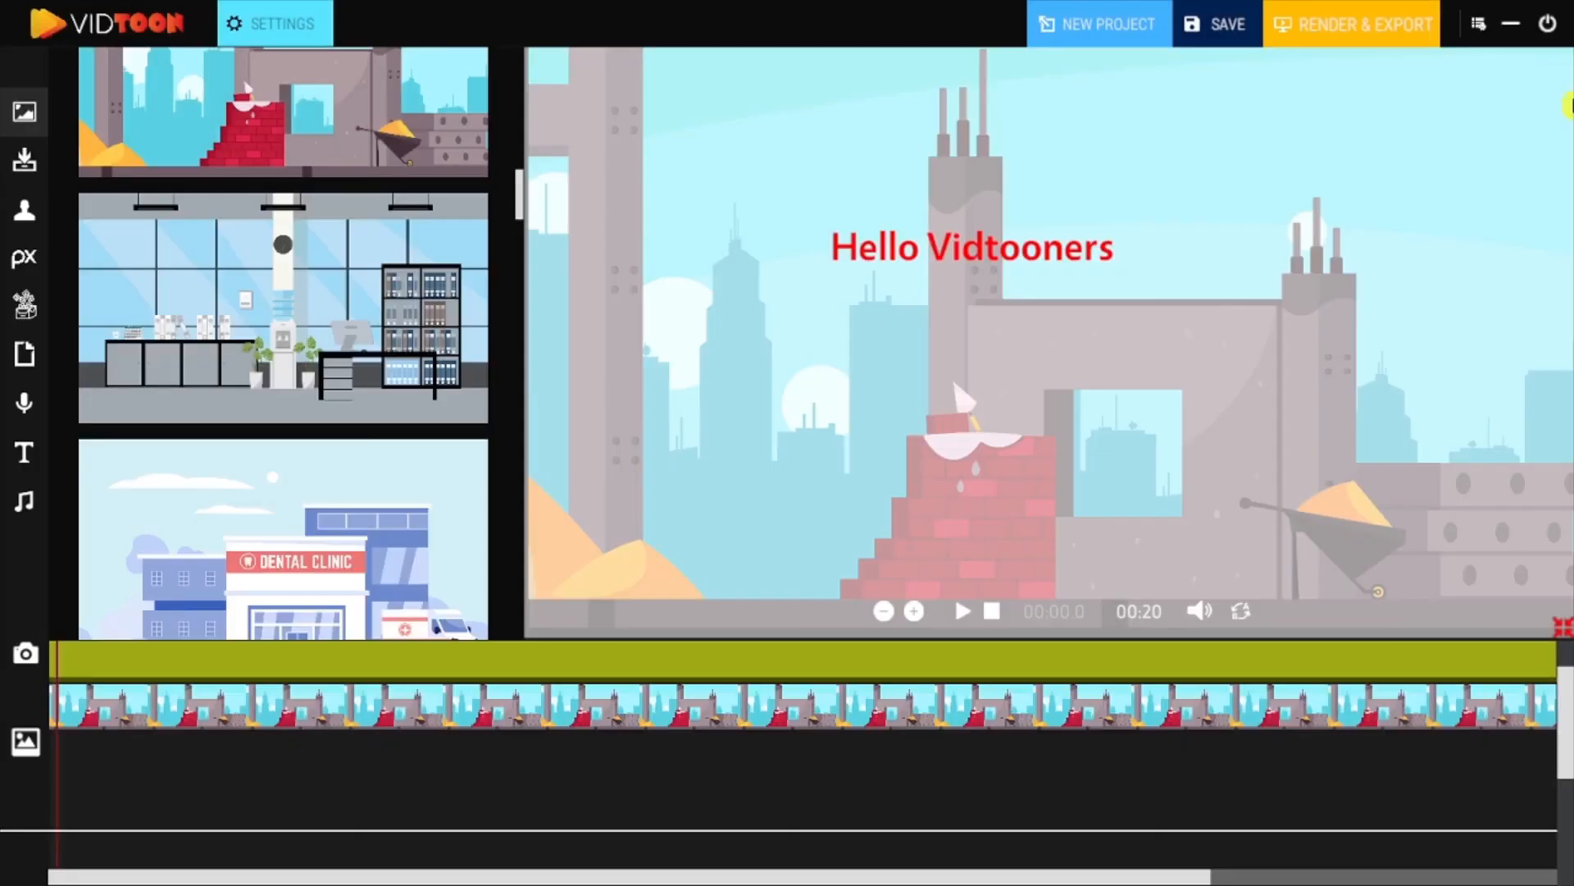
pyautogui.click(1553, 32)
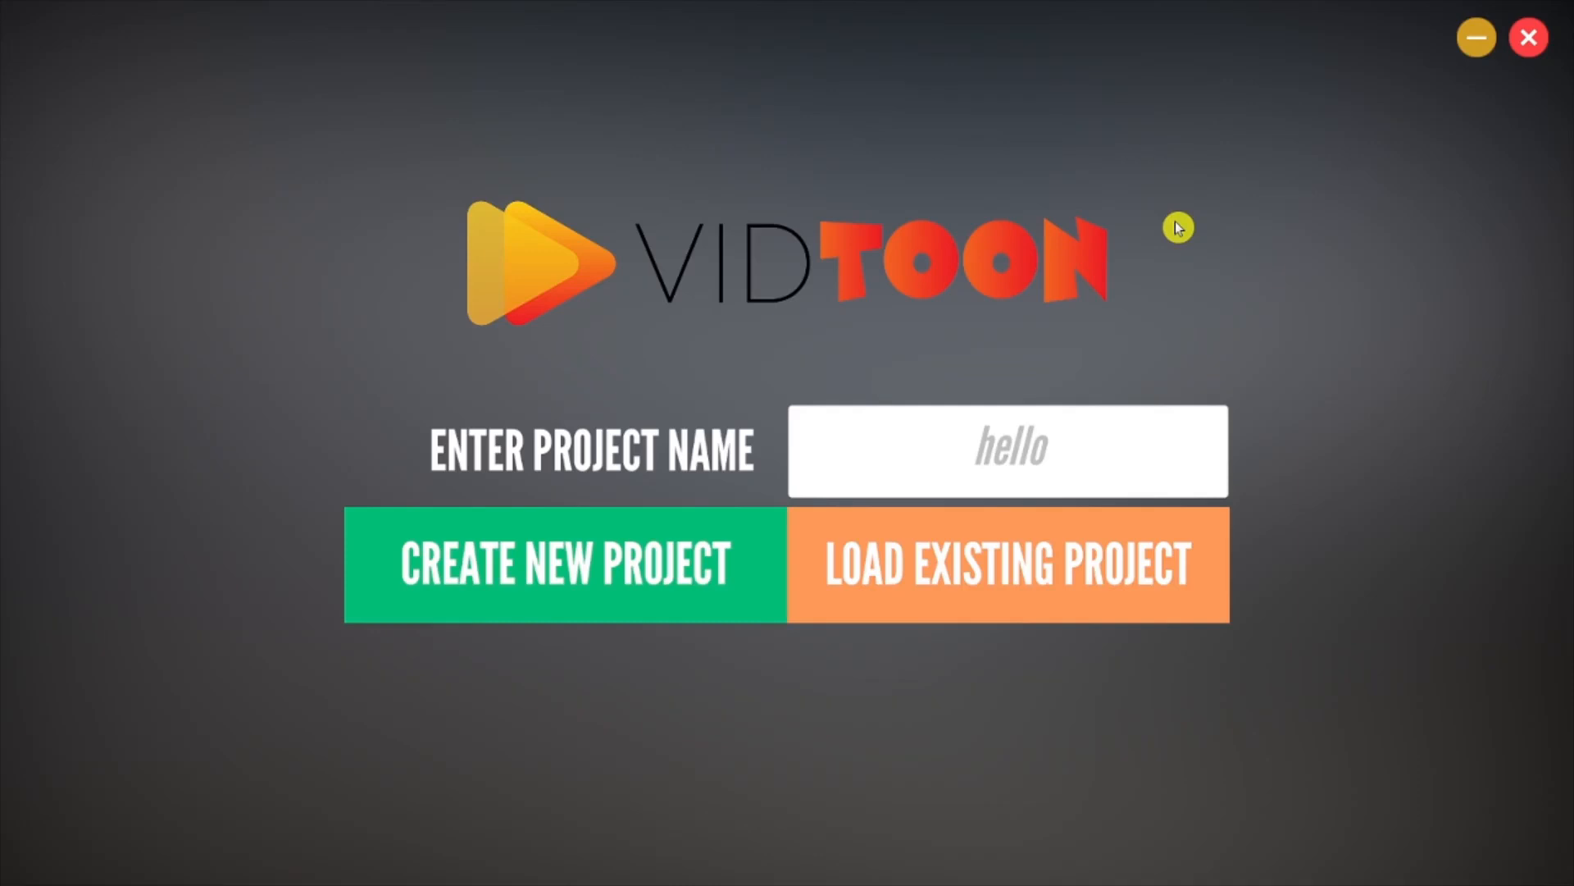